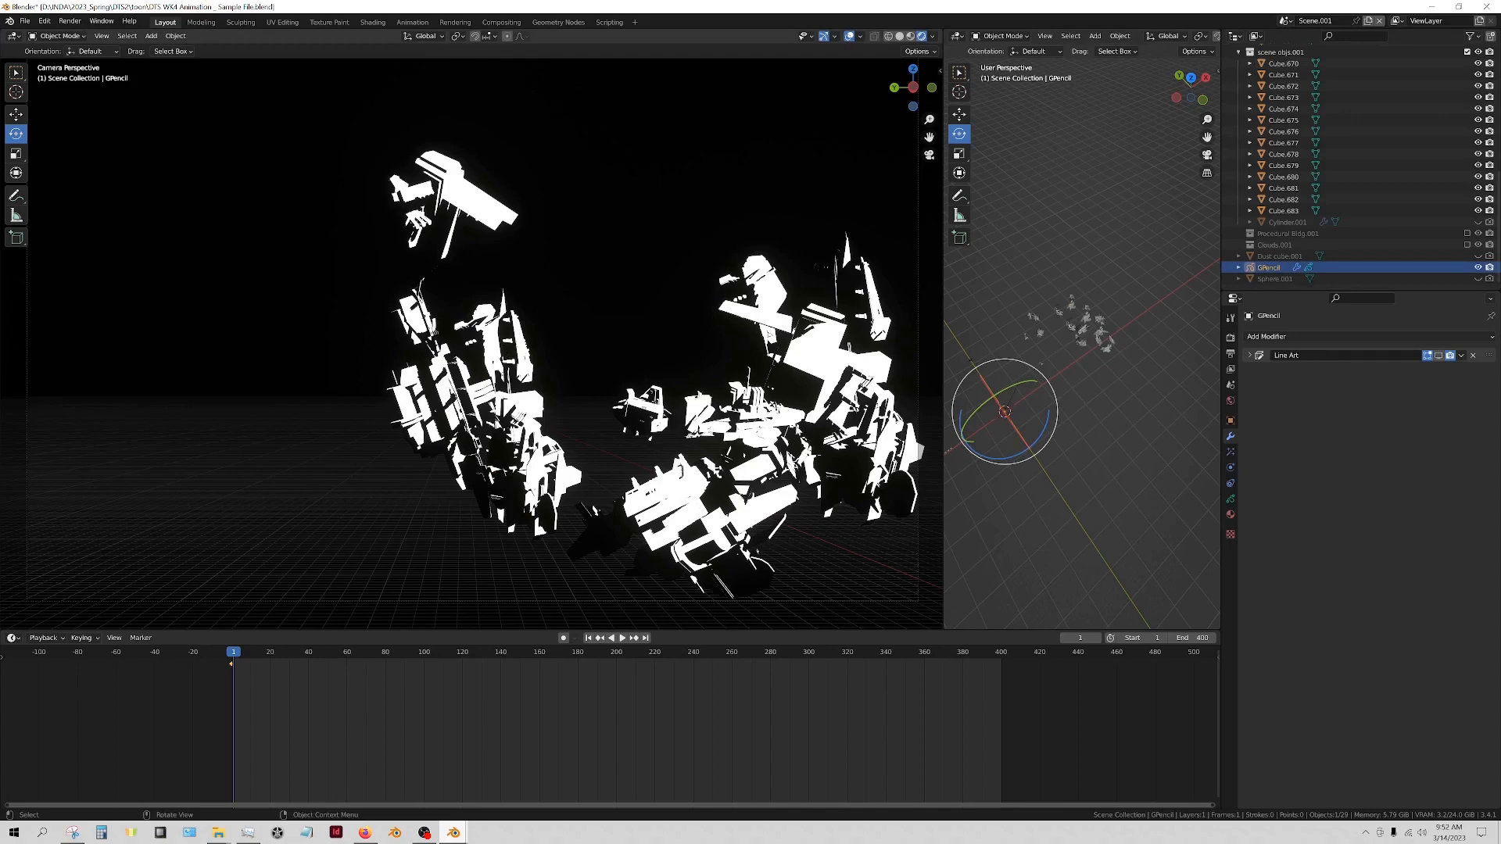
Enable the GPencil object's Line Art modifier in the viewport and set its crease threshold to 140°
click(1438, 356)
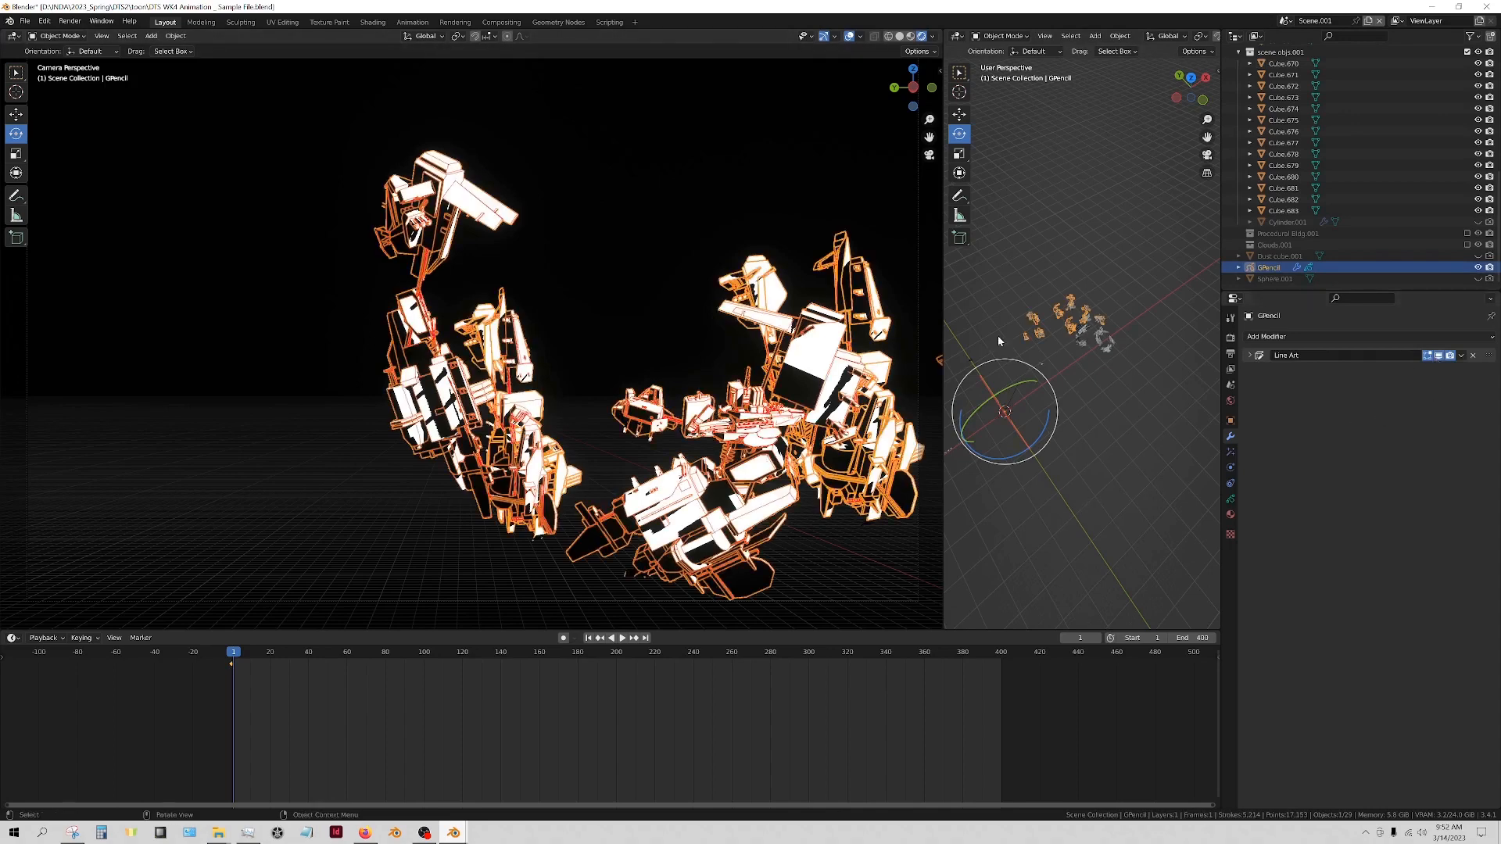
click(582, 472)
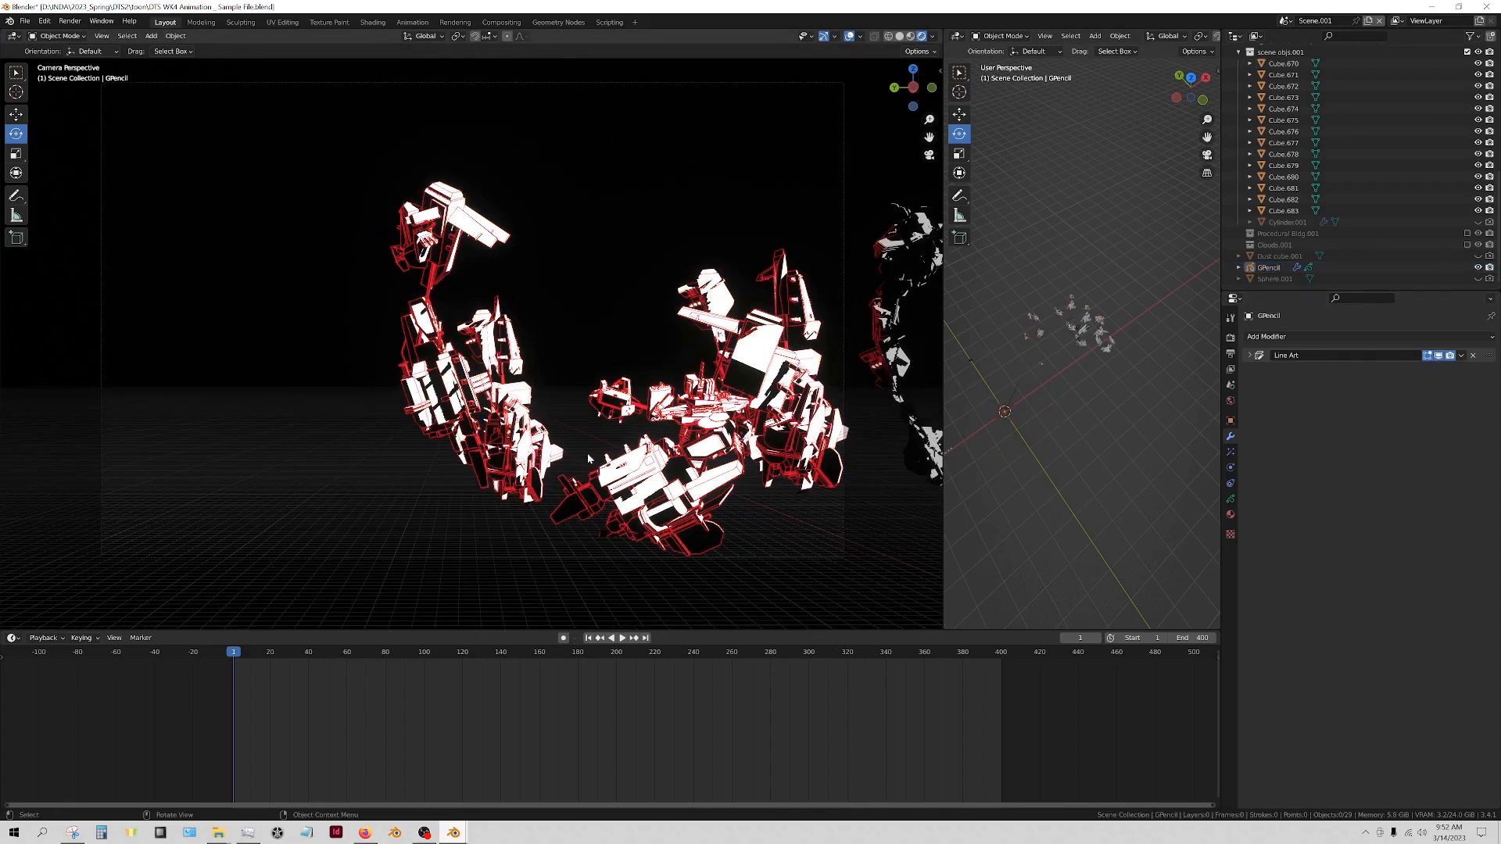
click(649, 461)
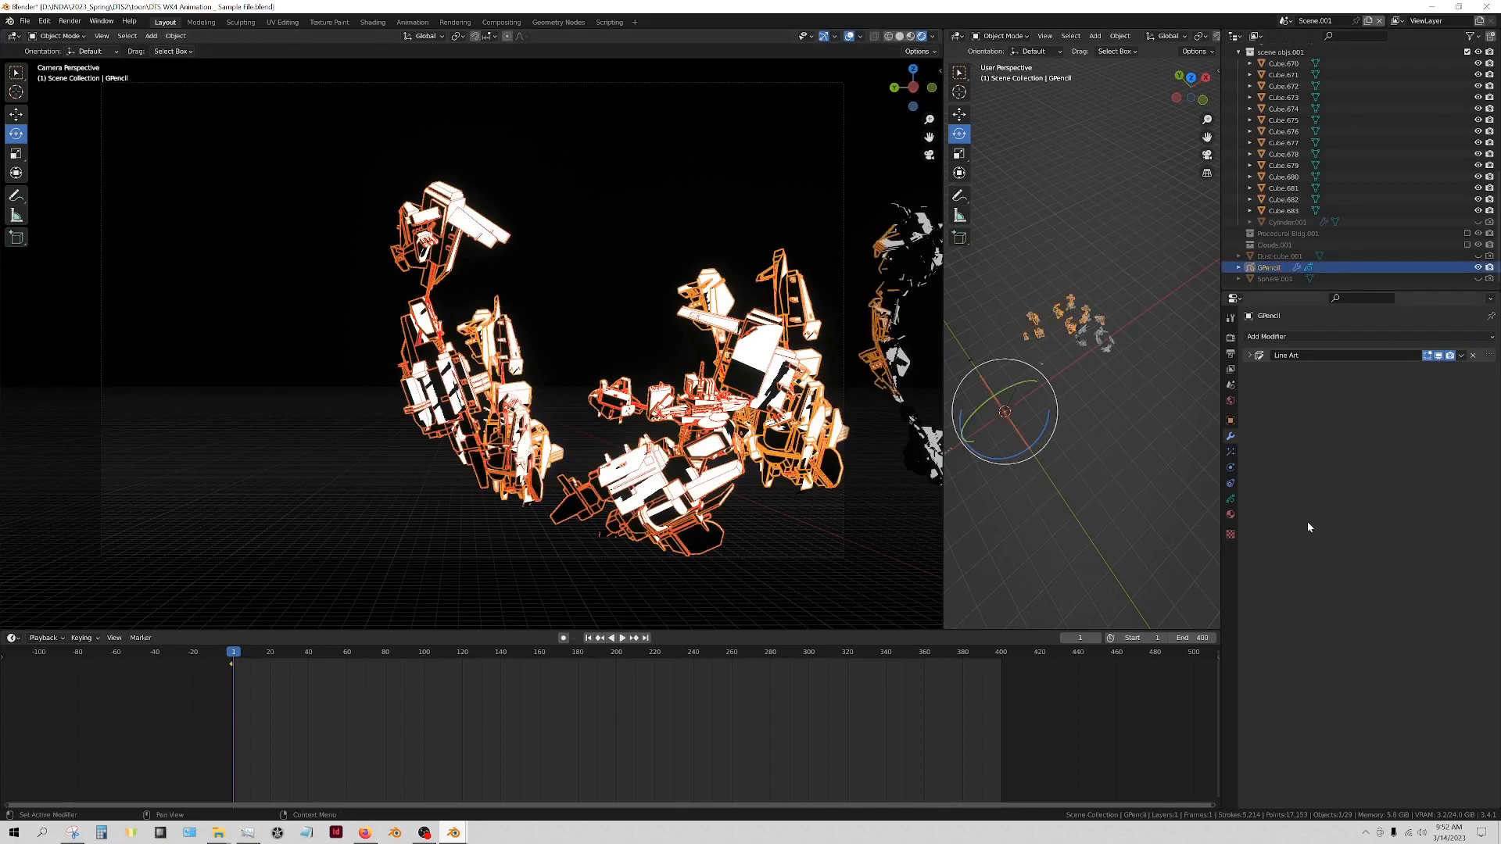
click(1250, 355)
click(1433, 505)
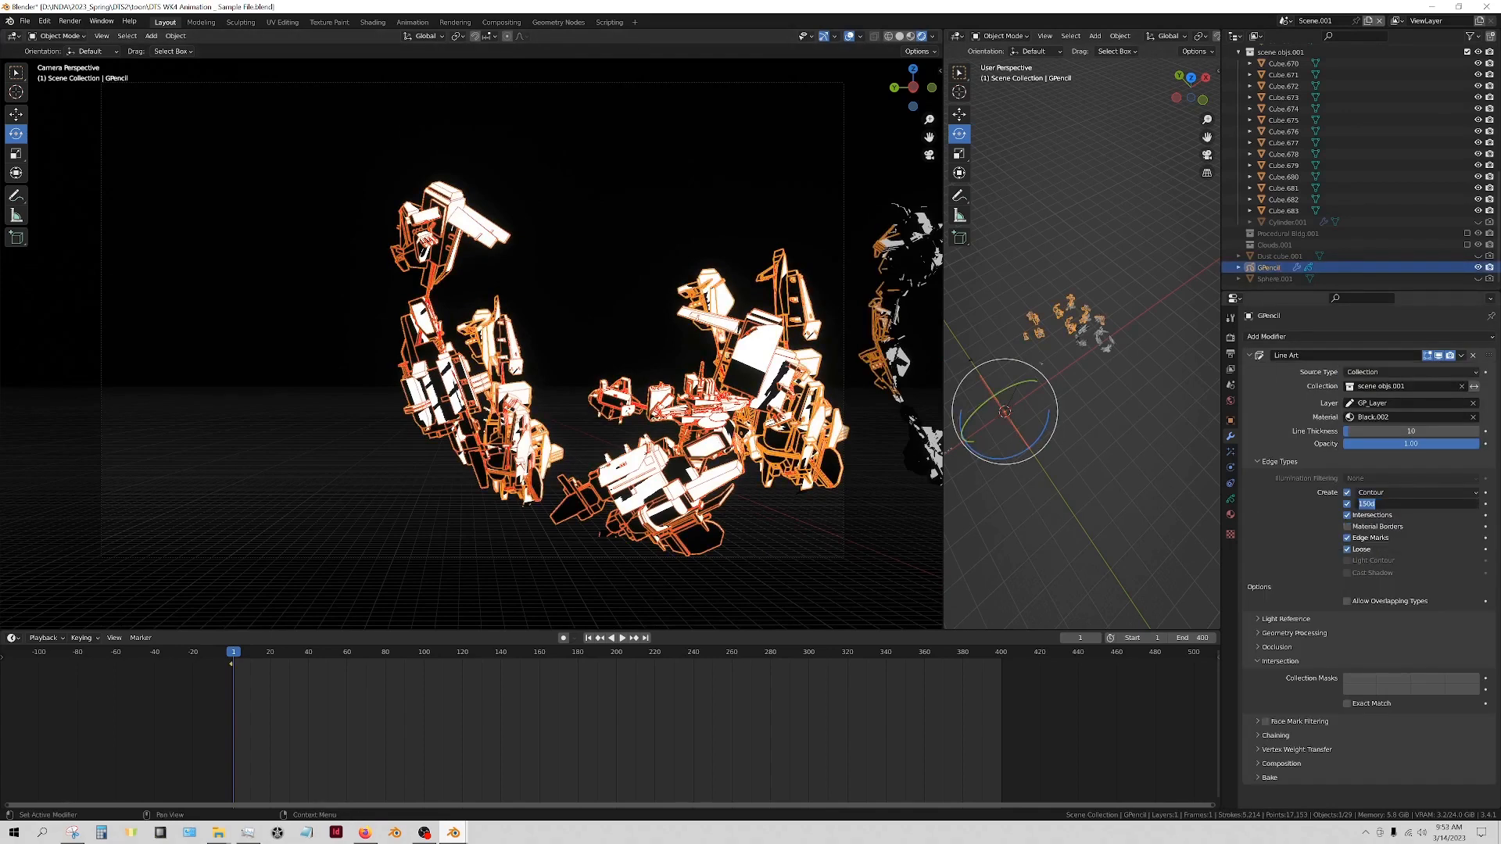
text(140)
key(Return)
click(869, 546)
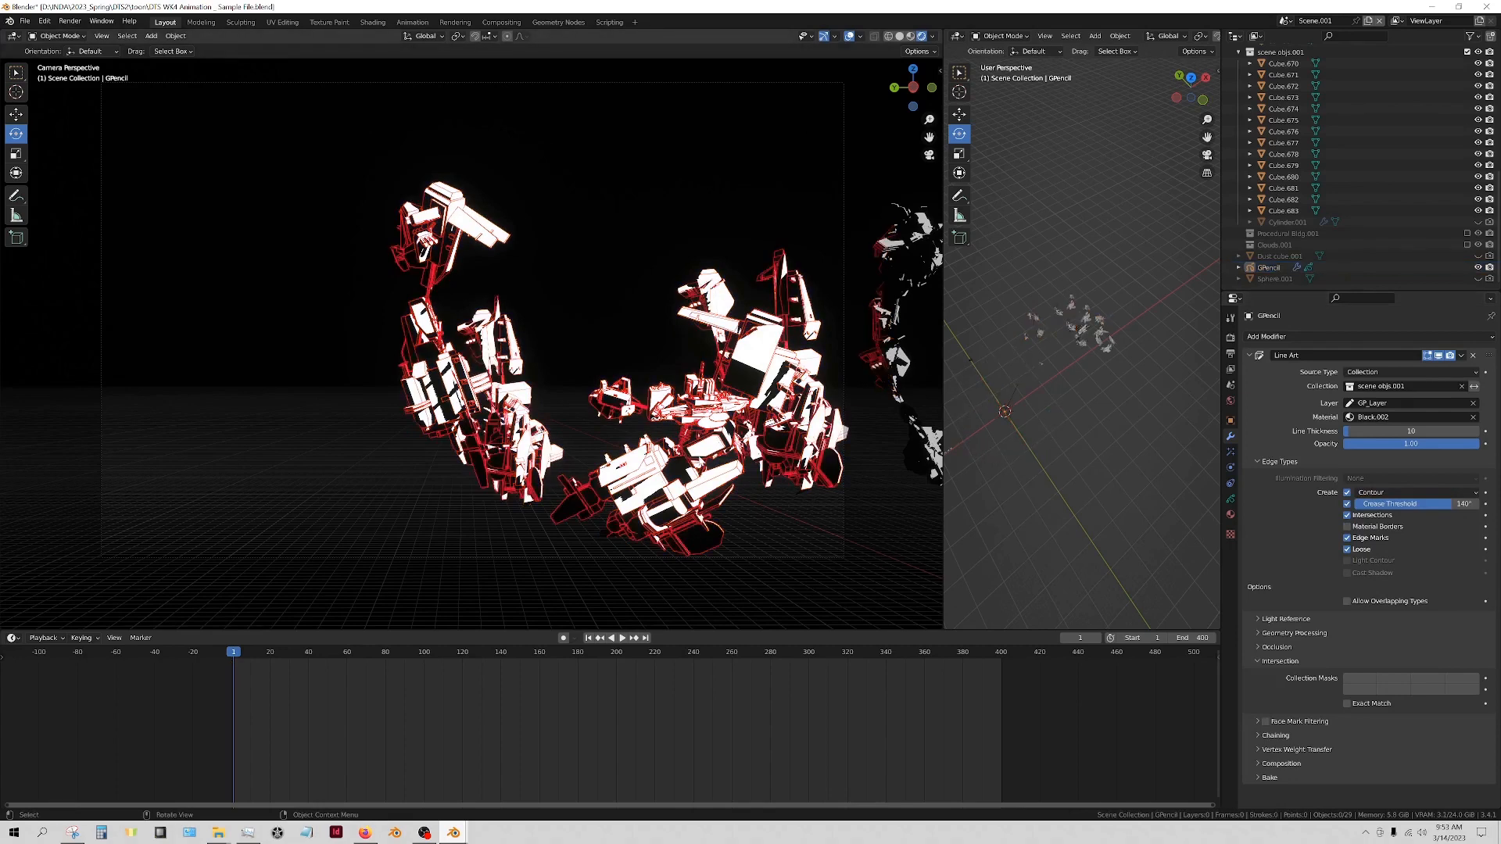
scroll(532, 223, up, 2)
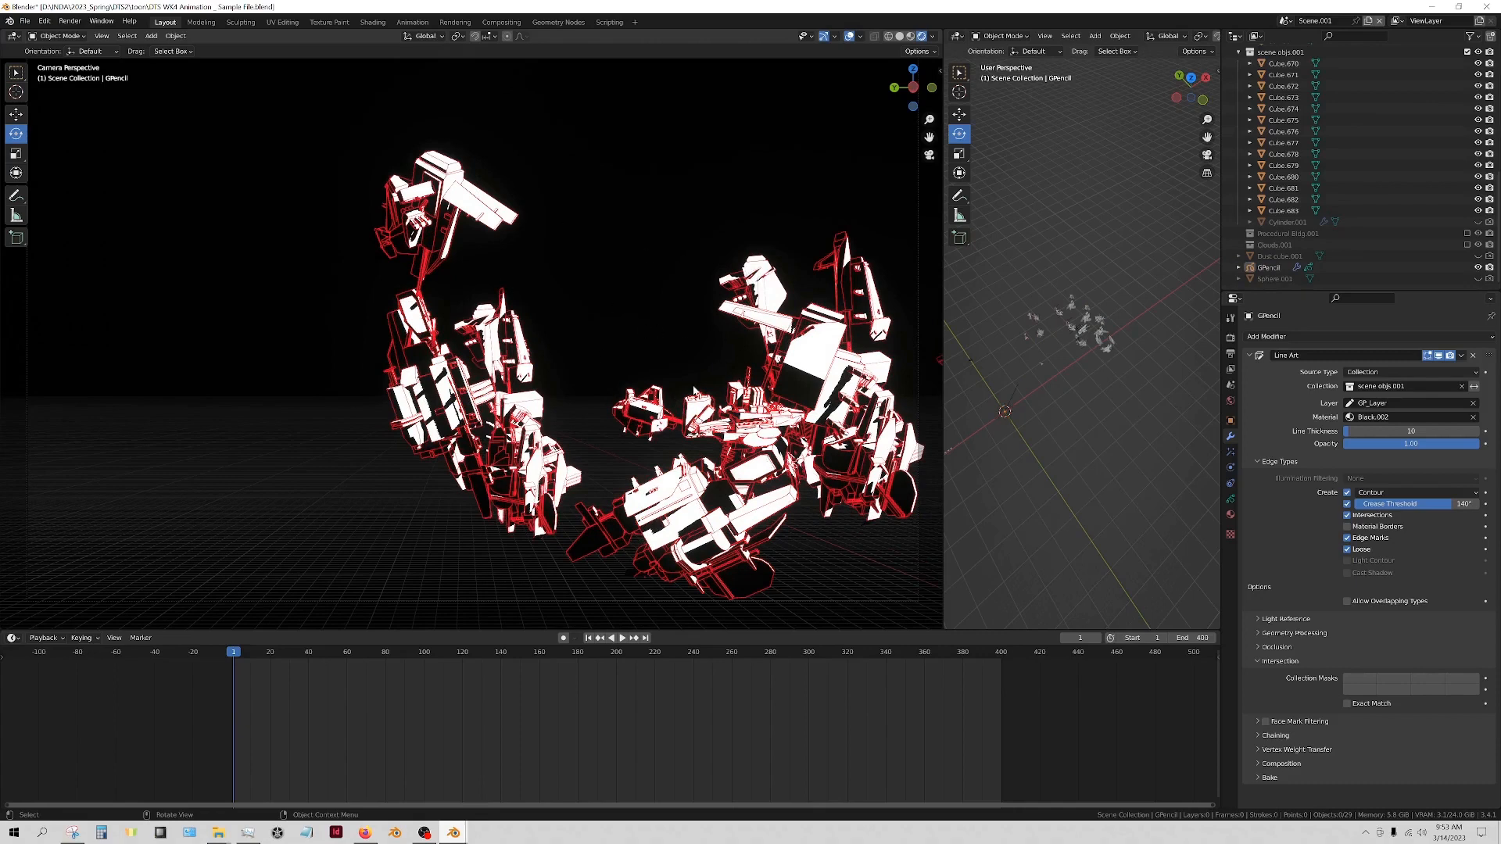
scroll(694, 391, down, 2)
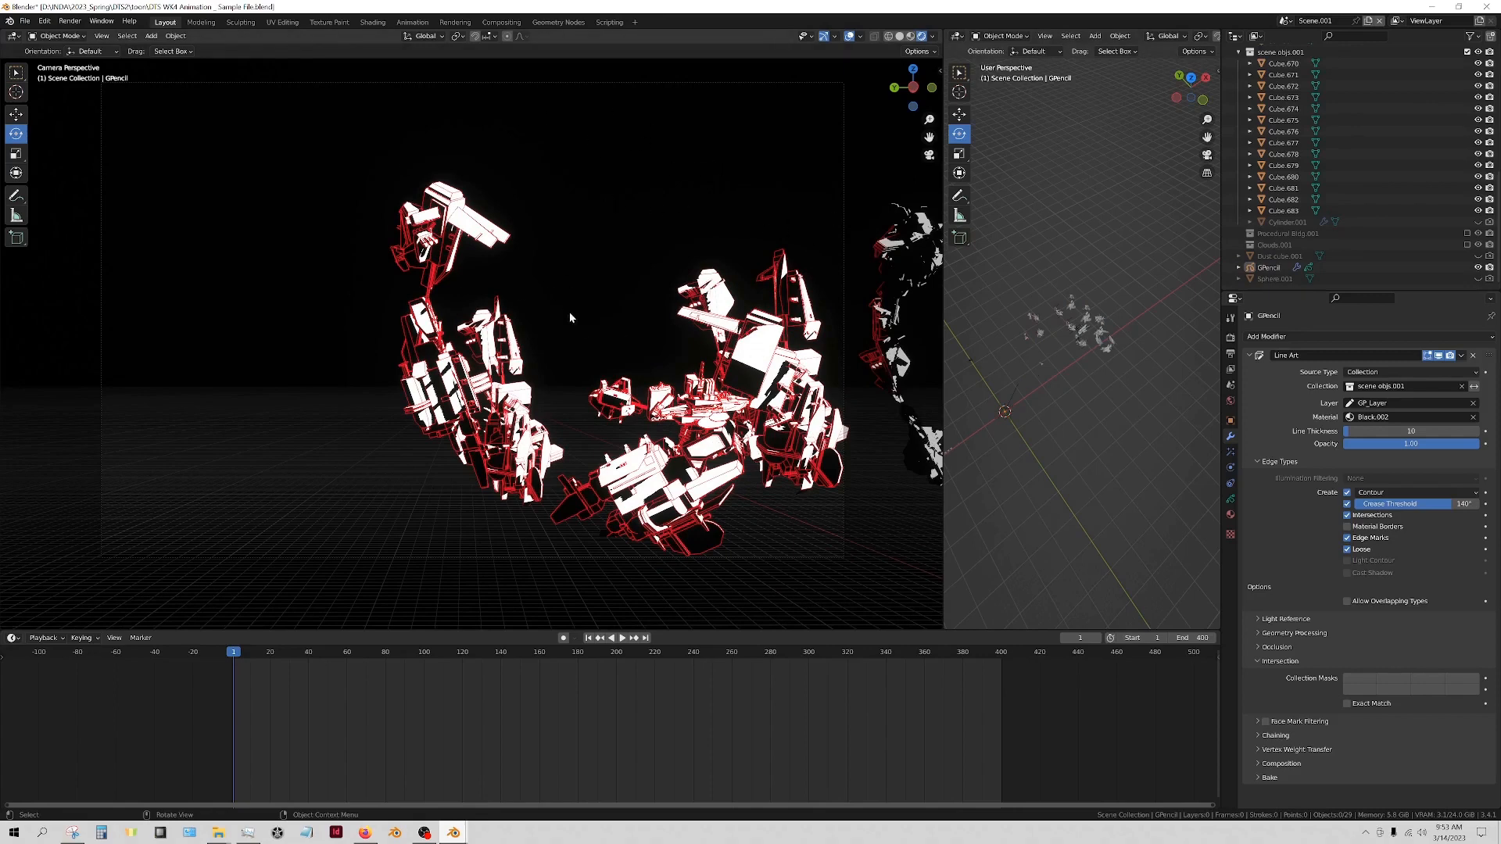
Turn off the GPencil Line Art modifier's viewport display and switch the camera view to solid shading
click(1269, 268)
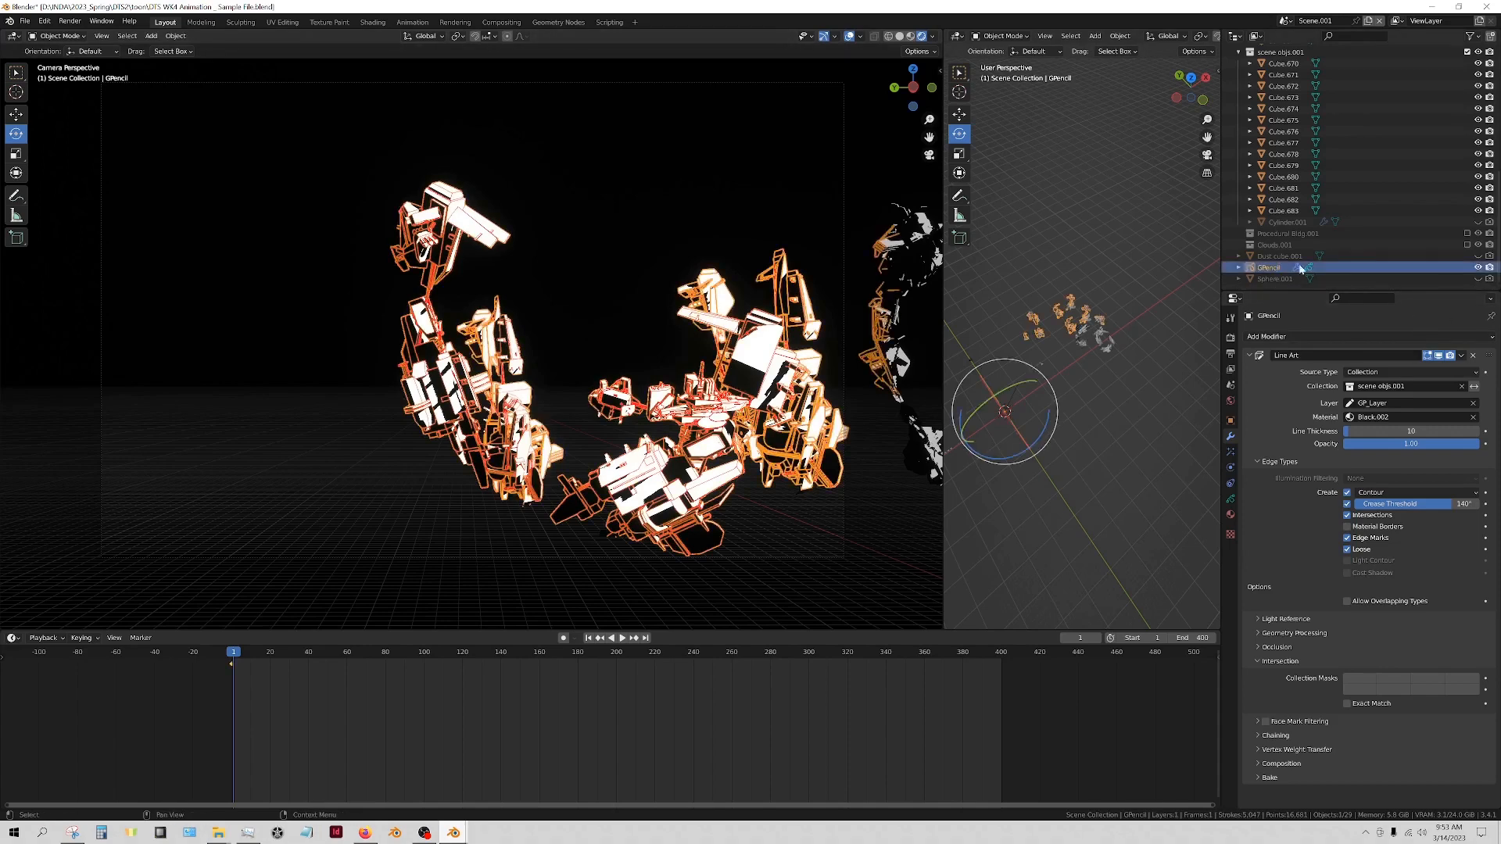
click(1438, 356)
click(1150, 188)
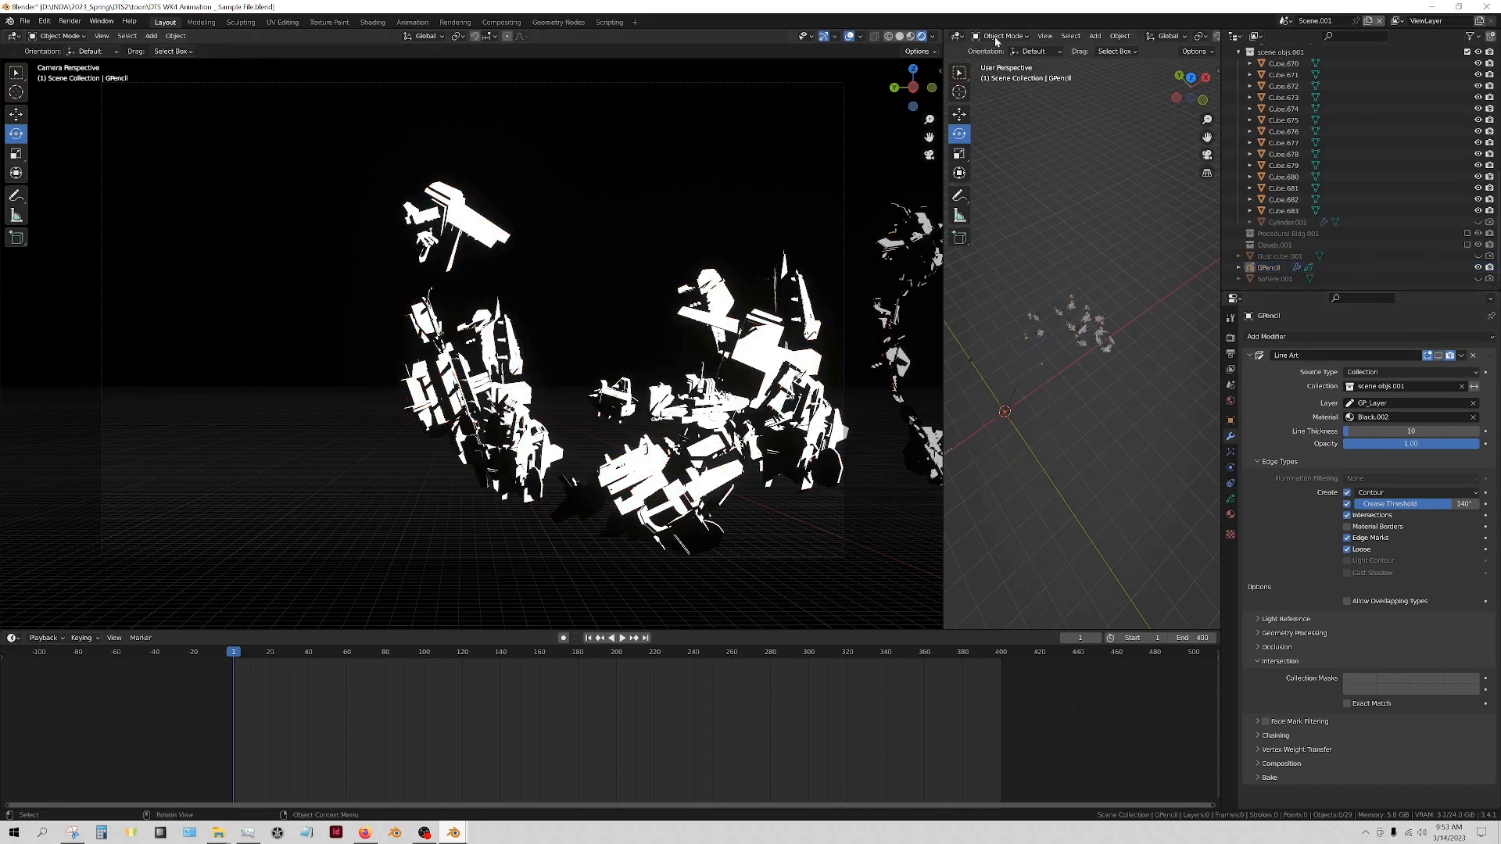
click(900, 37)
click(1249, 356)
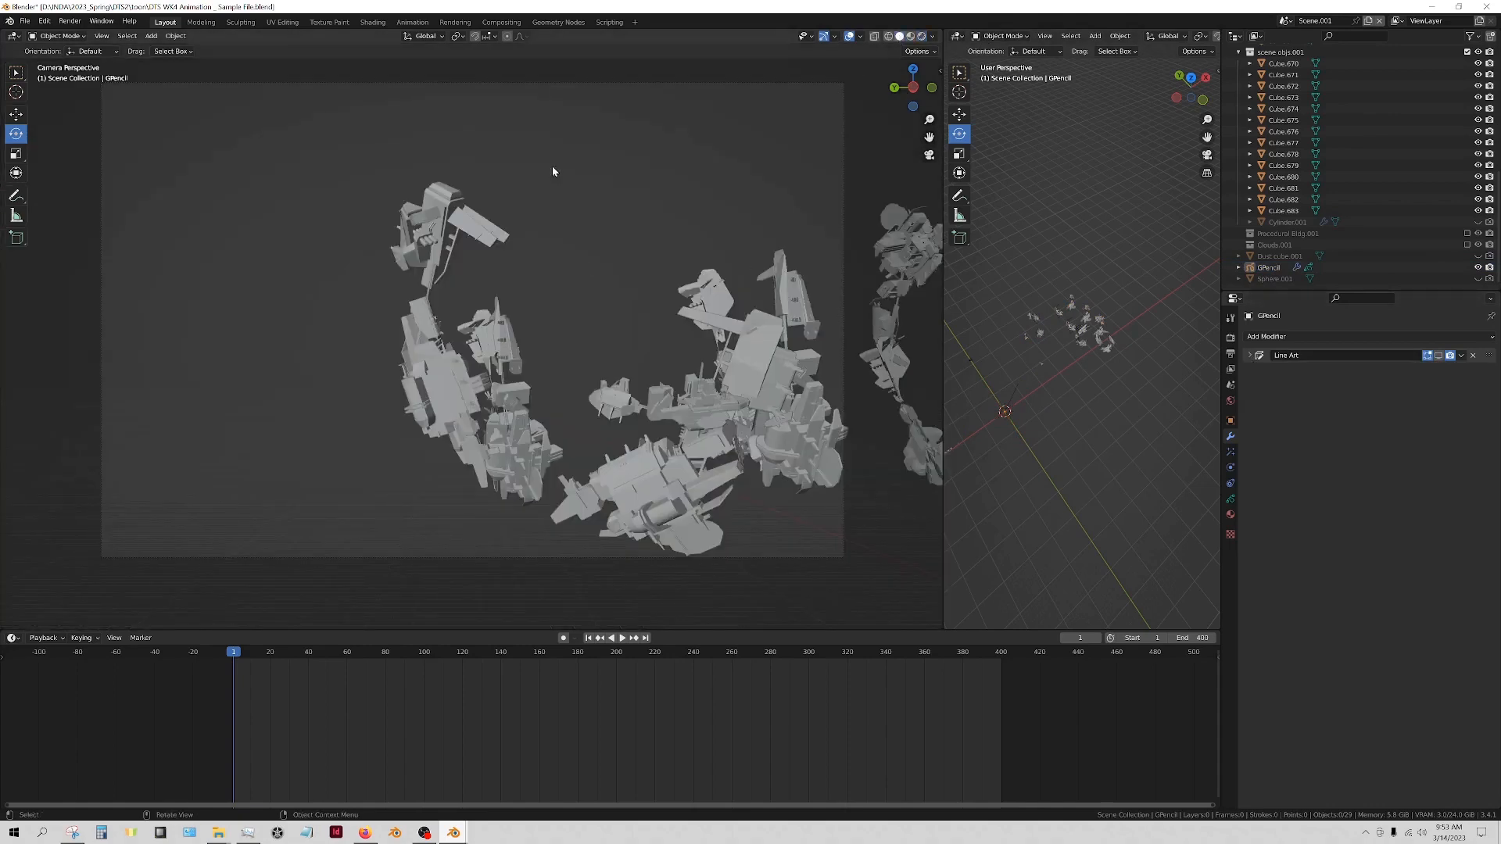
In the Compositing workspace, add a Render Layers node and position it at the start of the node tree
click(501, 22)
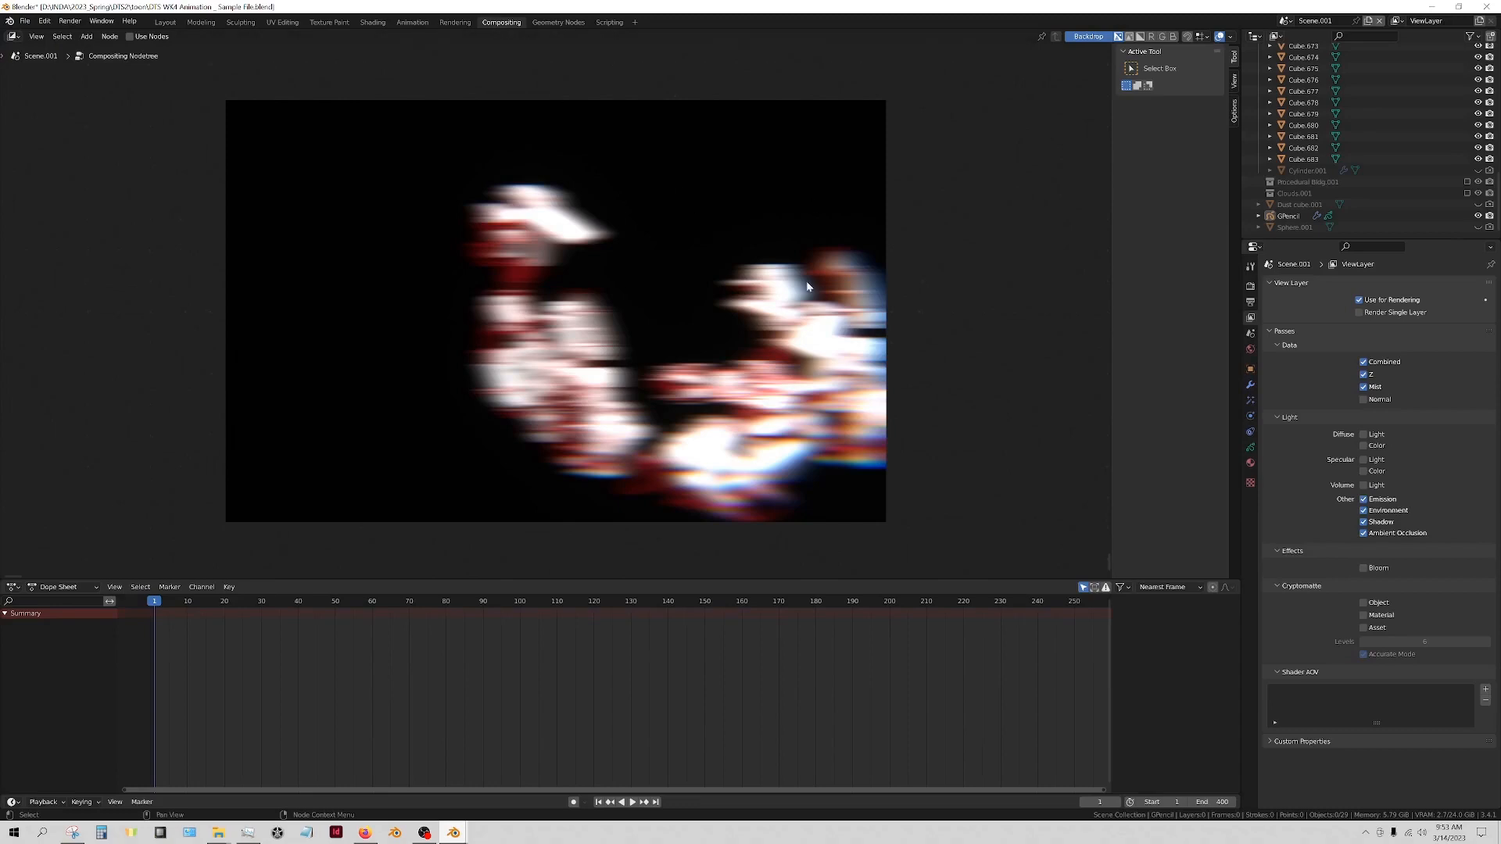
right_click(517, 205)
key(shift+a)
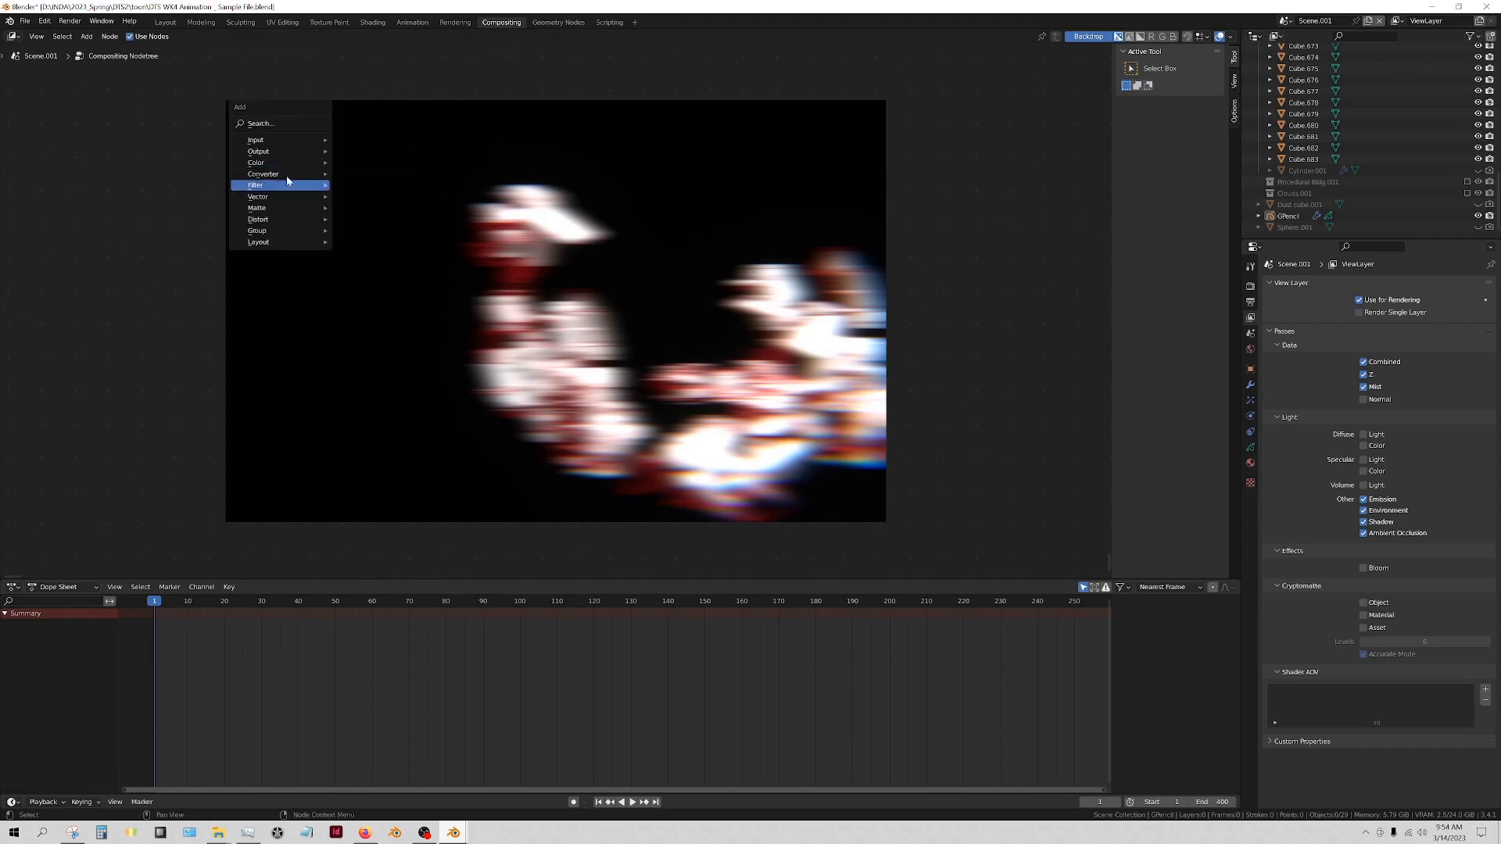
click(266, 126)
text(lay)
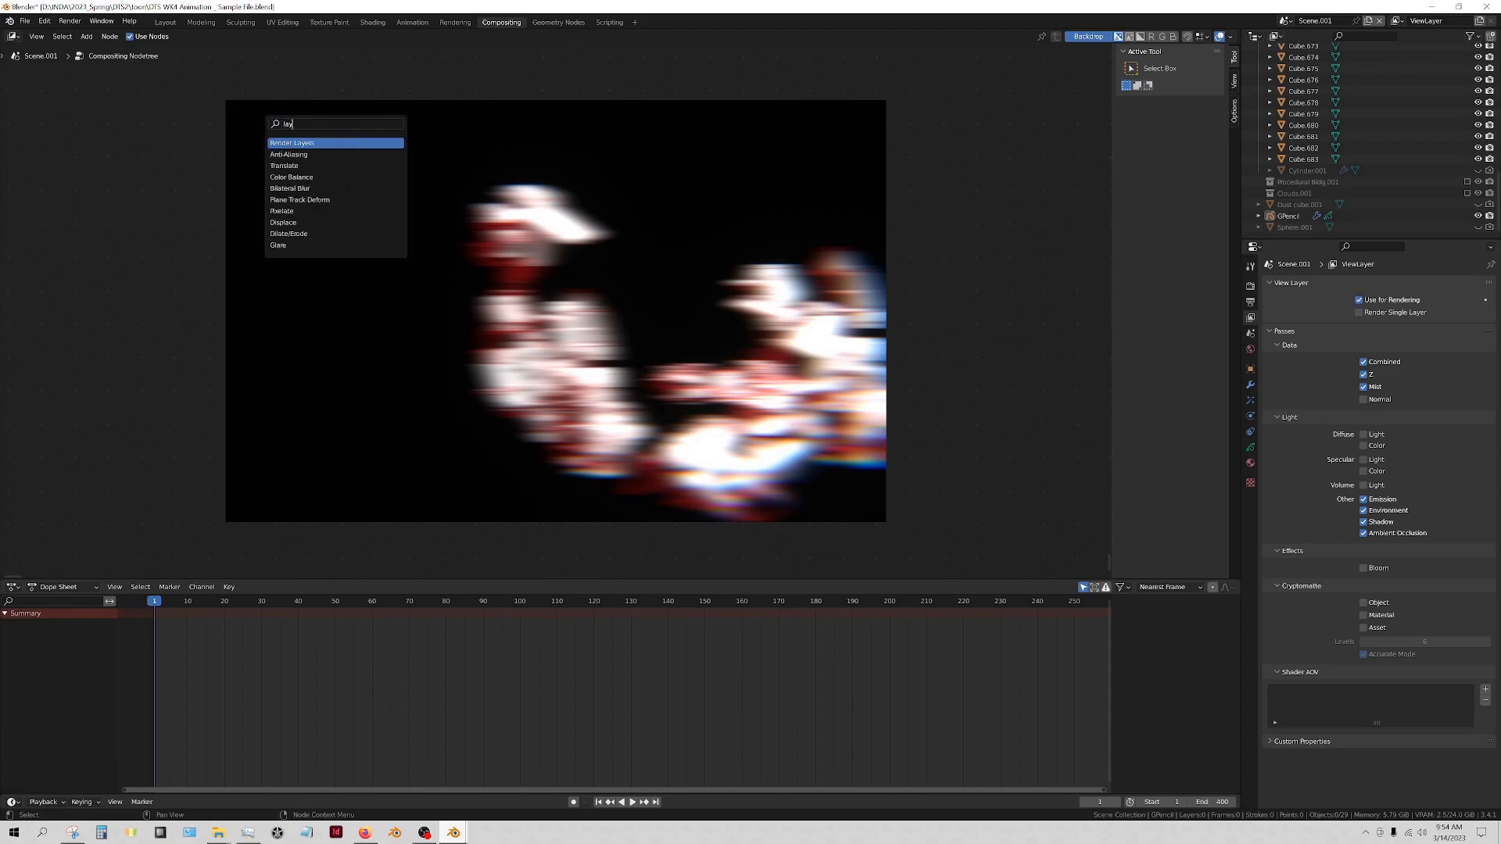
key(Return)
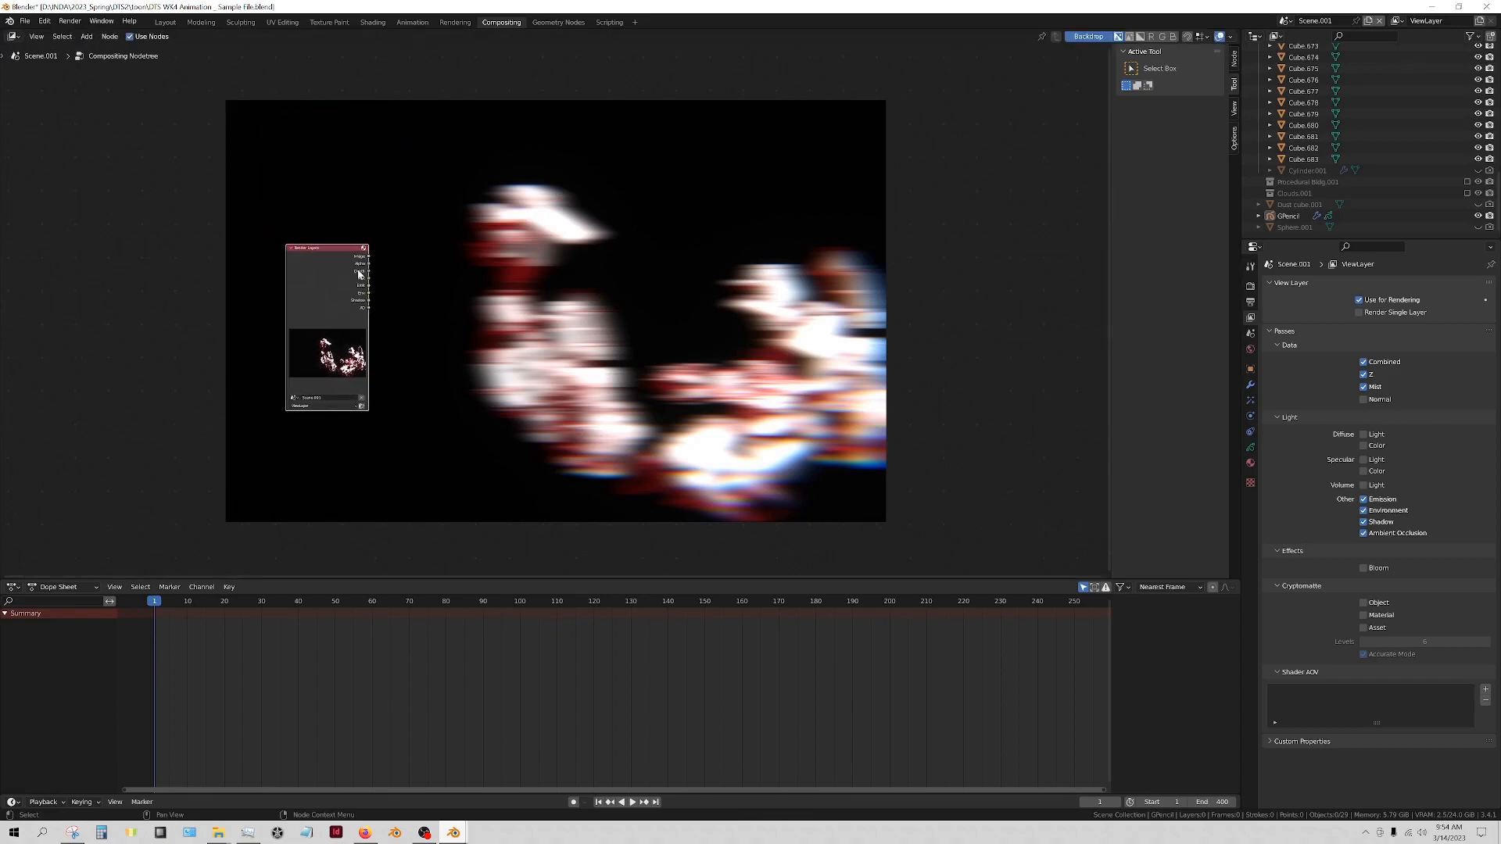
drag(243, 325, 322, 312)
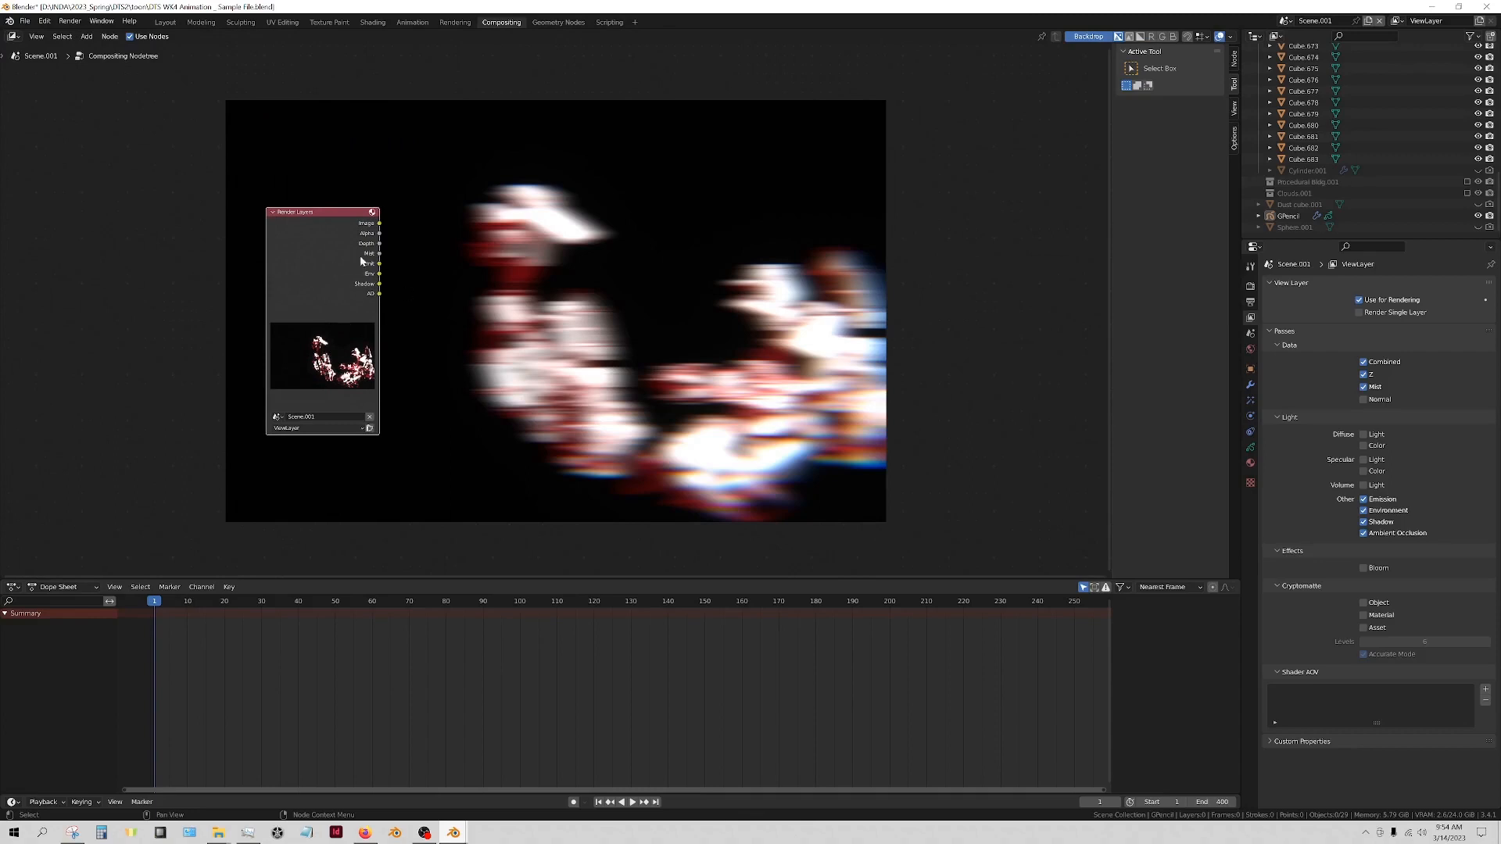
drag(317, 212, 313, 156)
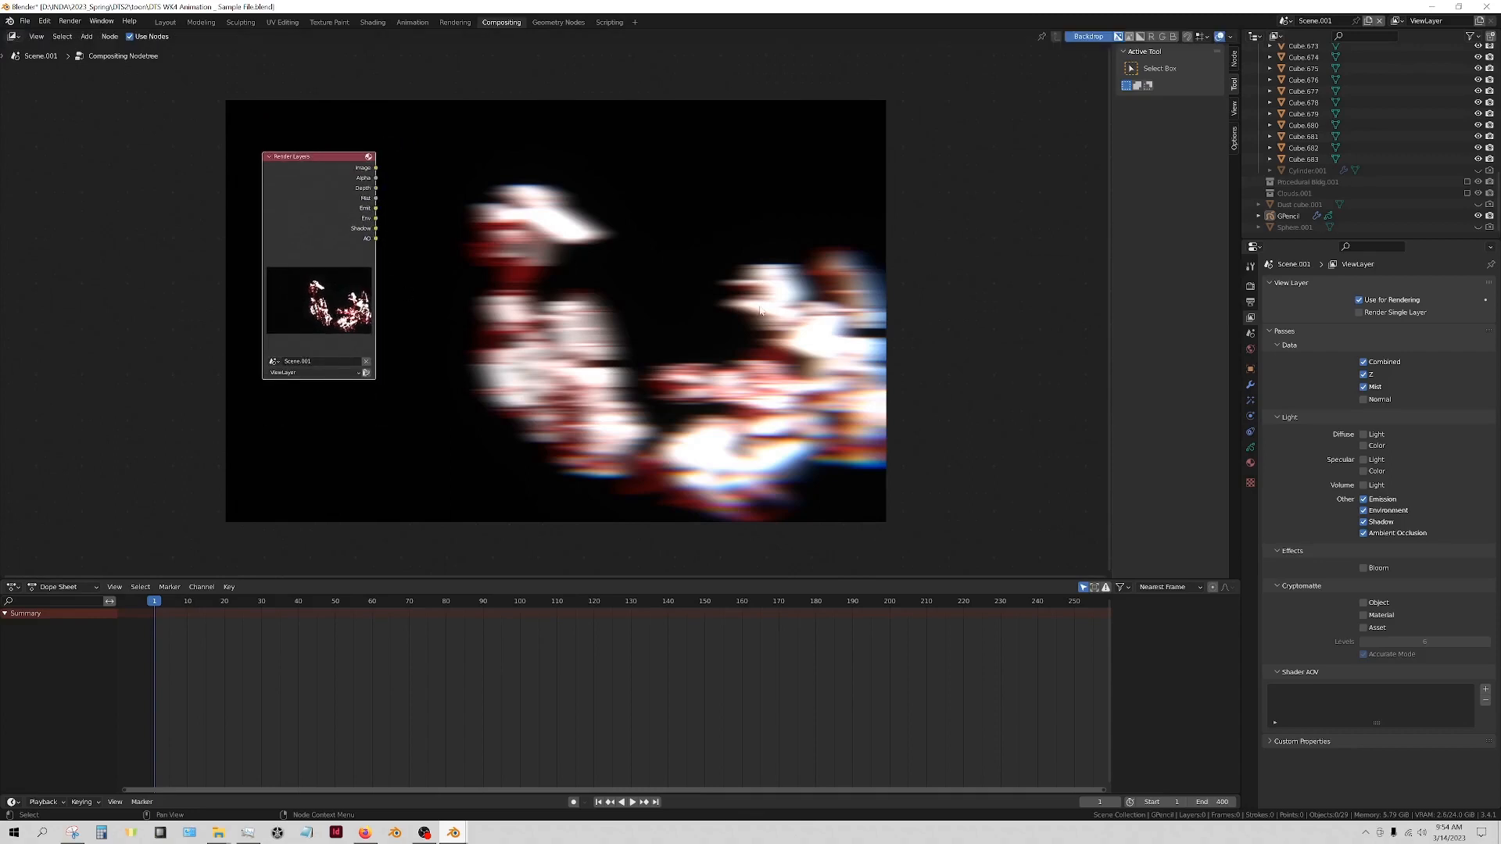
click(1252, 286)
click(1251, 318)
drag(347, 161, 341, 175)
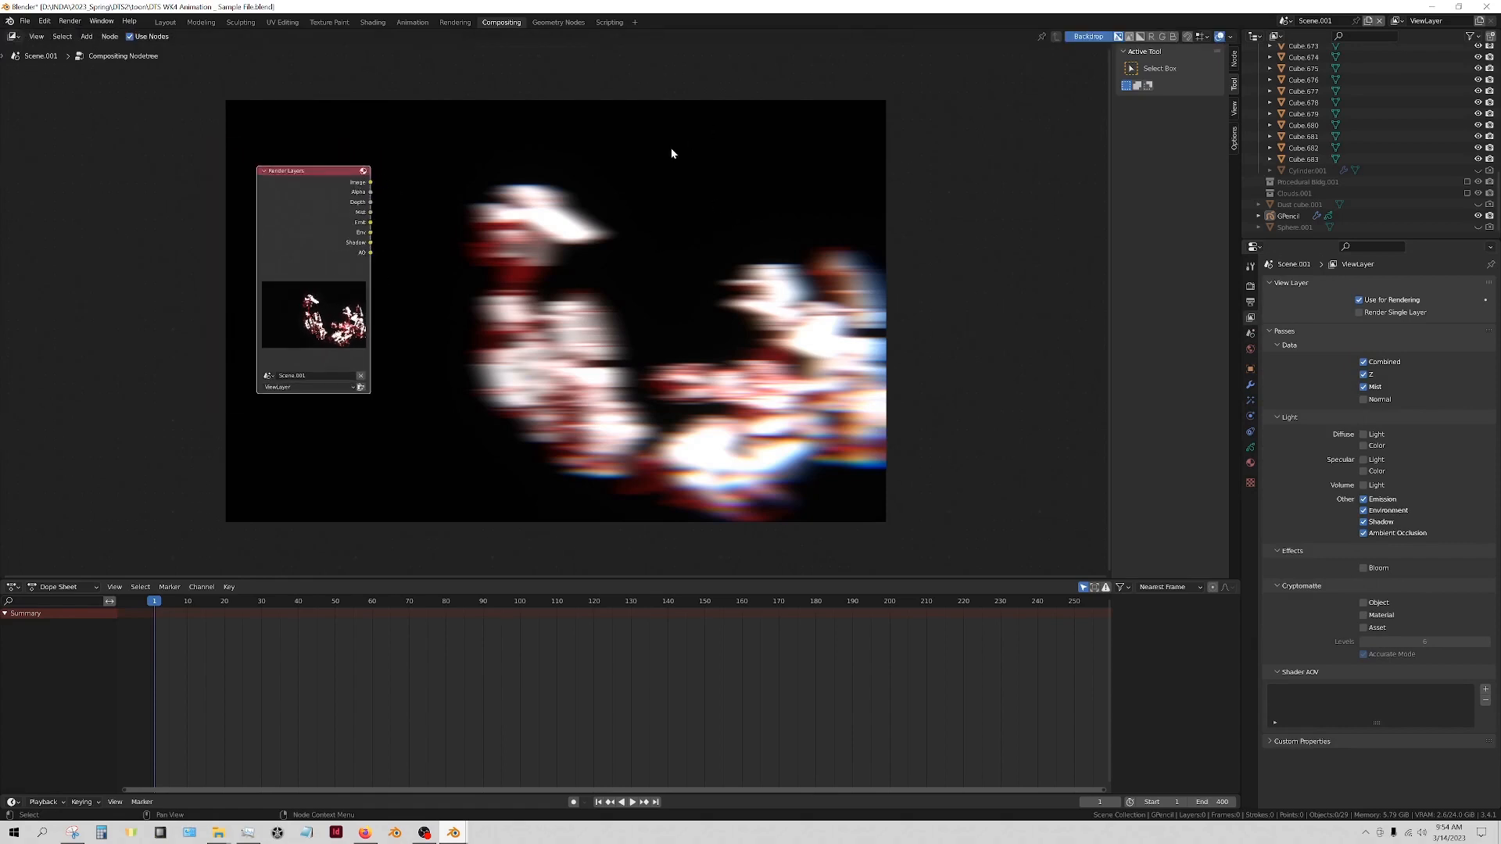
Add a Composite node and connect the Render Layers Image output to its Image input
key(shift+a)
text(com)
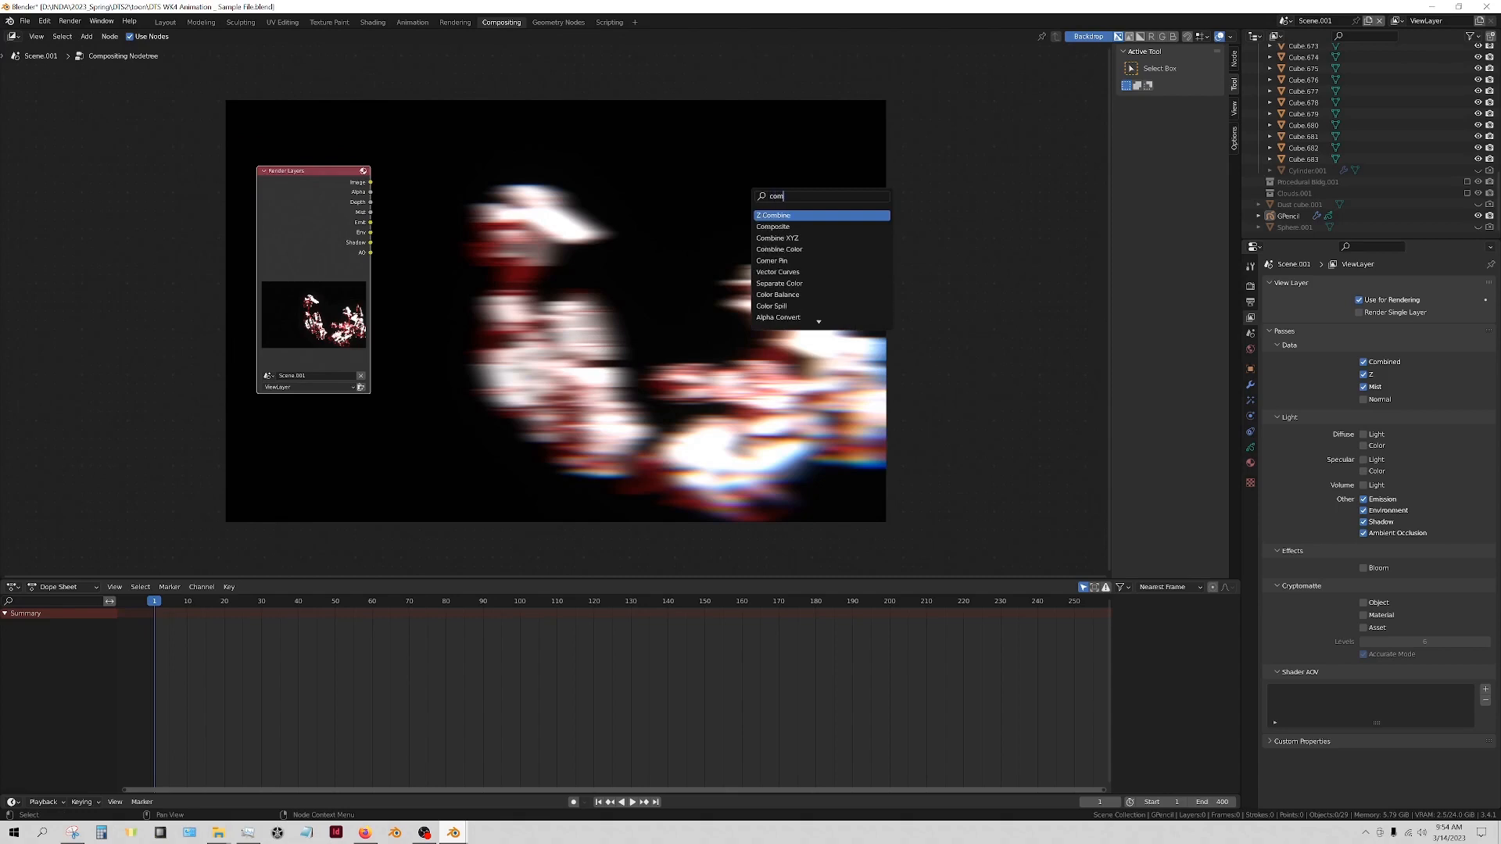
key(Down)
key(Return)
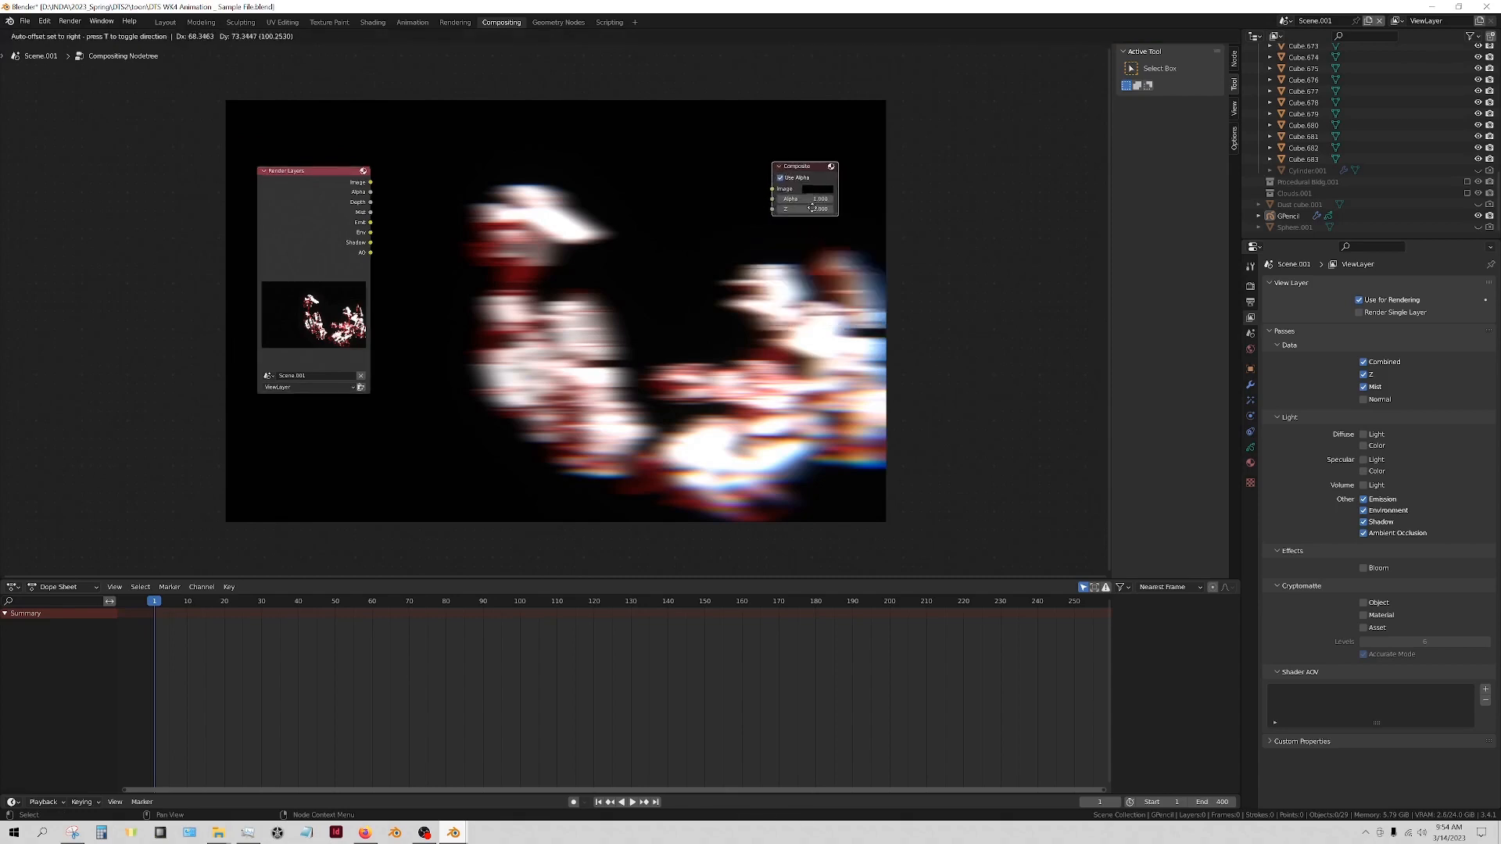
click(942, 192)
drag(371, 183, 912, 193)
Render the current frame as an image, review the result and minimize the render window
click(76, 24)
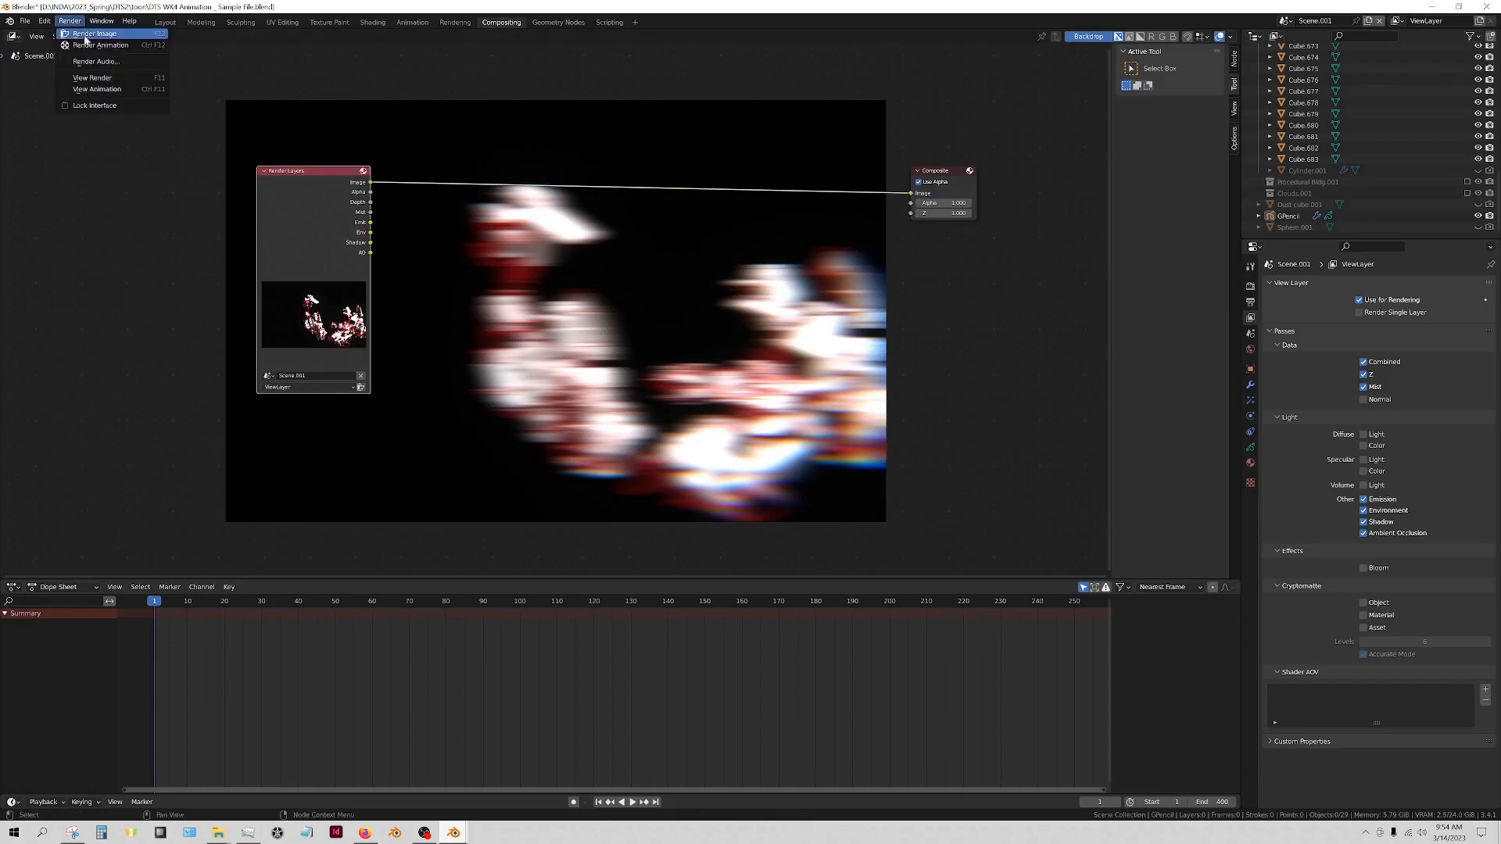
click(86, 39)
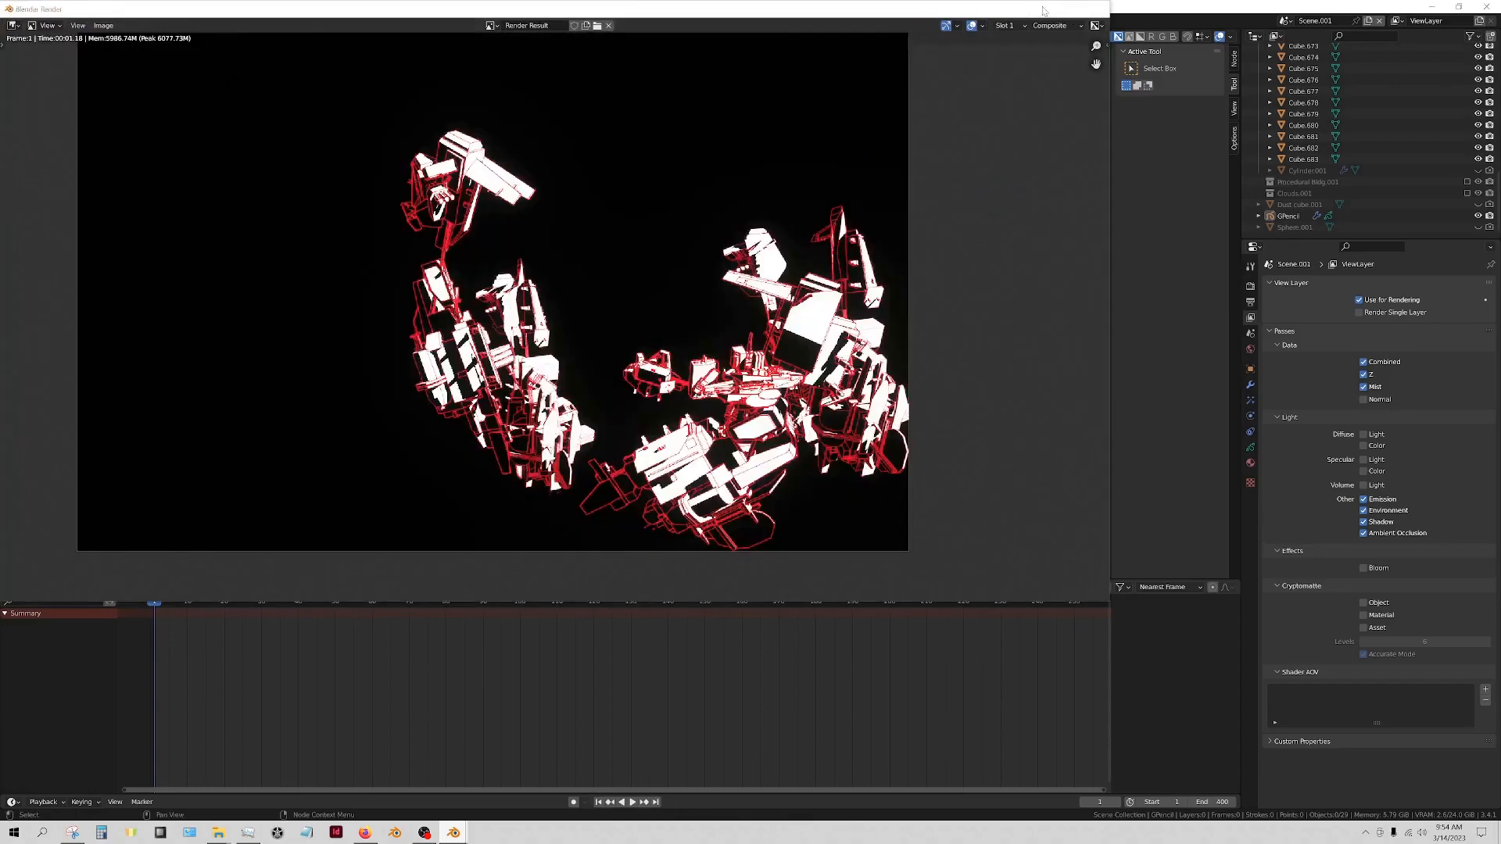
click(1041, 8)
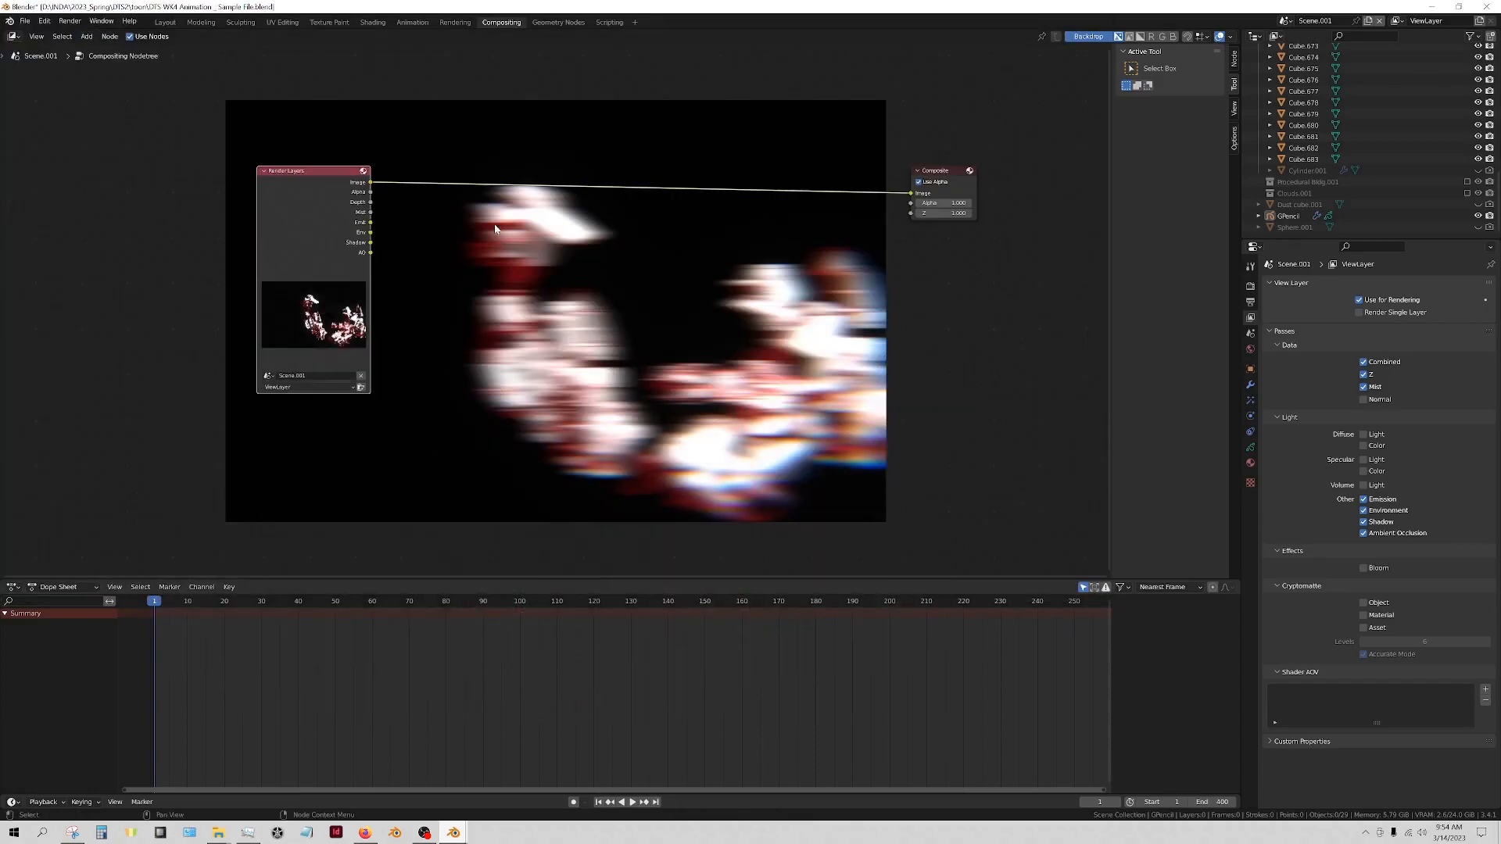
mouse_move(453, 831)
click(499, 813)
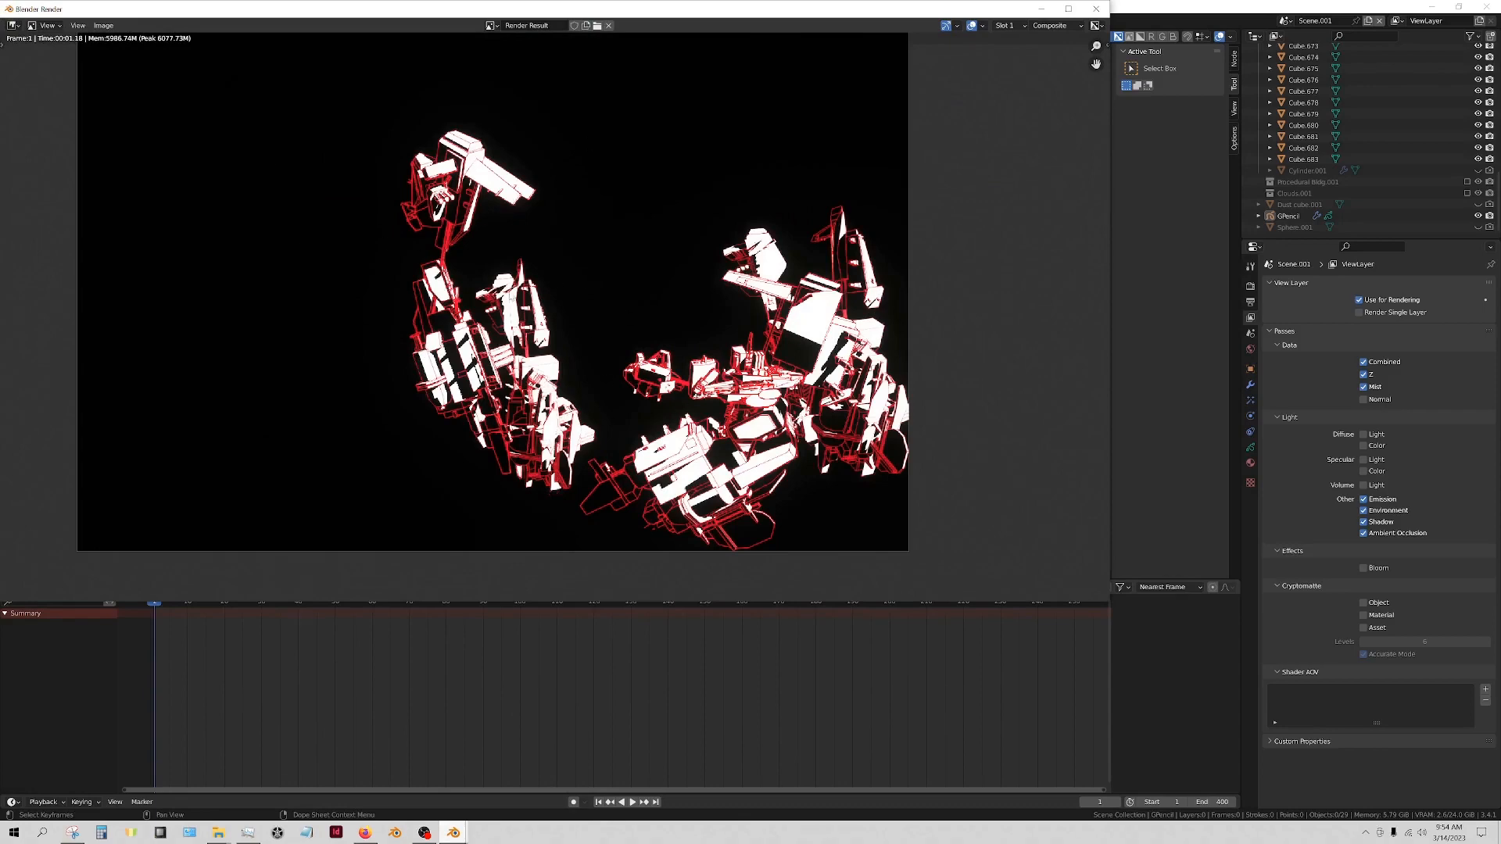
click(1042, 8)
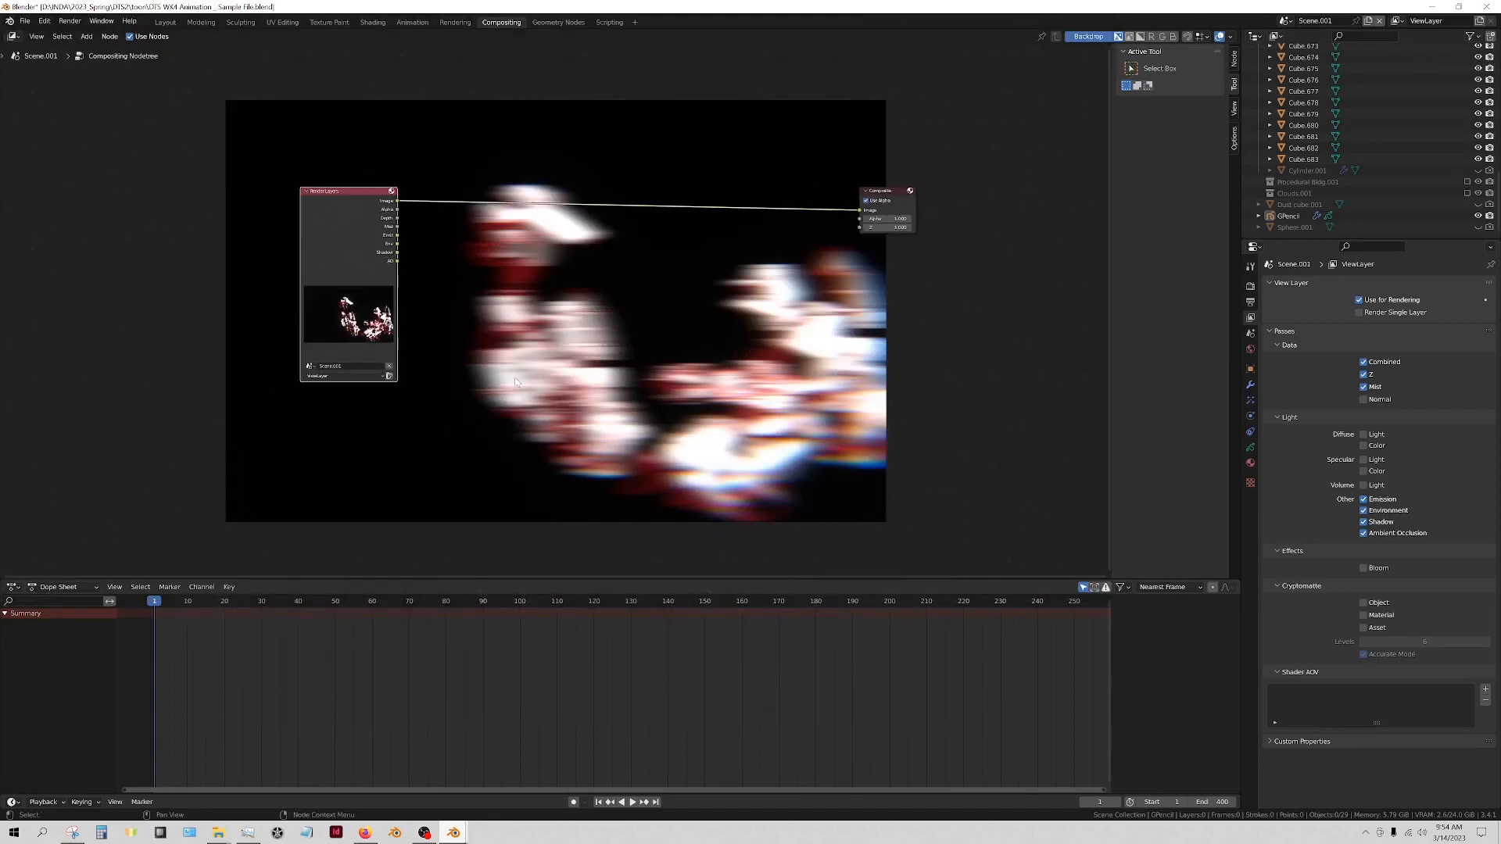
Add a Viewer node below the Composite node and connect the Render Layers Image output to its Image input
middle_drag(793, 359, 762, 365)
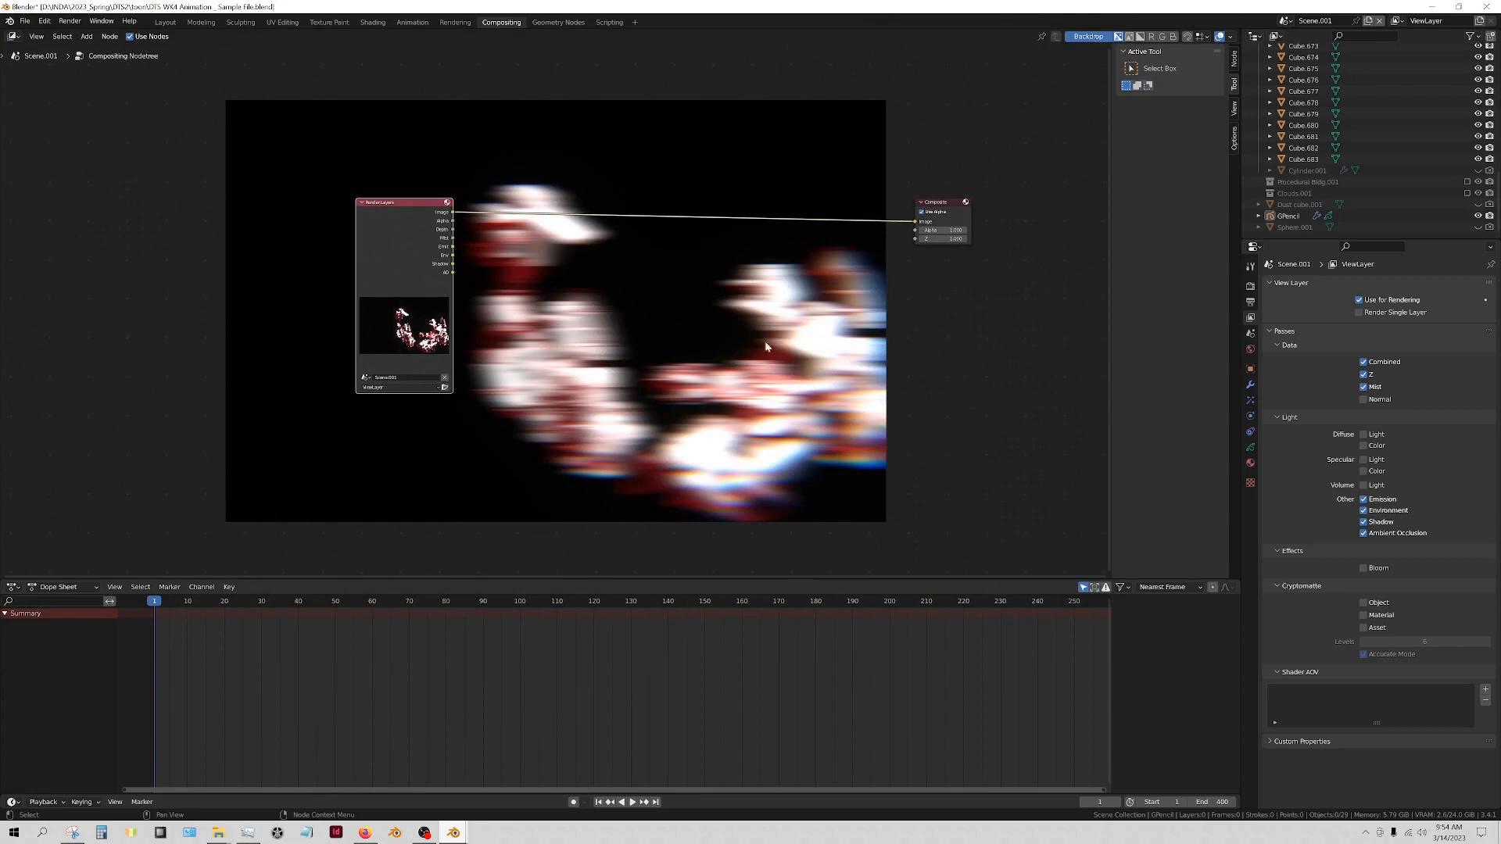
key(shift+a)
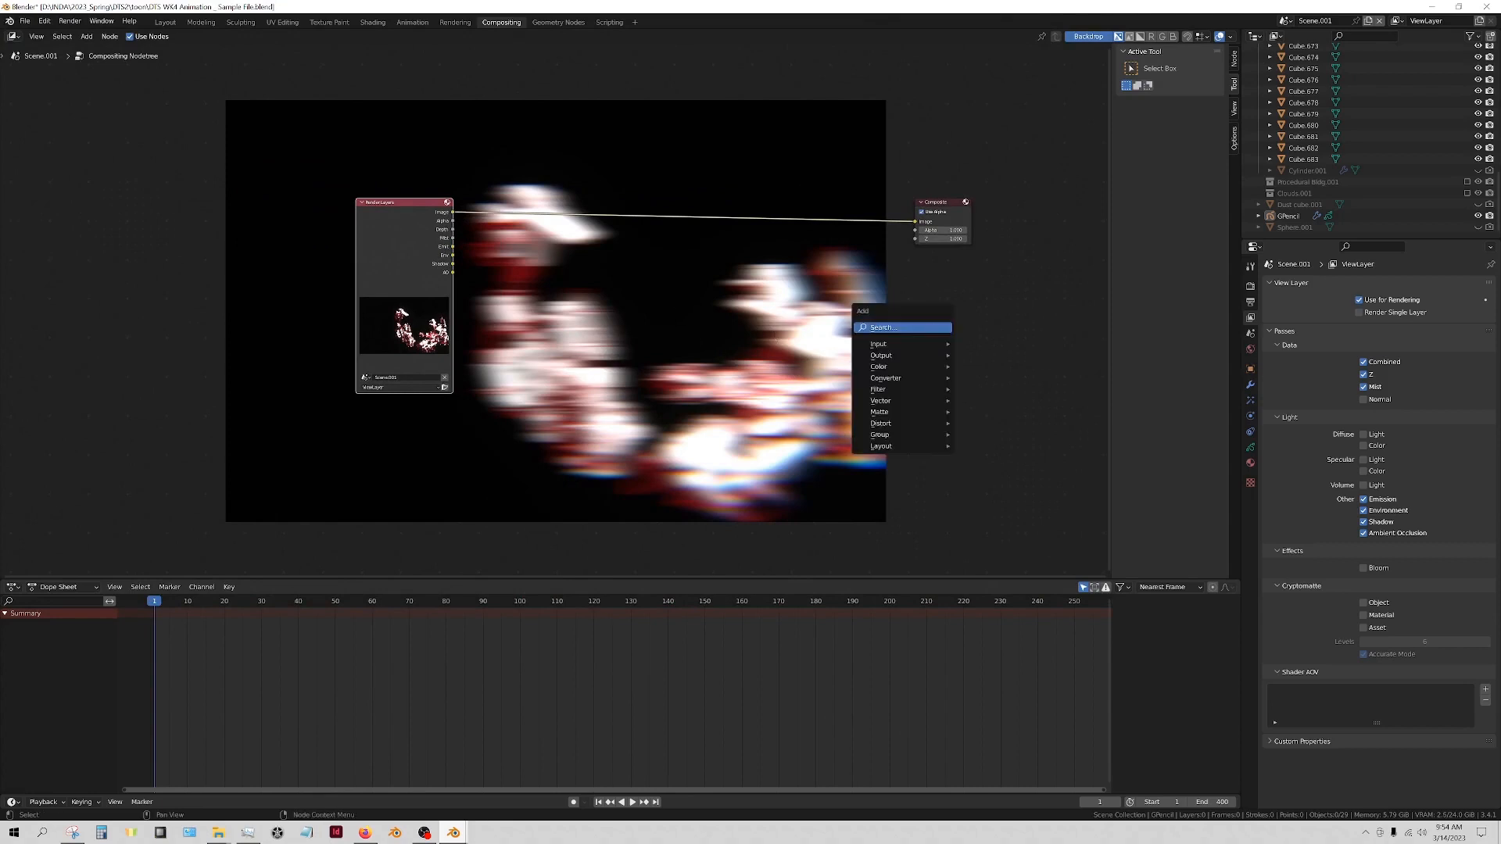
text(view)
click(970, 349)
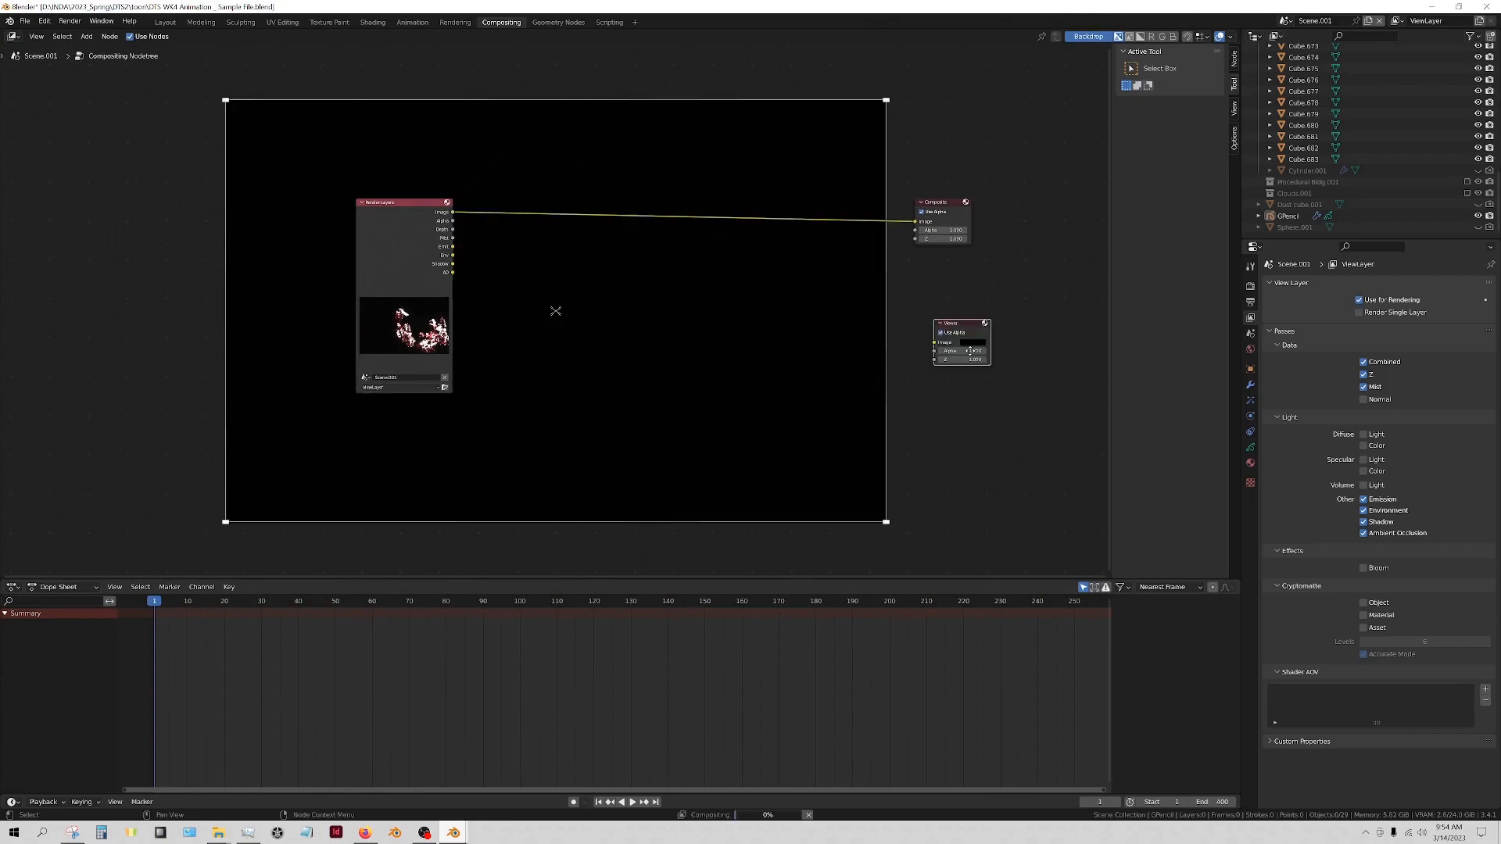
drag(453, 213, 929, 337)
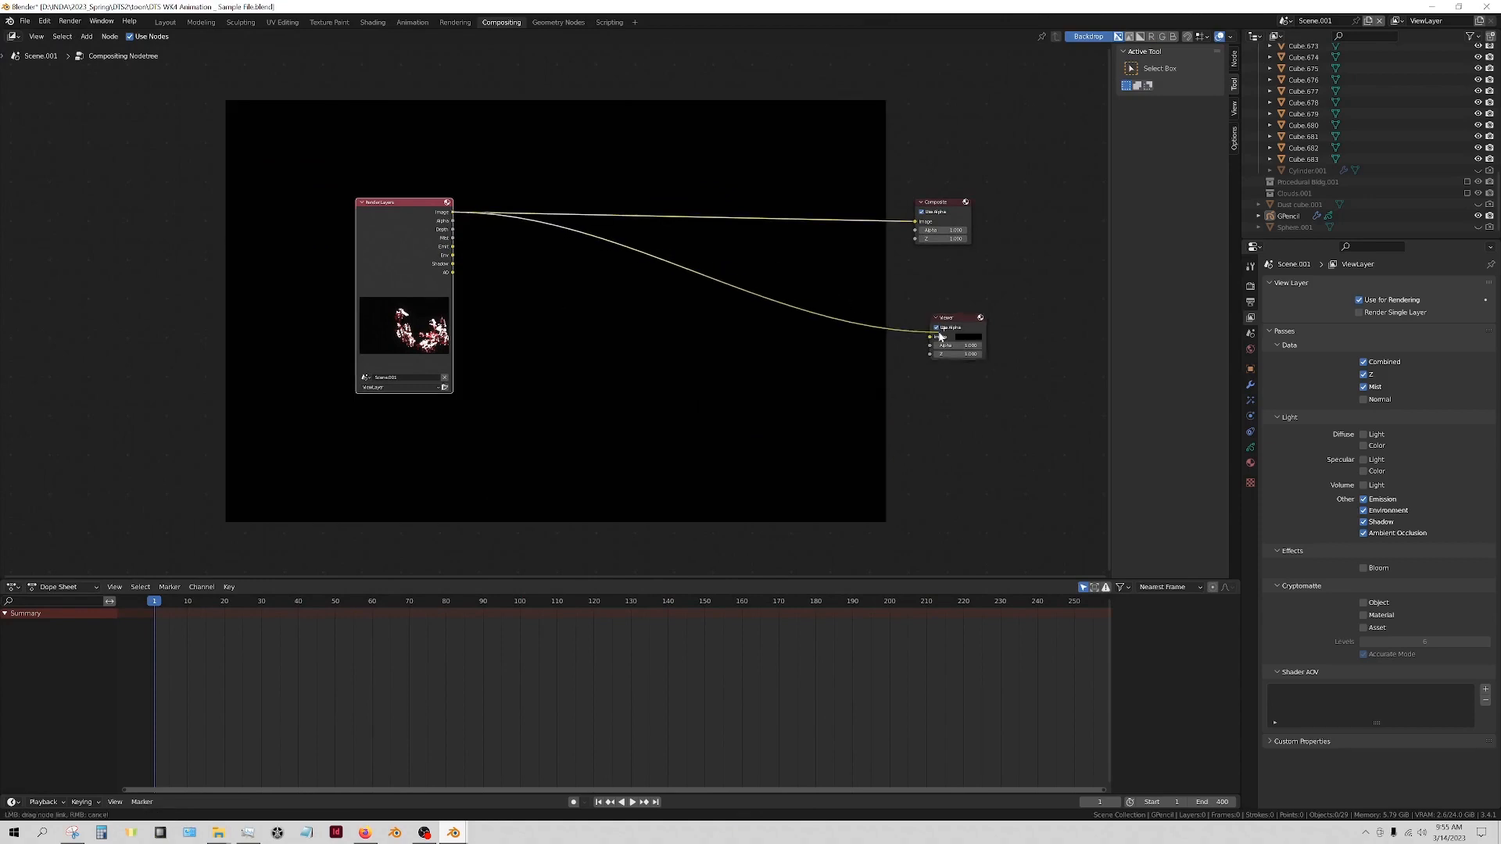
Spread the nodes apart, moving Render Layers away from the outputs and stacking Composite directly above Viewer
drag(416, 214, 155, 205)
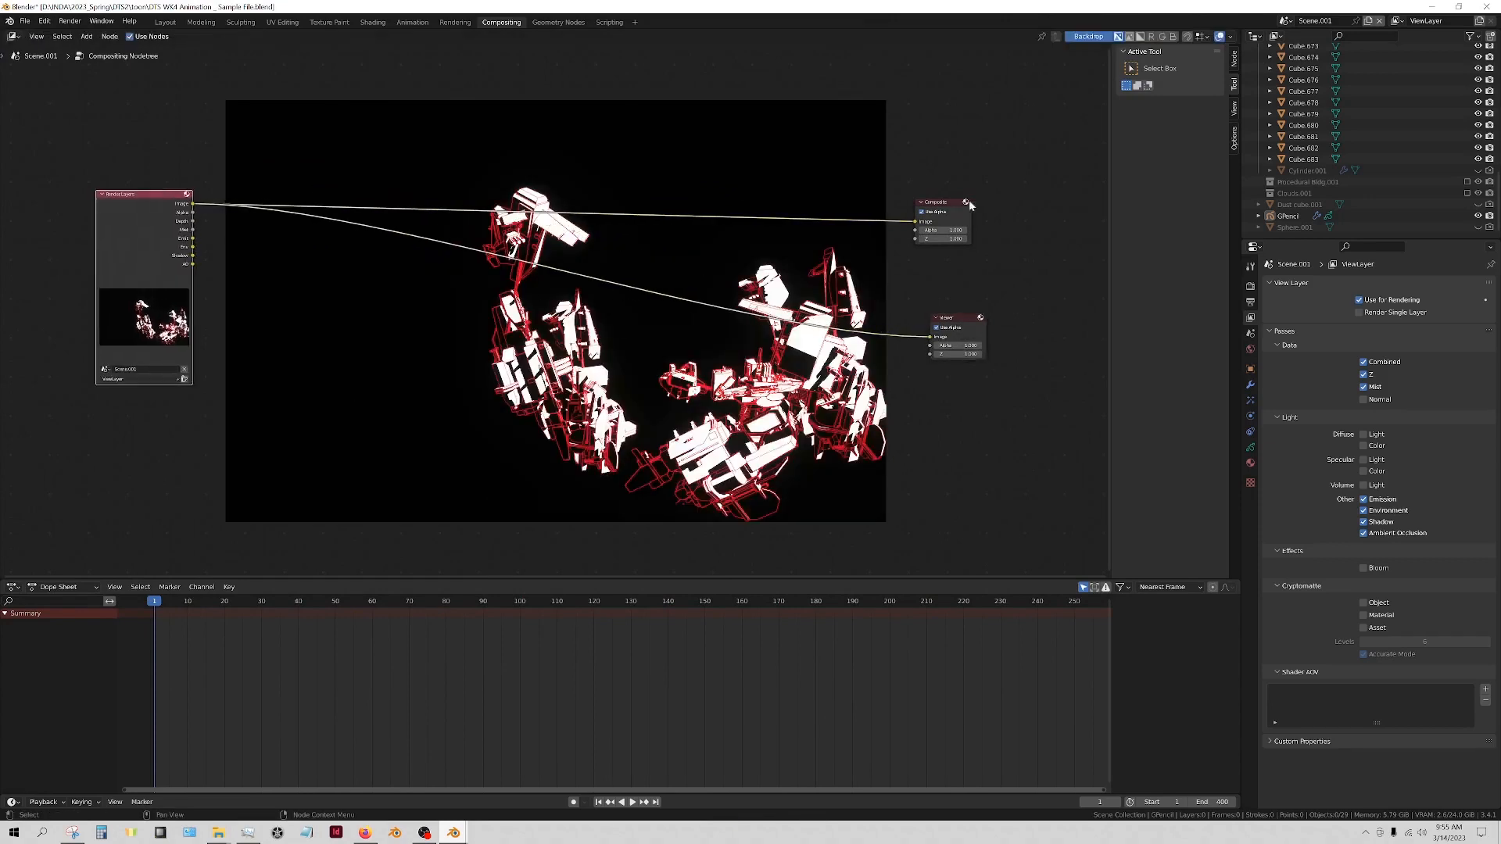
drag(945, 215, 959, 27)
drag(172, 280, 185, 112)
drag(958, 405, 956, 201)
drag(1024, 272, 924, 108)
key(g)
click(981, 106)
click(803, 176)
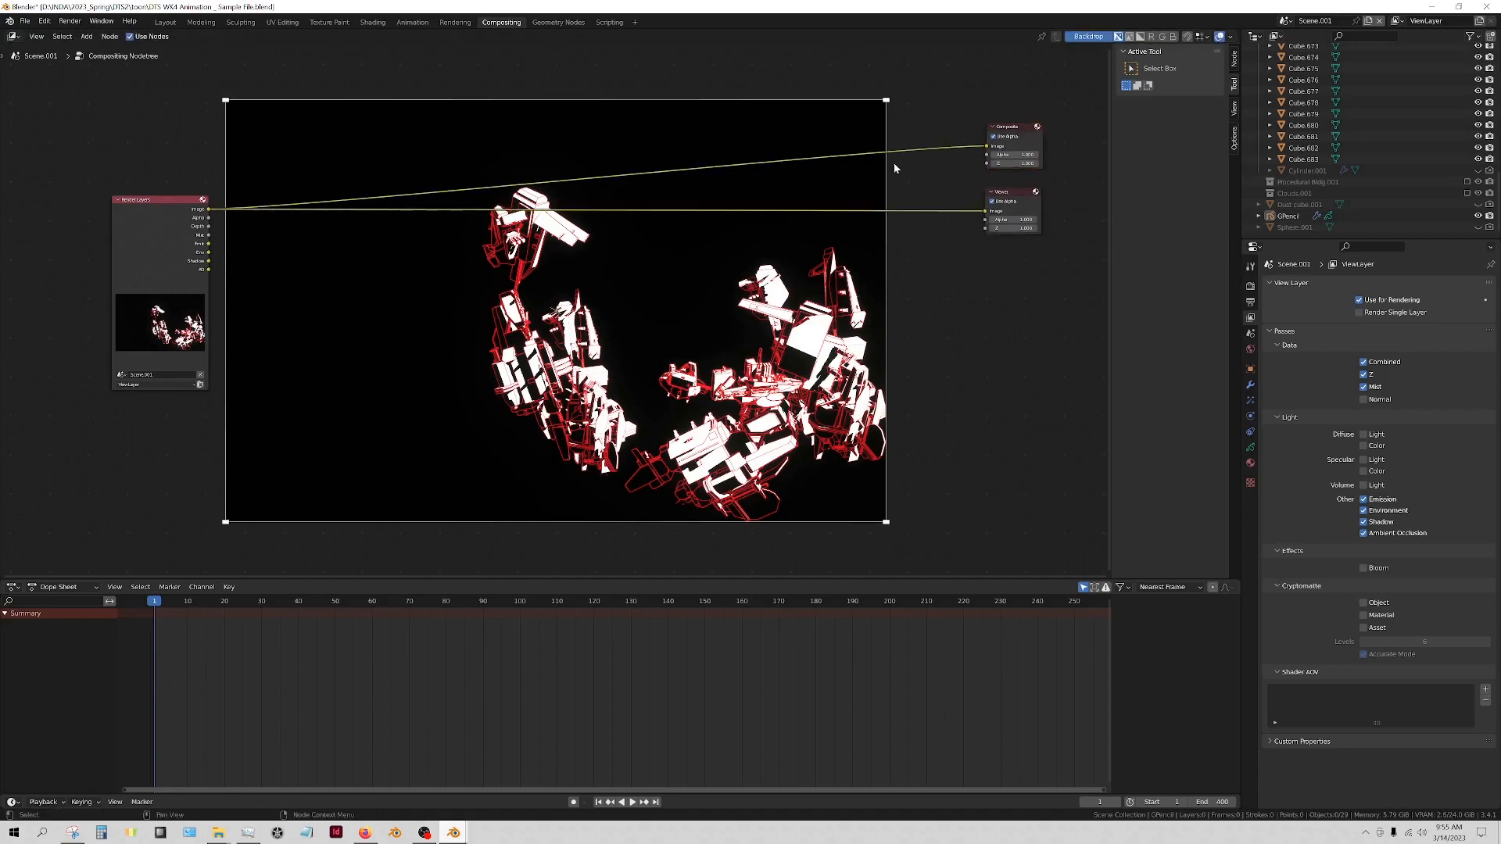
Test-render the frame with the Composite node's link cut, and reconnect the Render Layers Image output to it
ctrl+right_drag(948, 118, 943, 182)
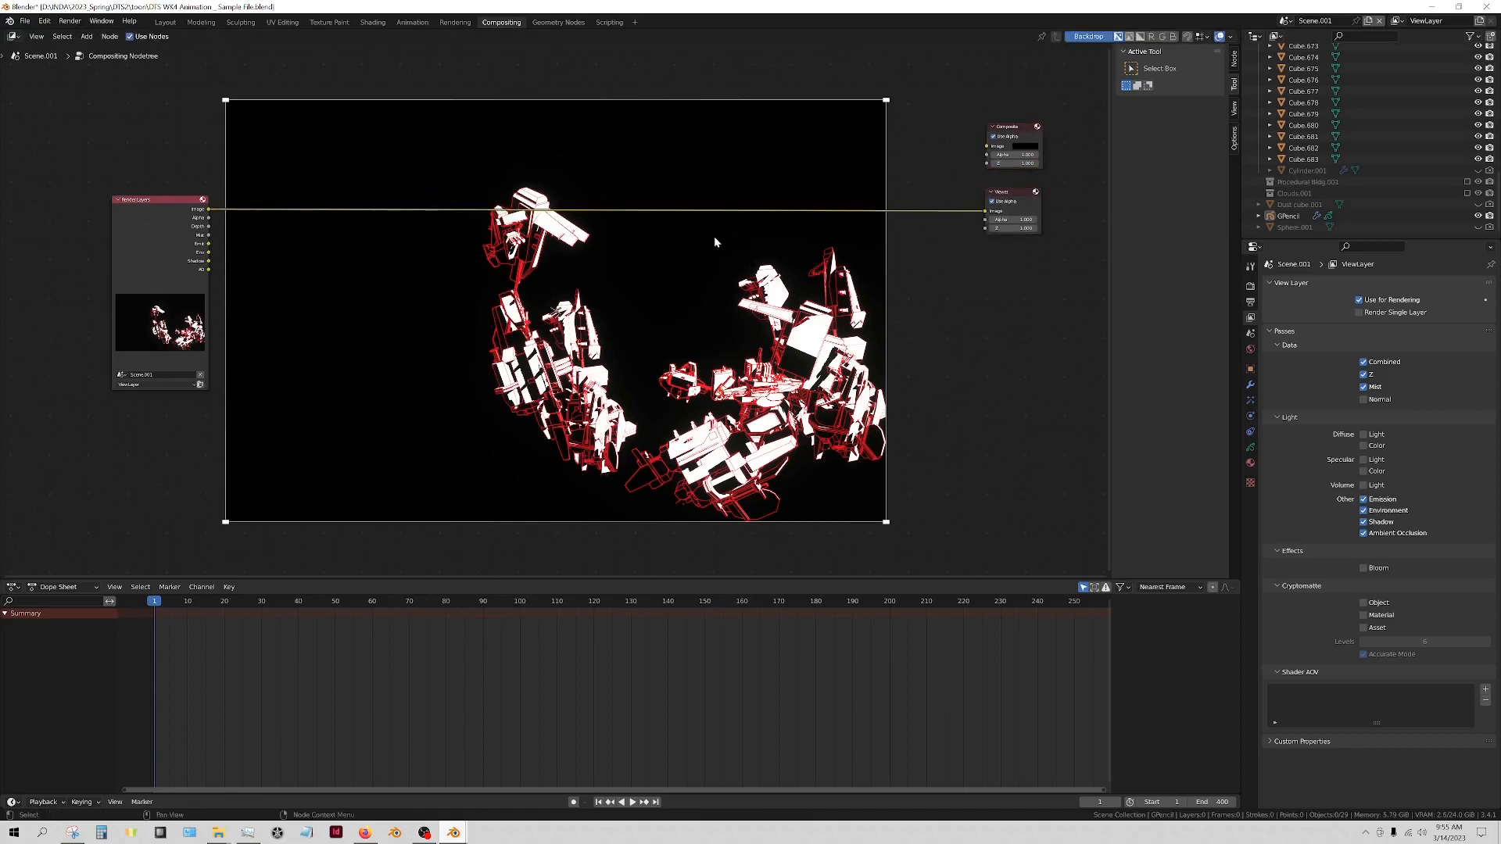
click(69, 21)
click(80, 35)
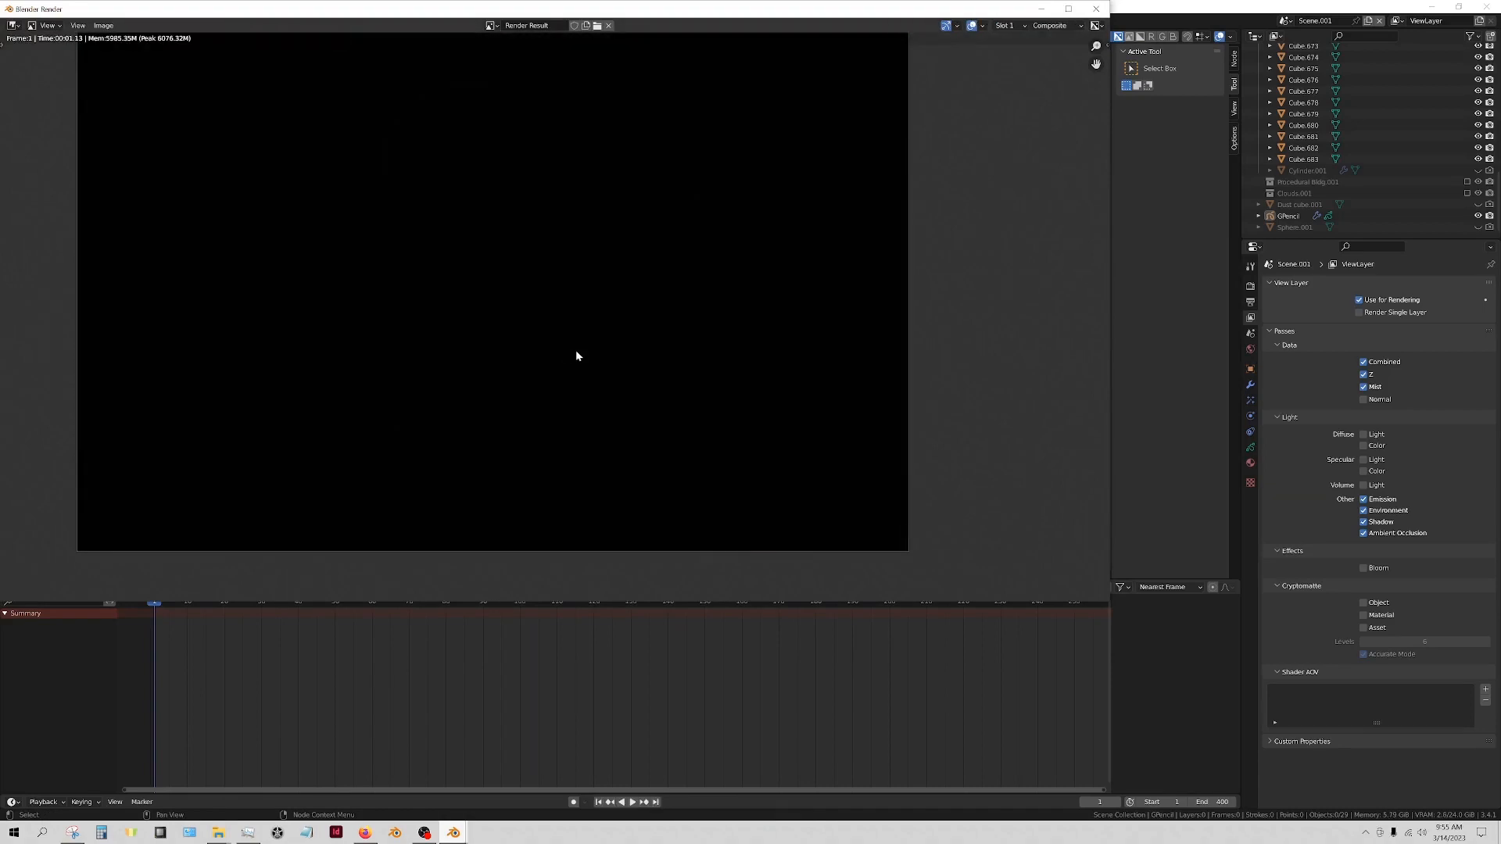
scroll(435, 344, down, 2)
click(1041, 8)
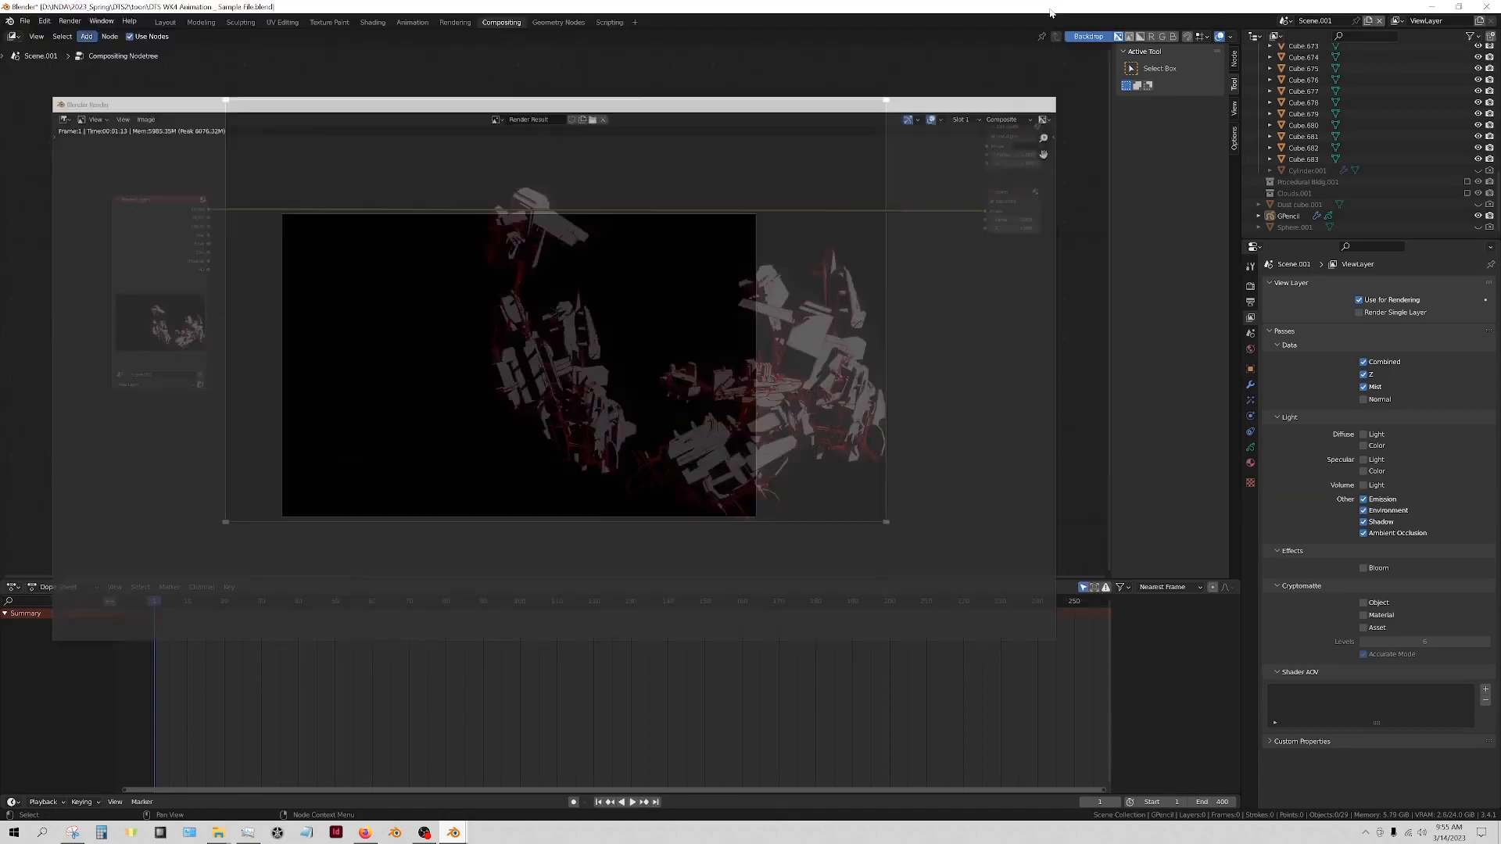
drag(212, 213, 987, 146)
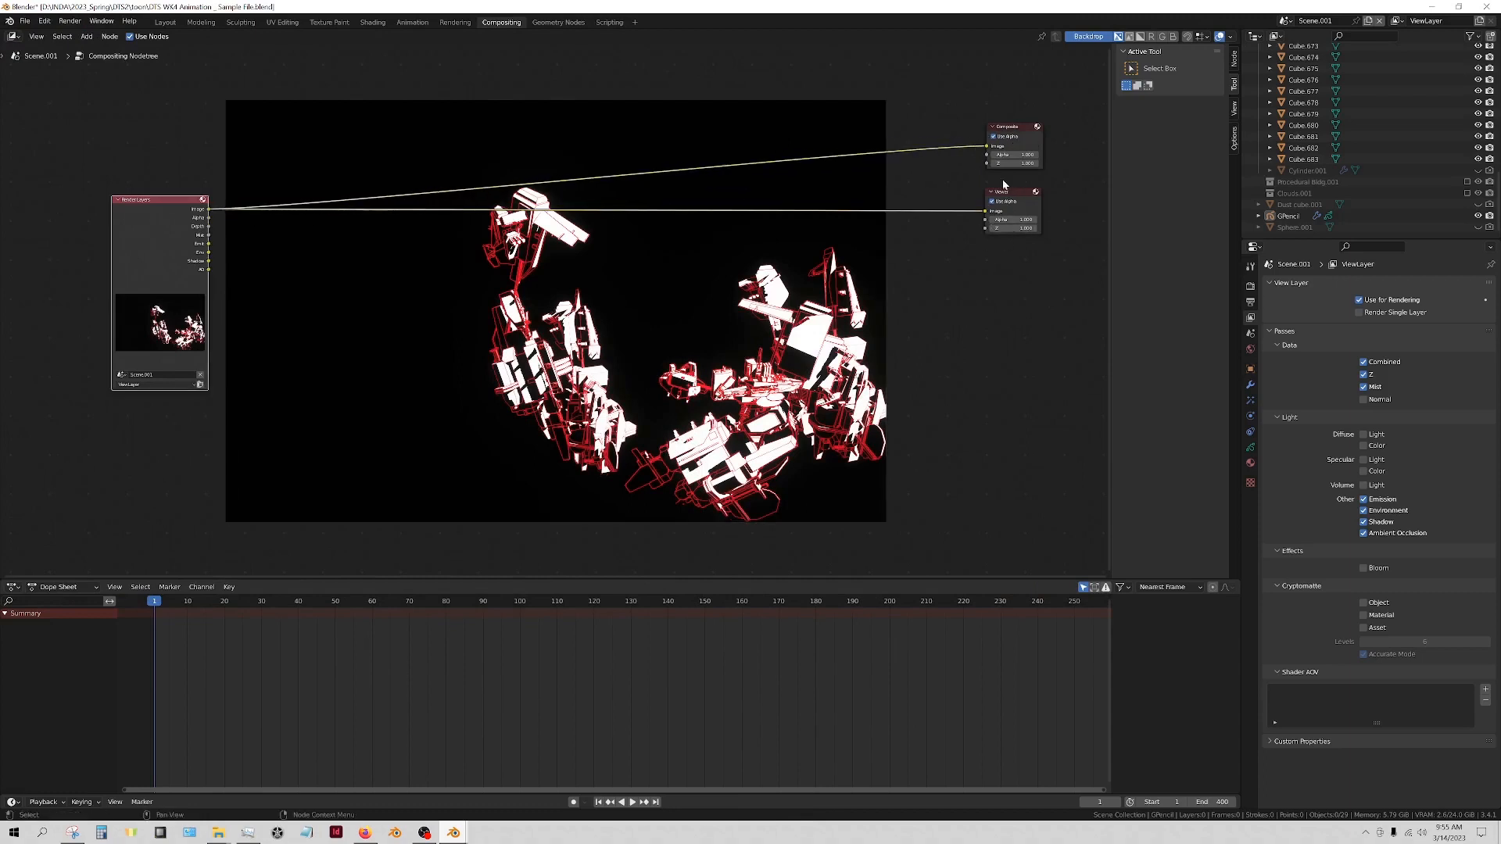
Insert a Reroute on the Composite node's image link and feed the Viewer from it instead of directly from Render Layers
key(shift+a)
text(rer)
key(Return)
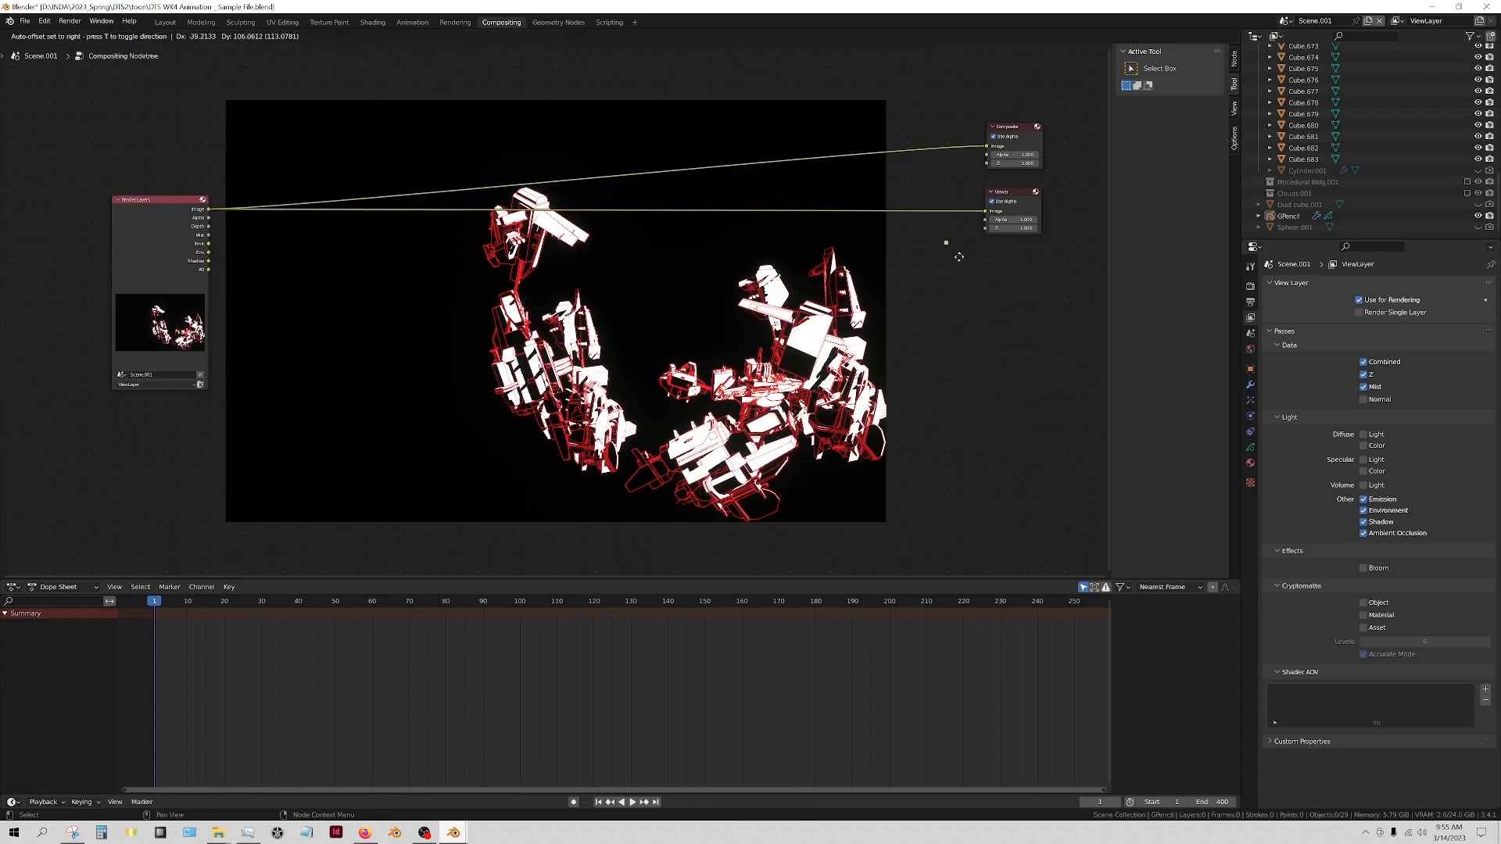
click(966, 173)
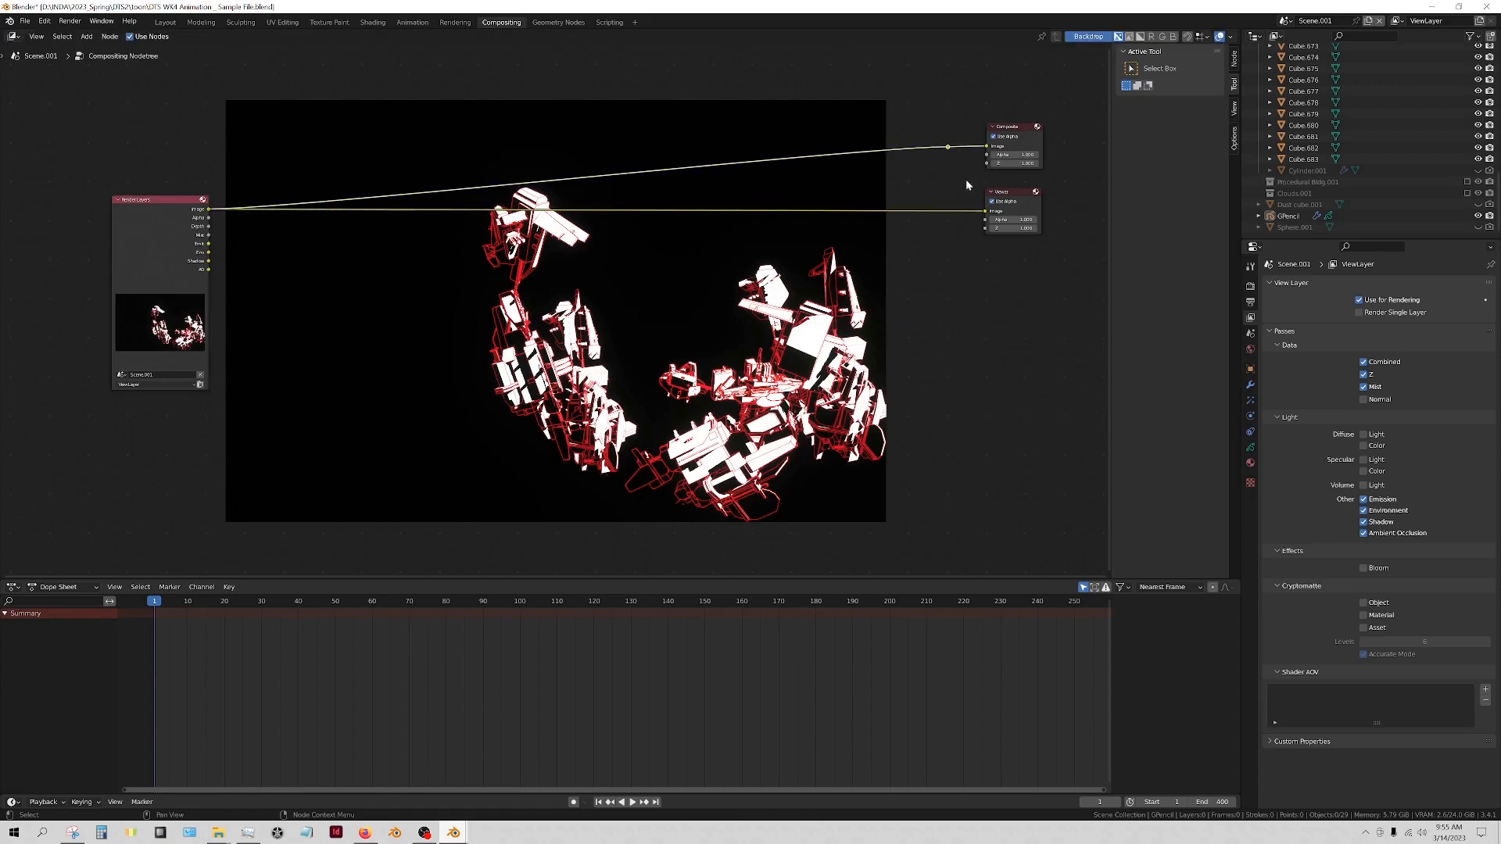
ctrl+right_drag(968, 193, 958, 239)
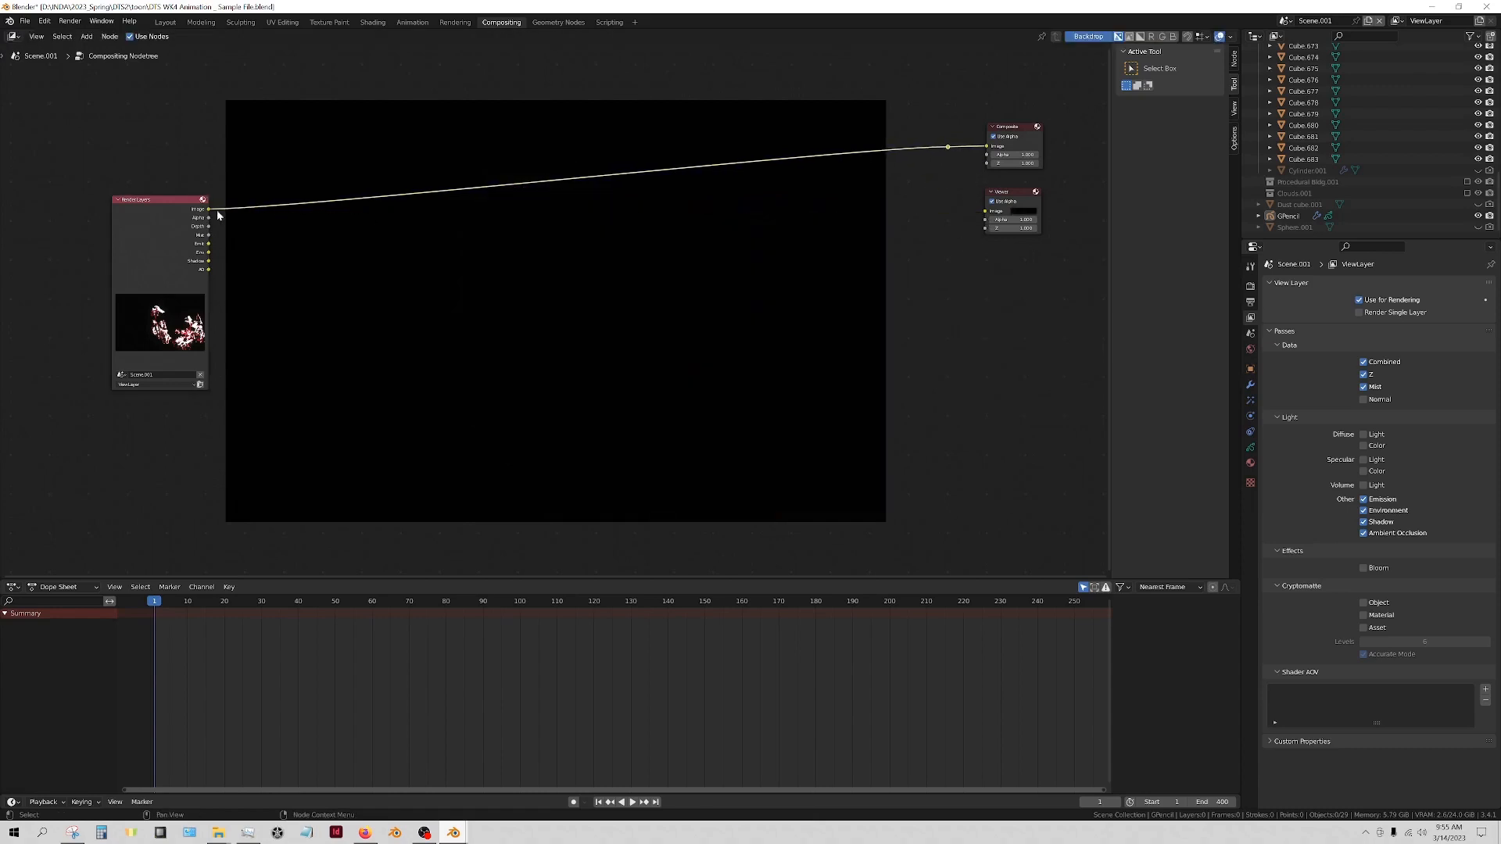
drag(948, 147, 987, 212)
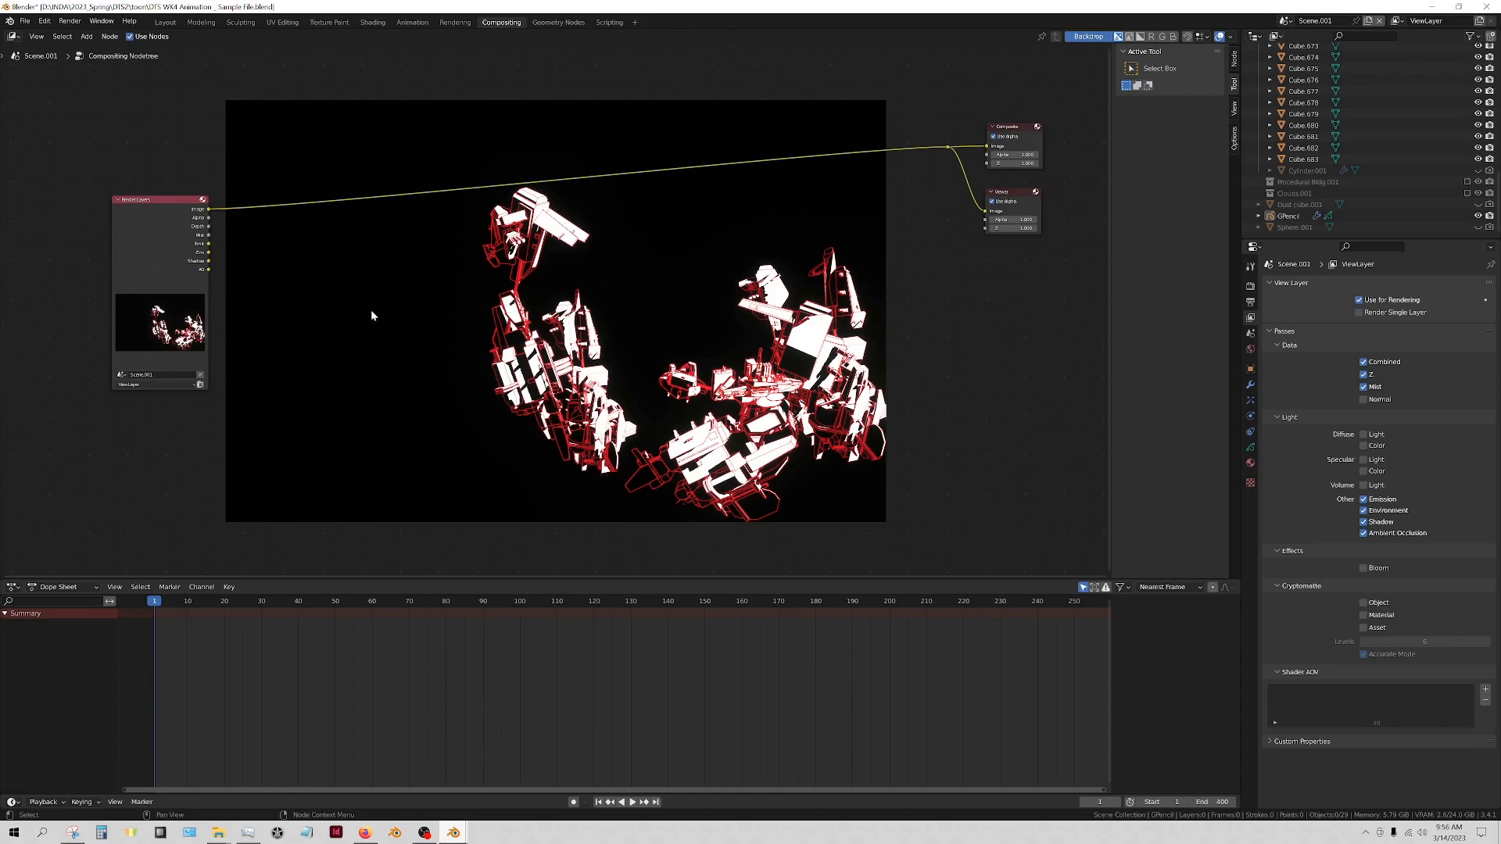
Add a Lens Distortion node on the link between Render Layers and the reroute, close to Render Layers
key(shift+a)
mouse_move(362, 379)
mouse_move(348, 409)
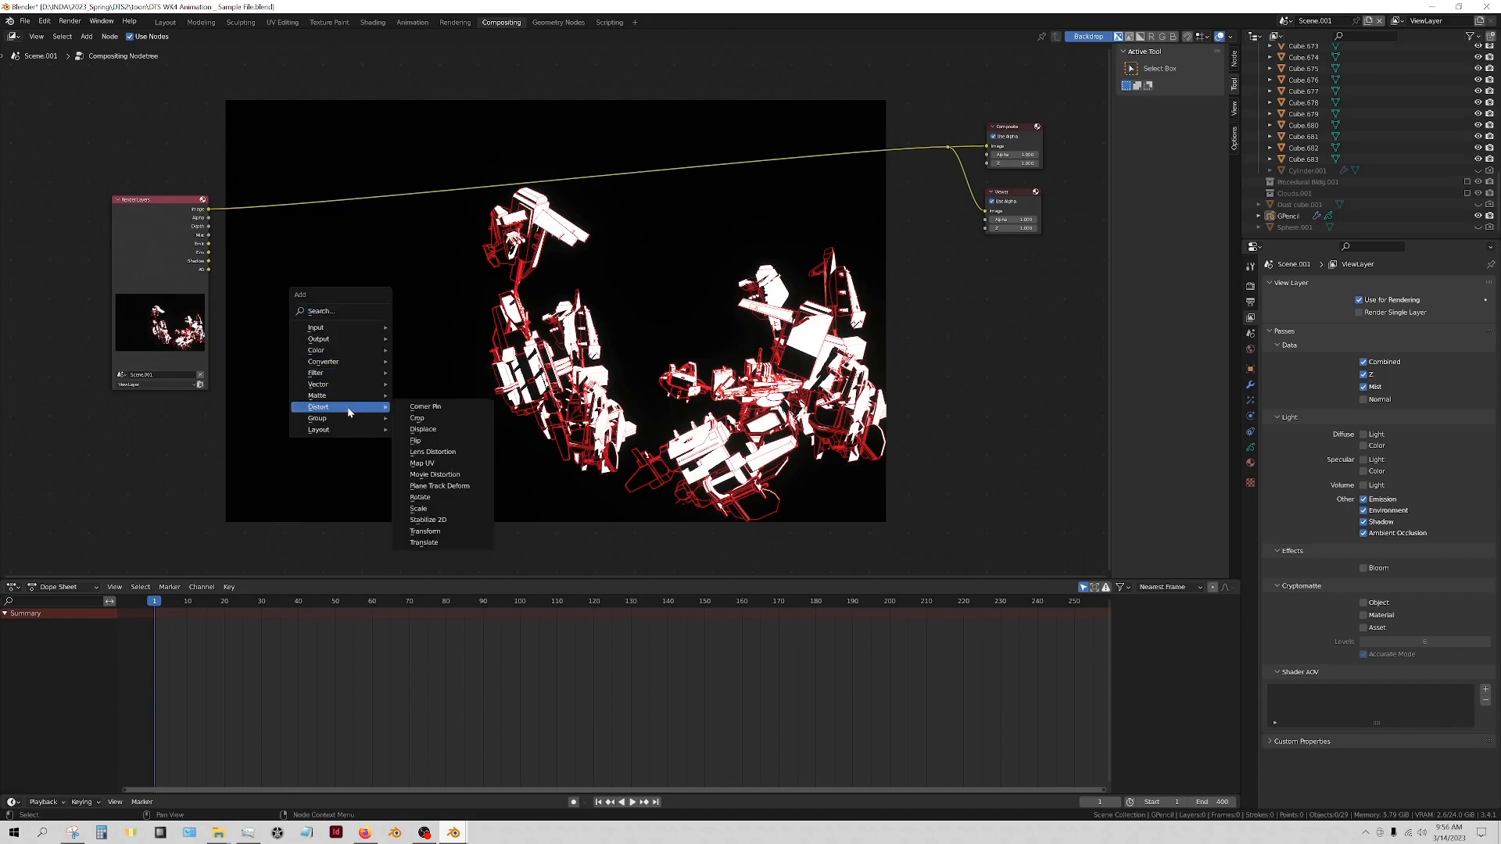
click(456, 454)
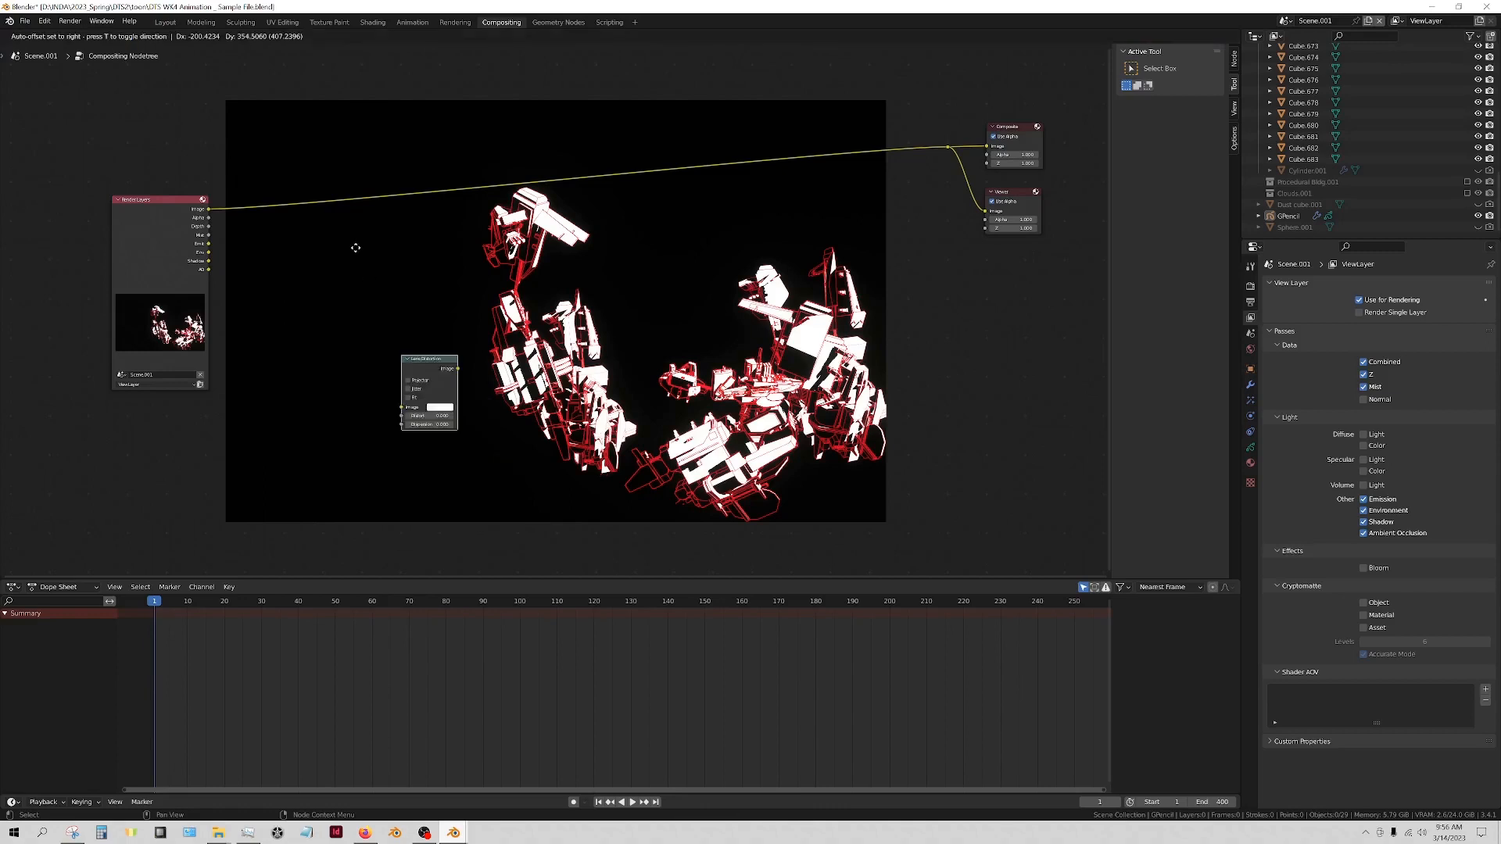
click(293, 188)
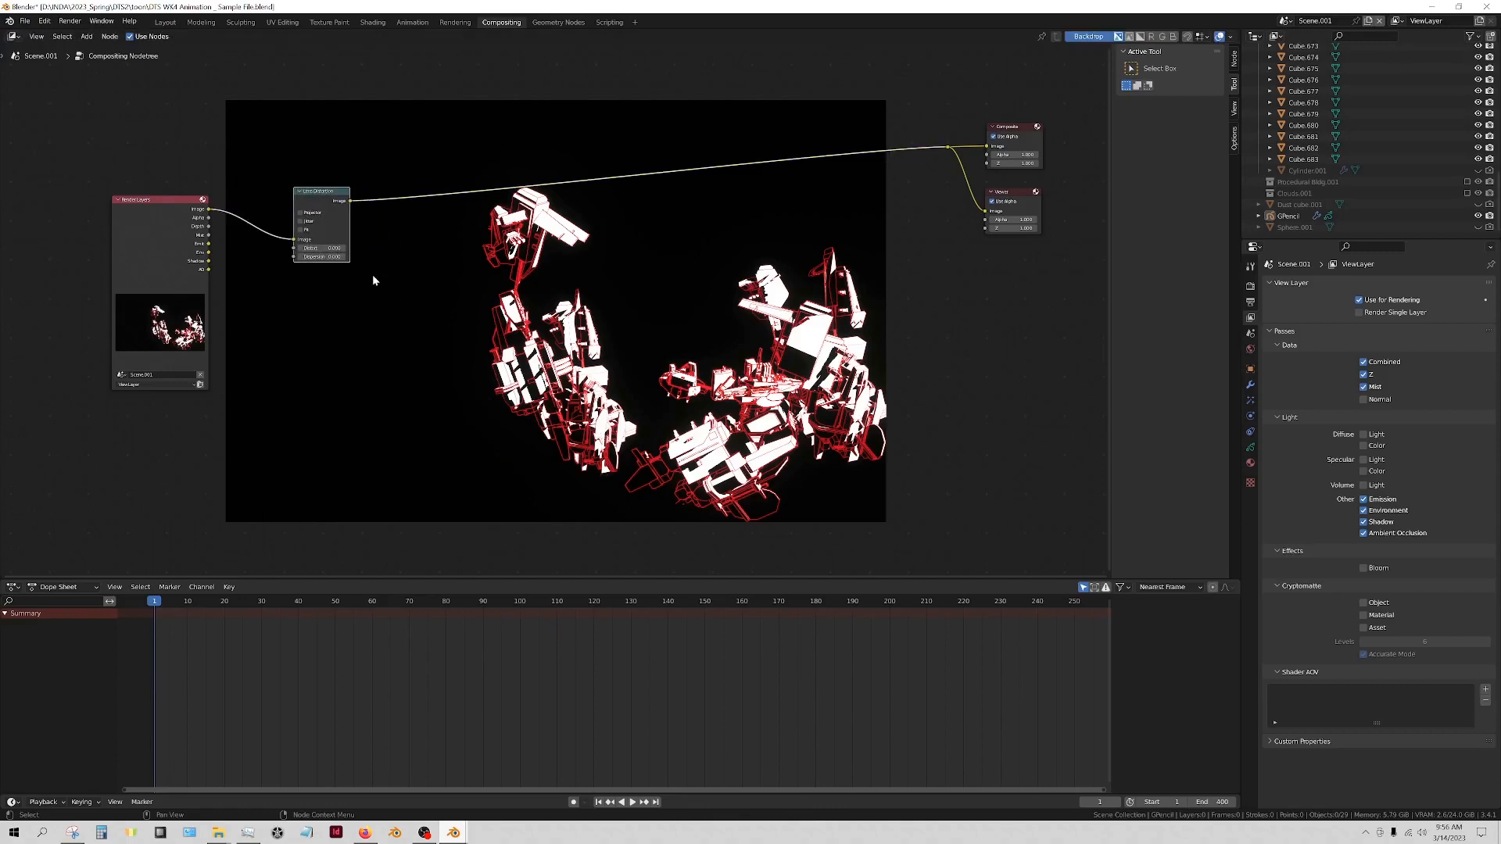
Raise the Lens Distortion node's Dispersion in several increments to test the colour-fringing effect on the backdrop
drag(304, 257, 336, 268)
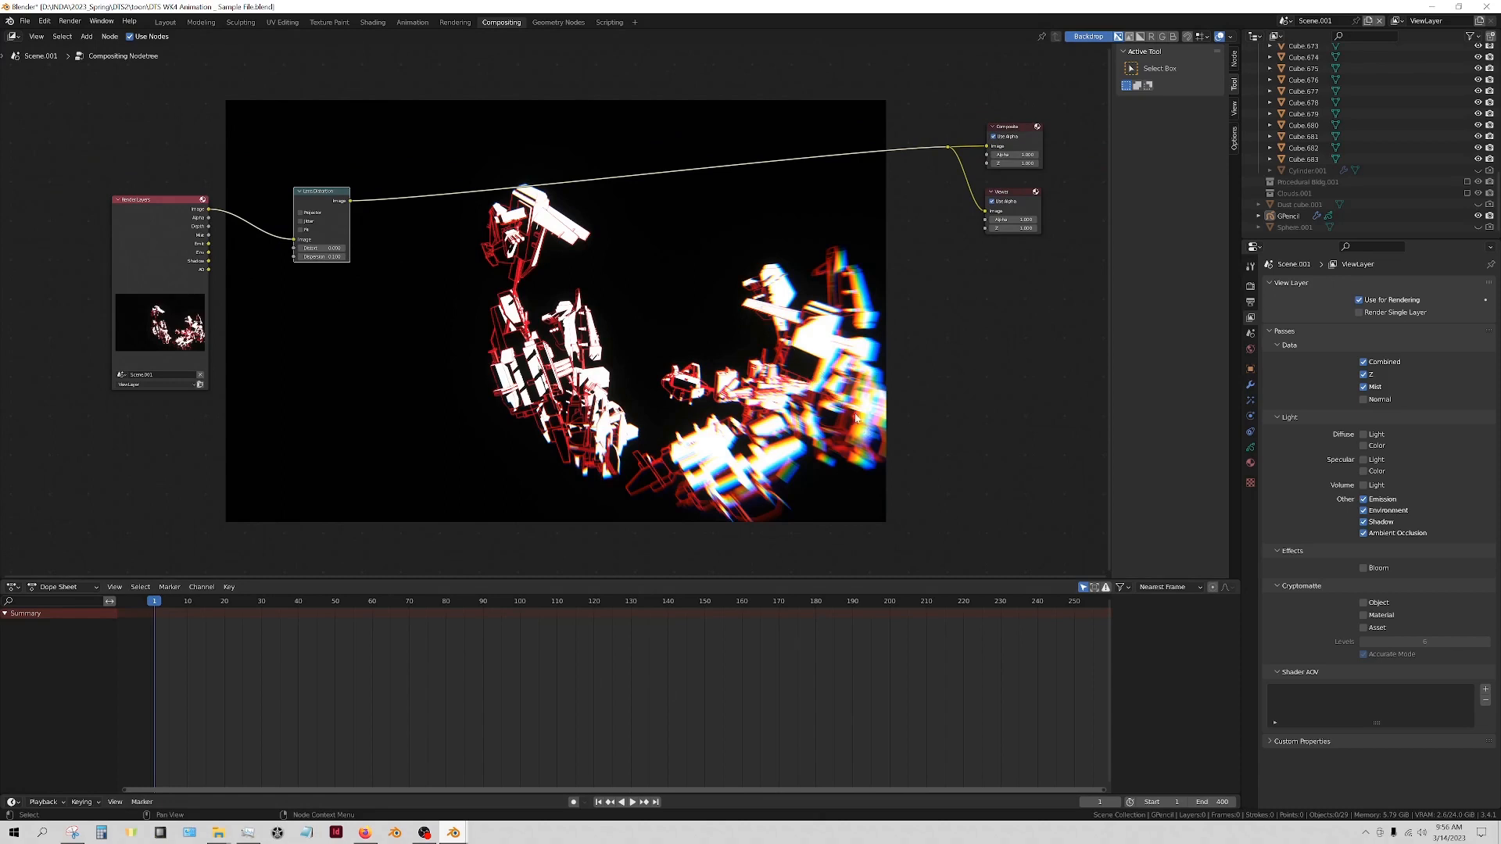
click(344, 257)
click(344, 257)
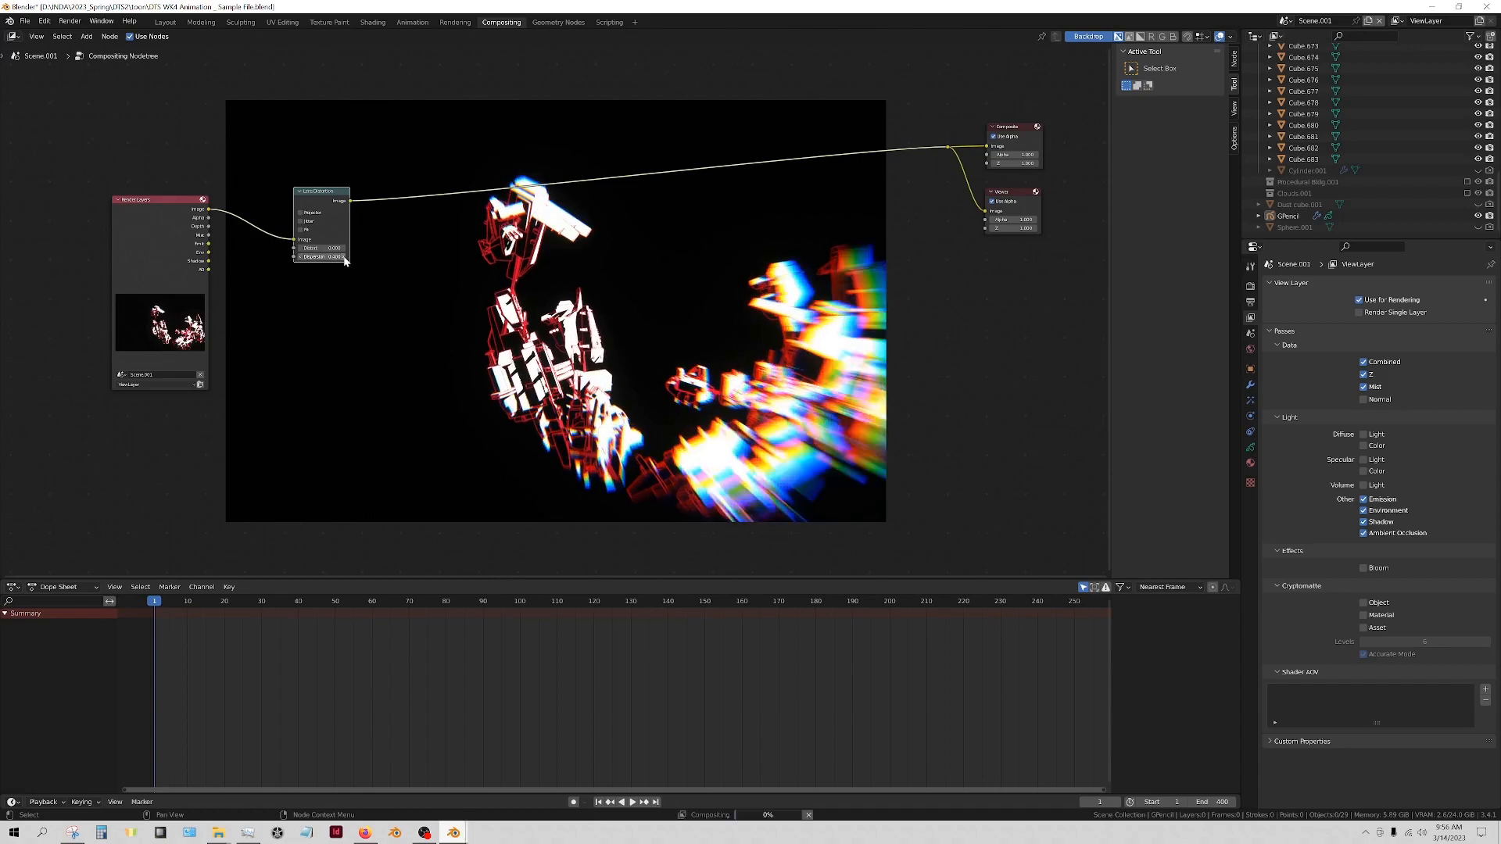
click(344, 258)
click(344, 257)
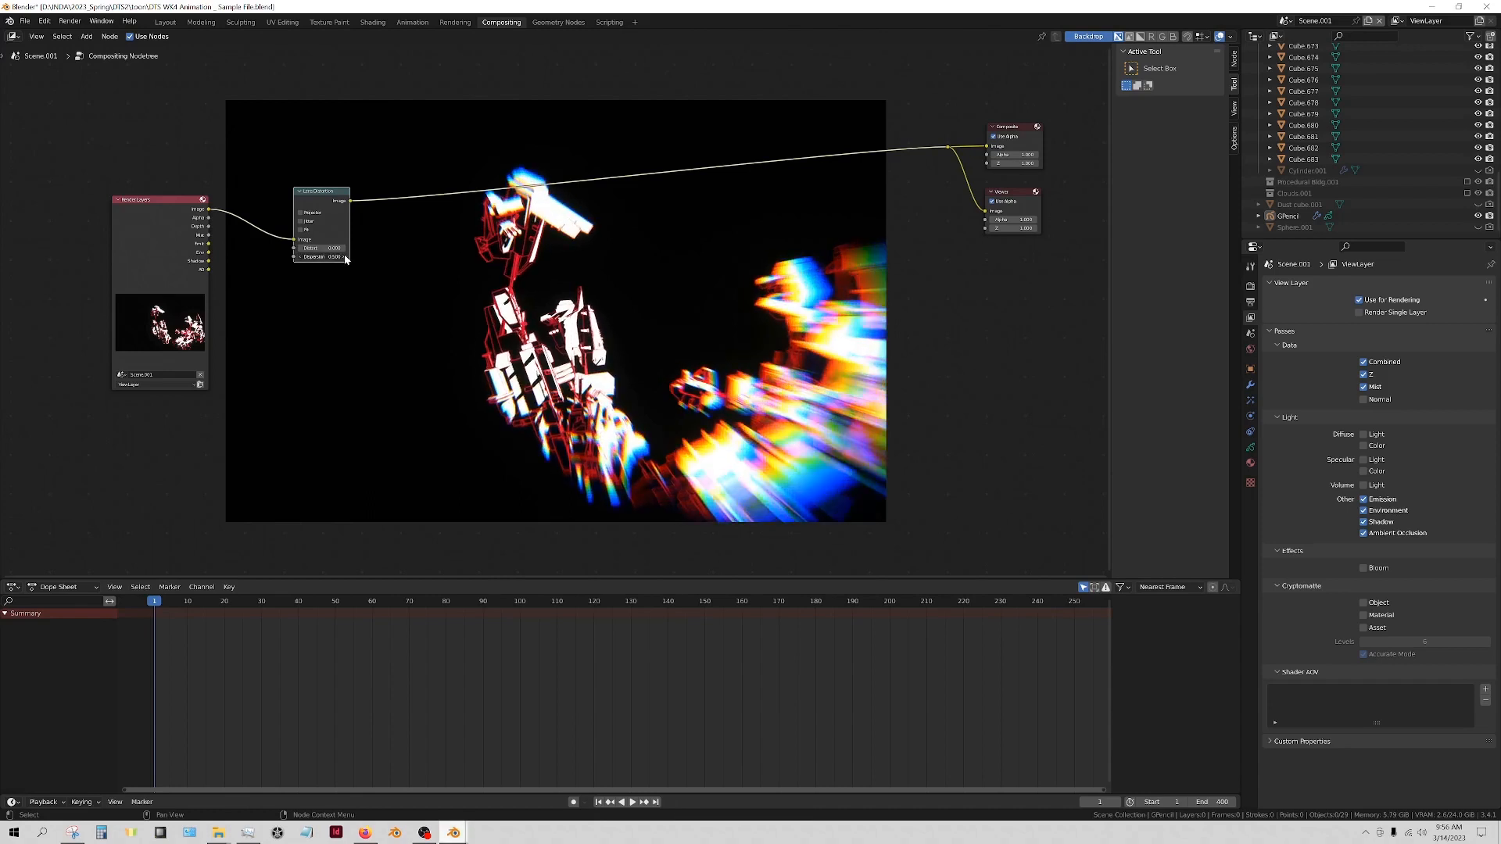
click(344, 257)
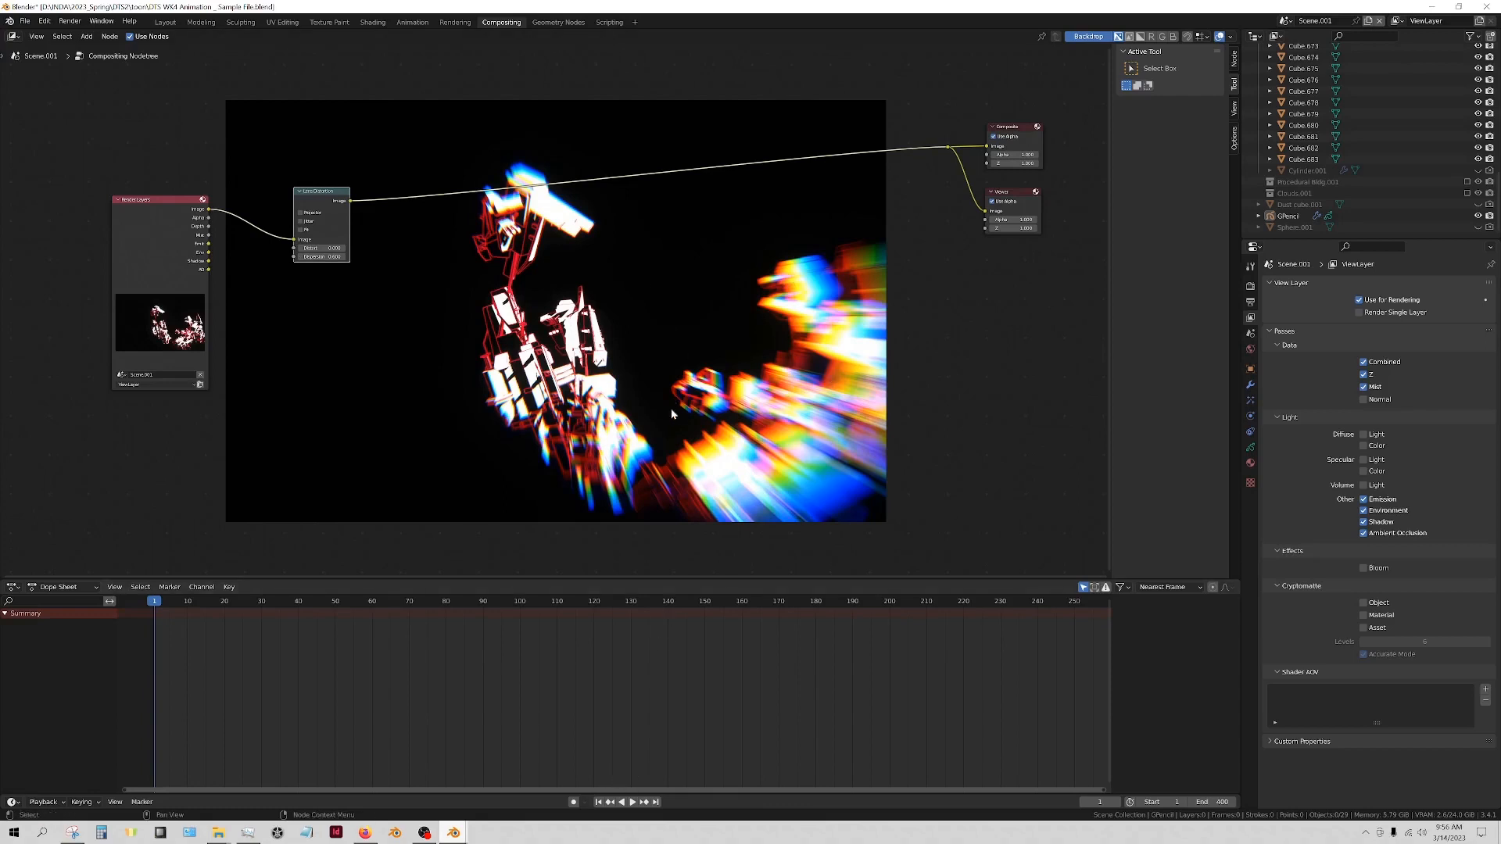
Render the current frame as an image, inspect the dispersion effect up close and put the render window away
click(70, 22)
click(86, 36)
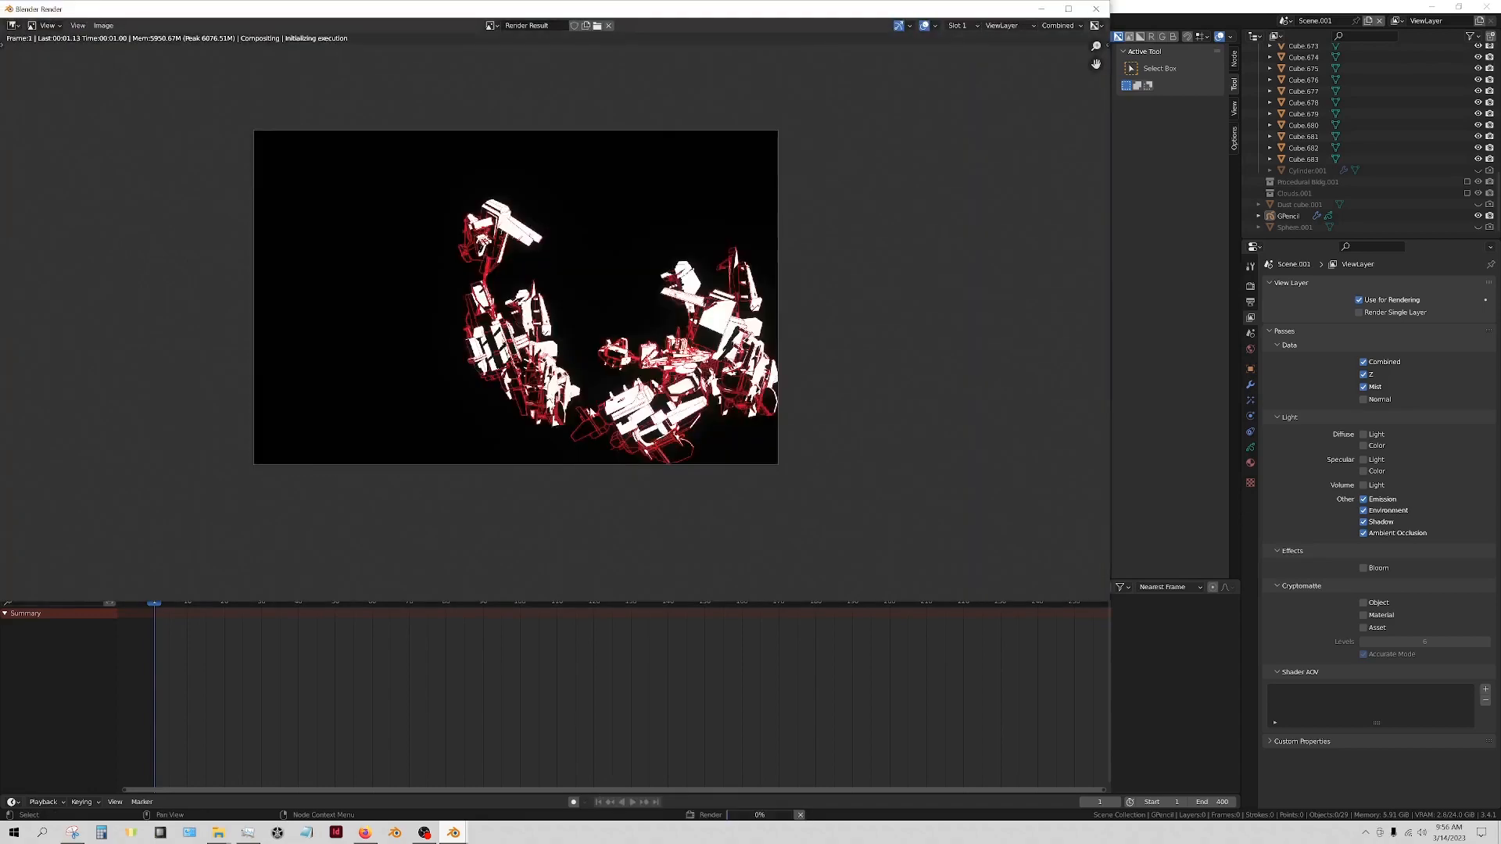
scroll(419, 153, up, 1)
scroll(726, 467, up, 1)
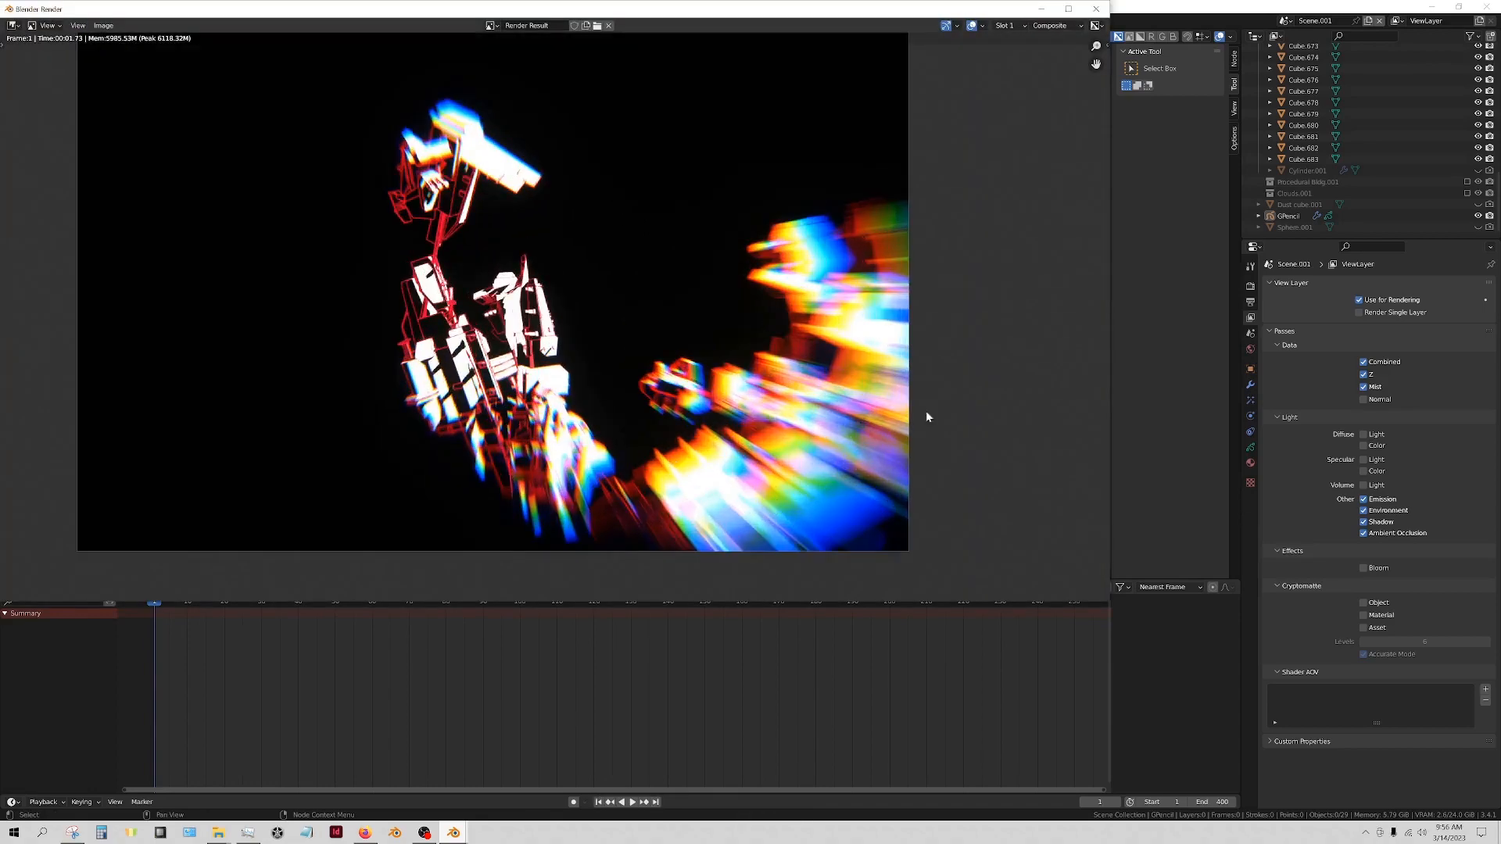
scroll(540, 192, down, 1)
drag(963, 9, 1093, 317)
click(428, 260)
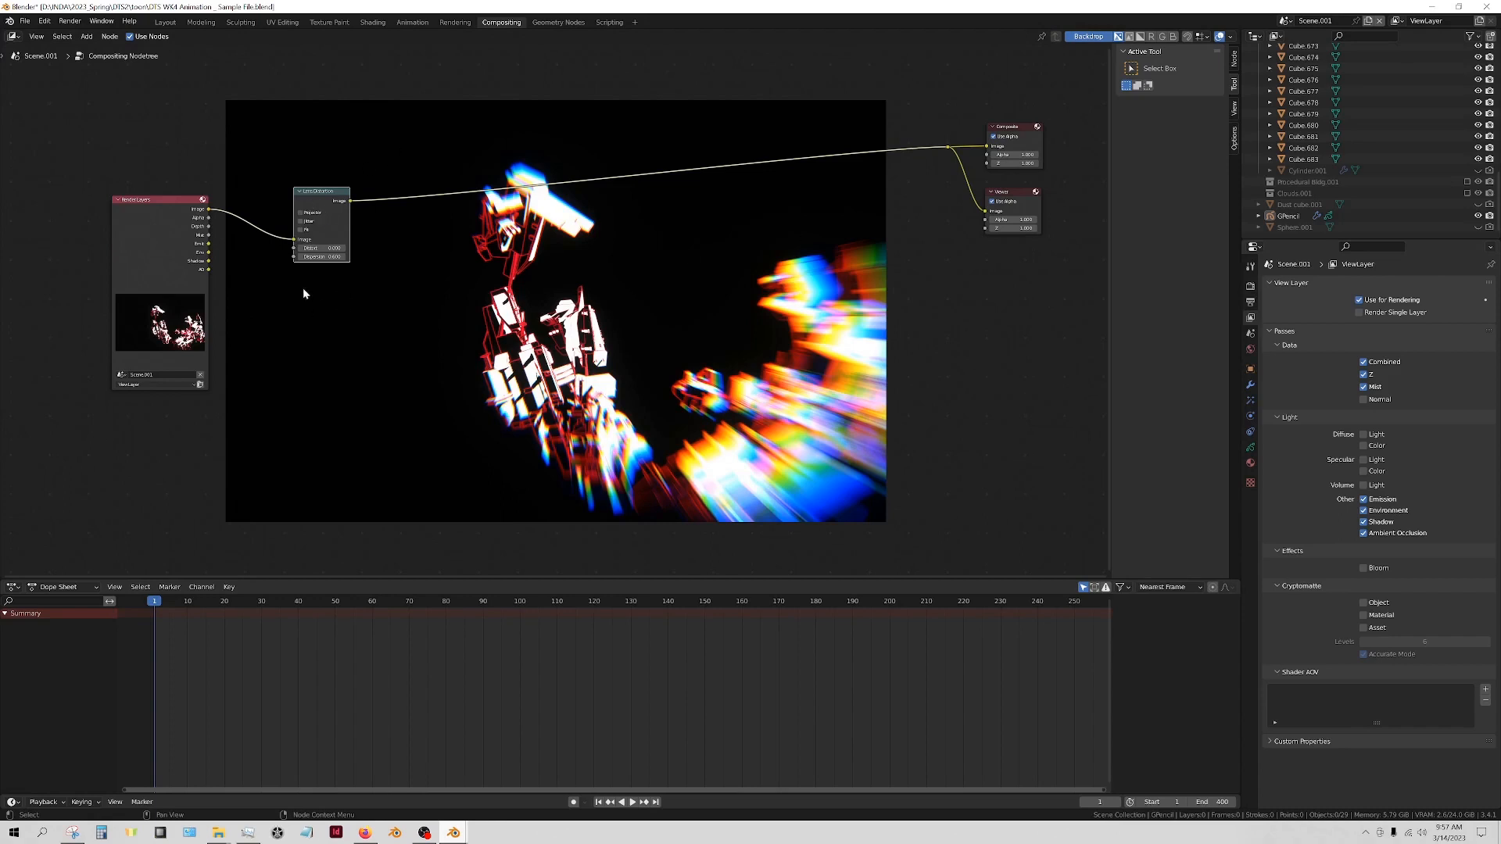
Set the Lens Distortion node's Dispersion to 0.0 and keyframe it at frame 1
click(315, 256)
text(0.0)
key(Return)
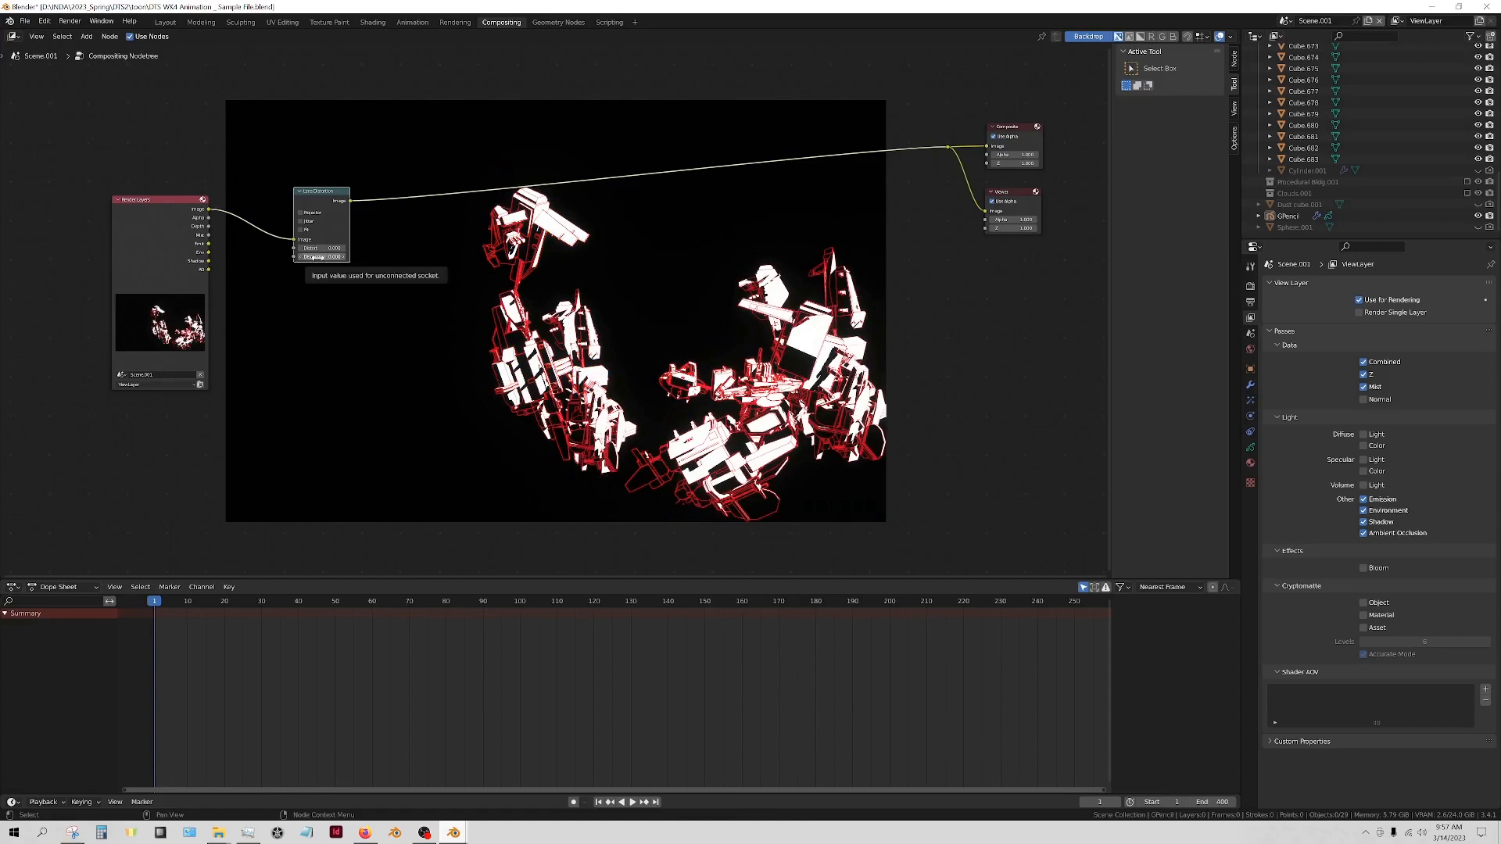
key(i)
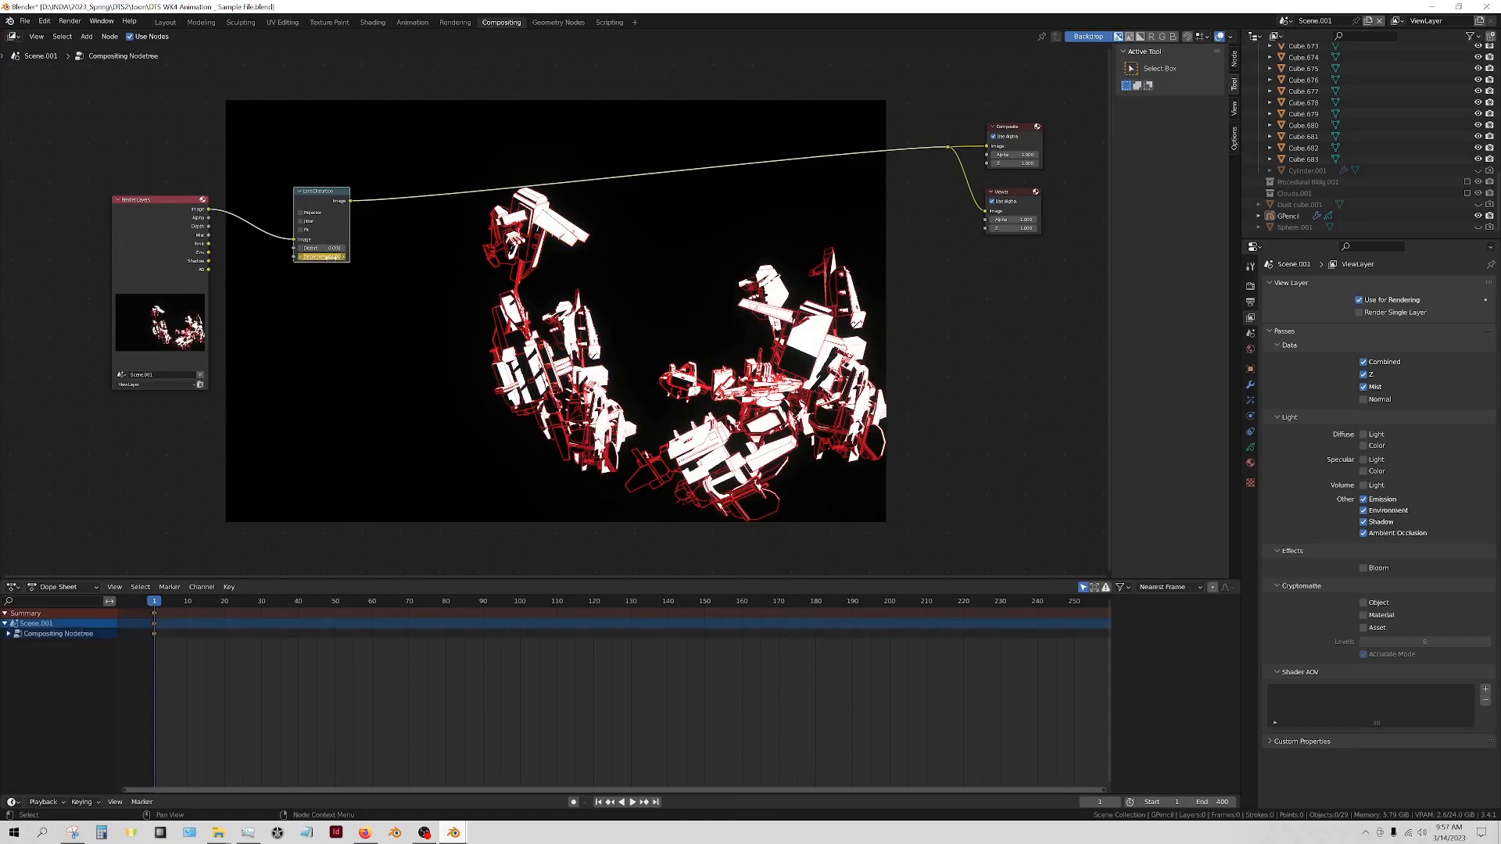
Go to the last frame, 400, raise the Lens Distortion node's Dispersion in five increments and keyframe it there
click(657, 803)
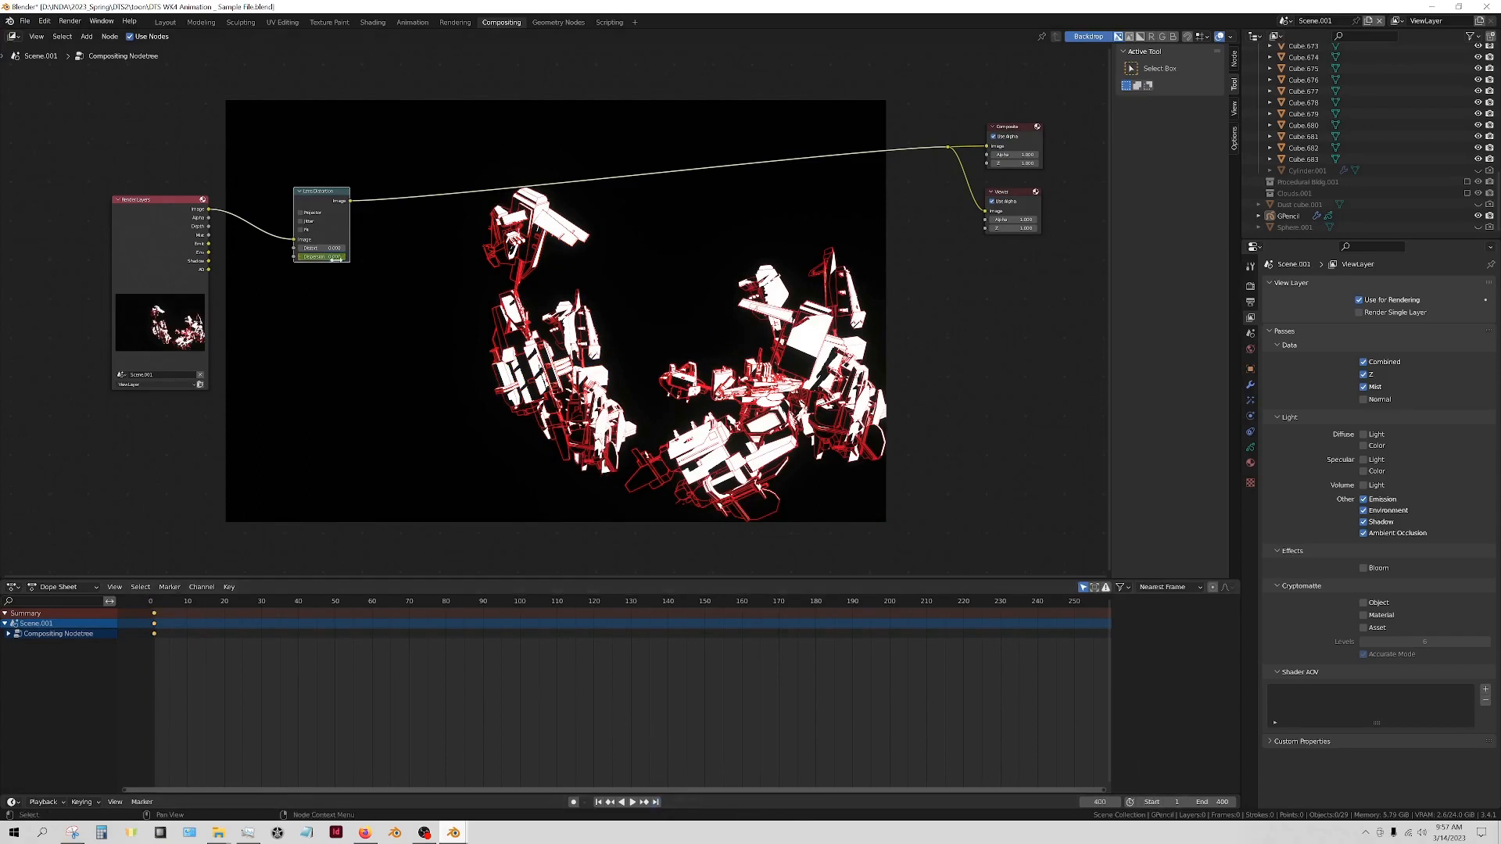
click(344, 257)
click(345, 257)
click(345, 256)
click(345, 257)
click(345, 257)
key(i)
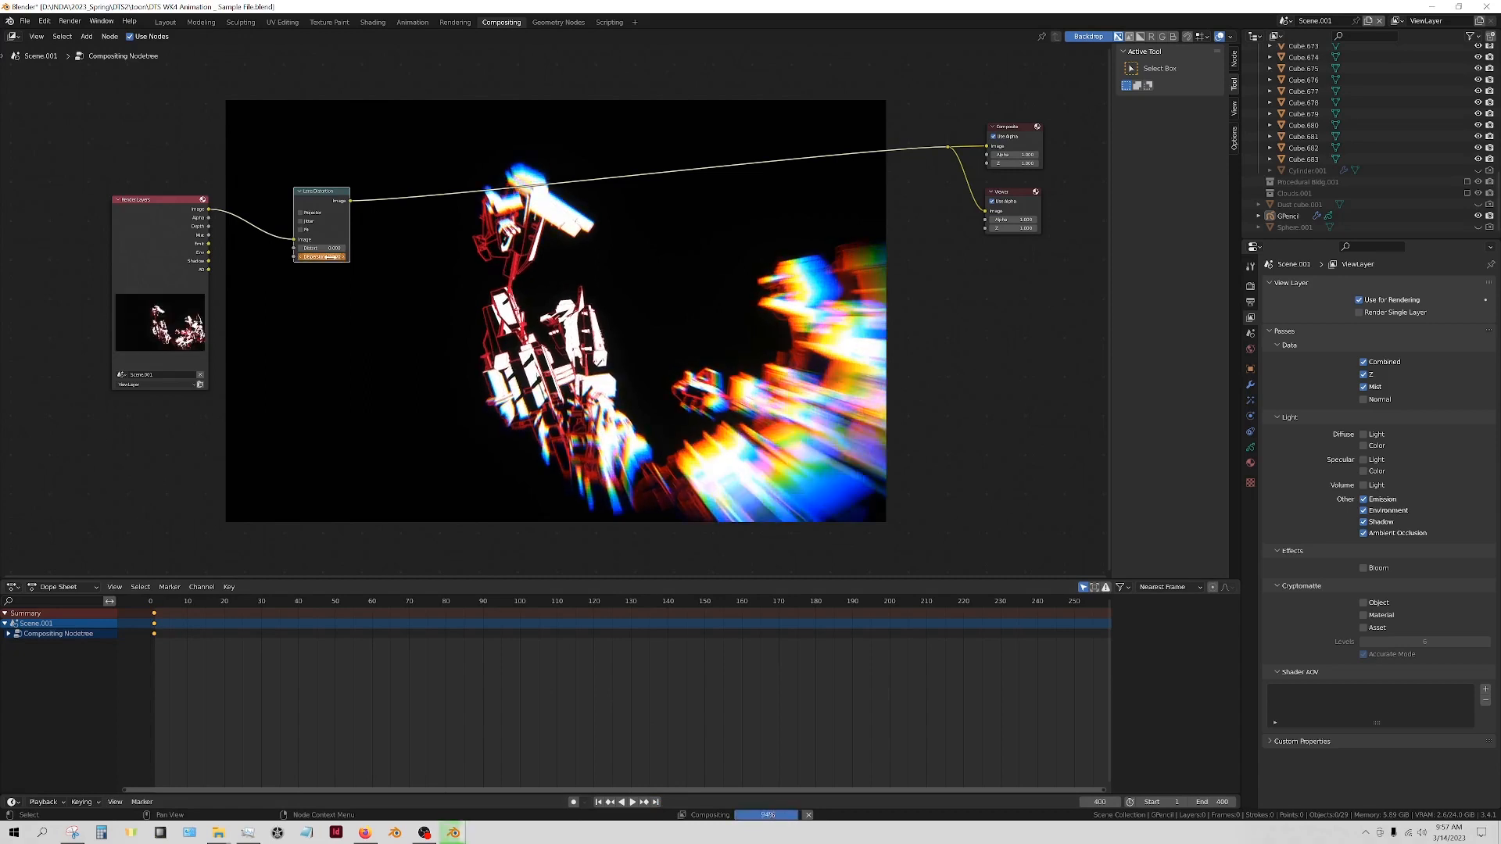
Scrub through the timeline from frame 1 to preview the animated dispersion, and return to the first frame
click(599, 803)
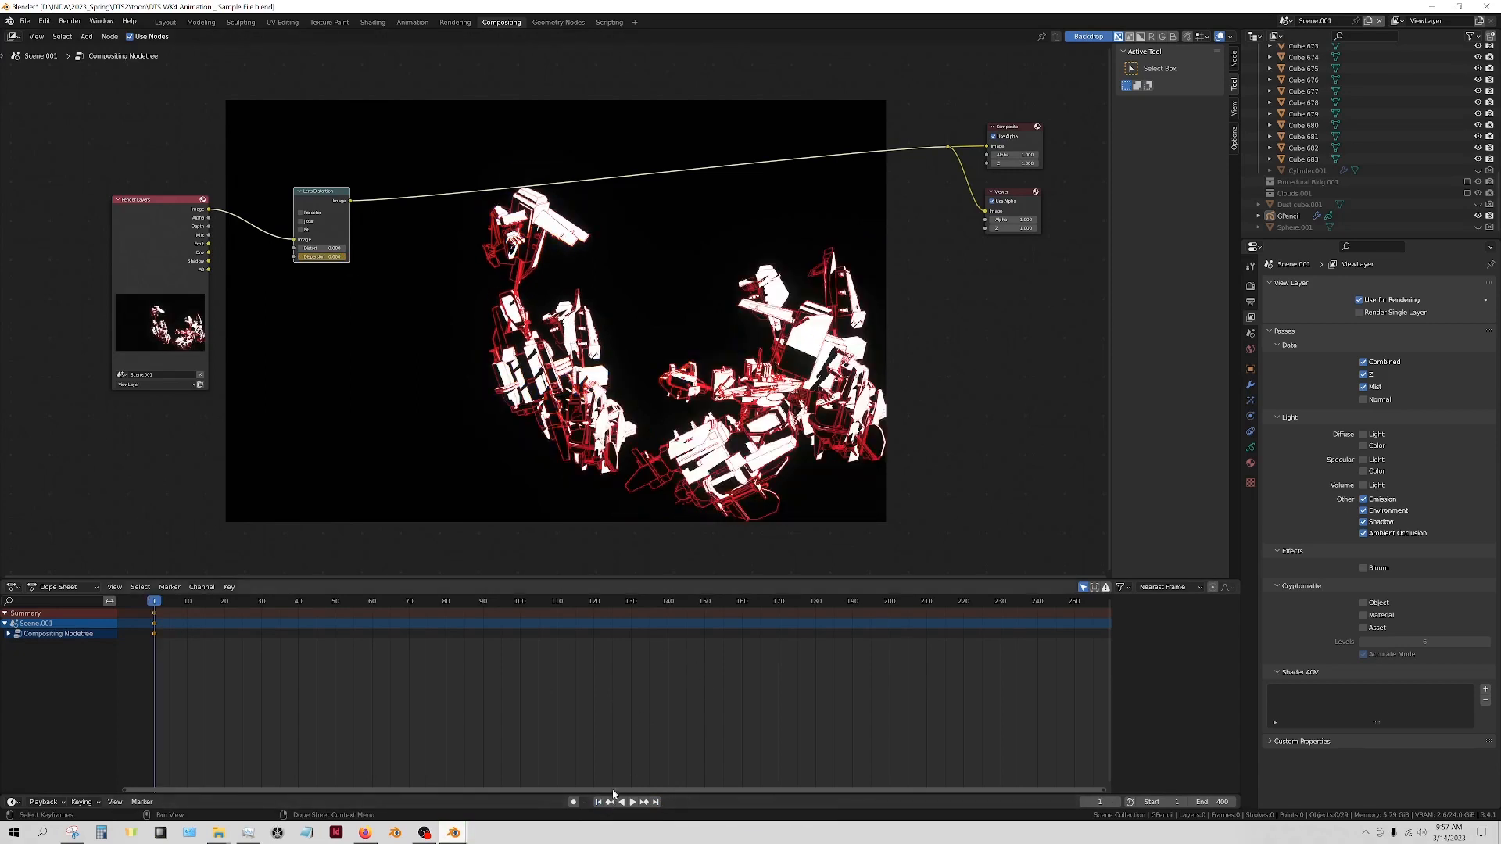
drag(510, 601, 920, 602)
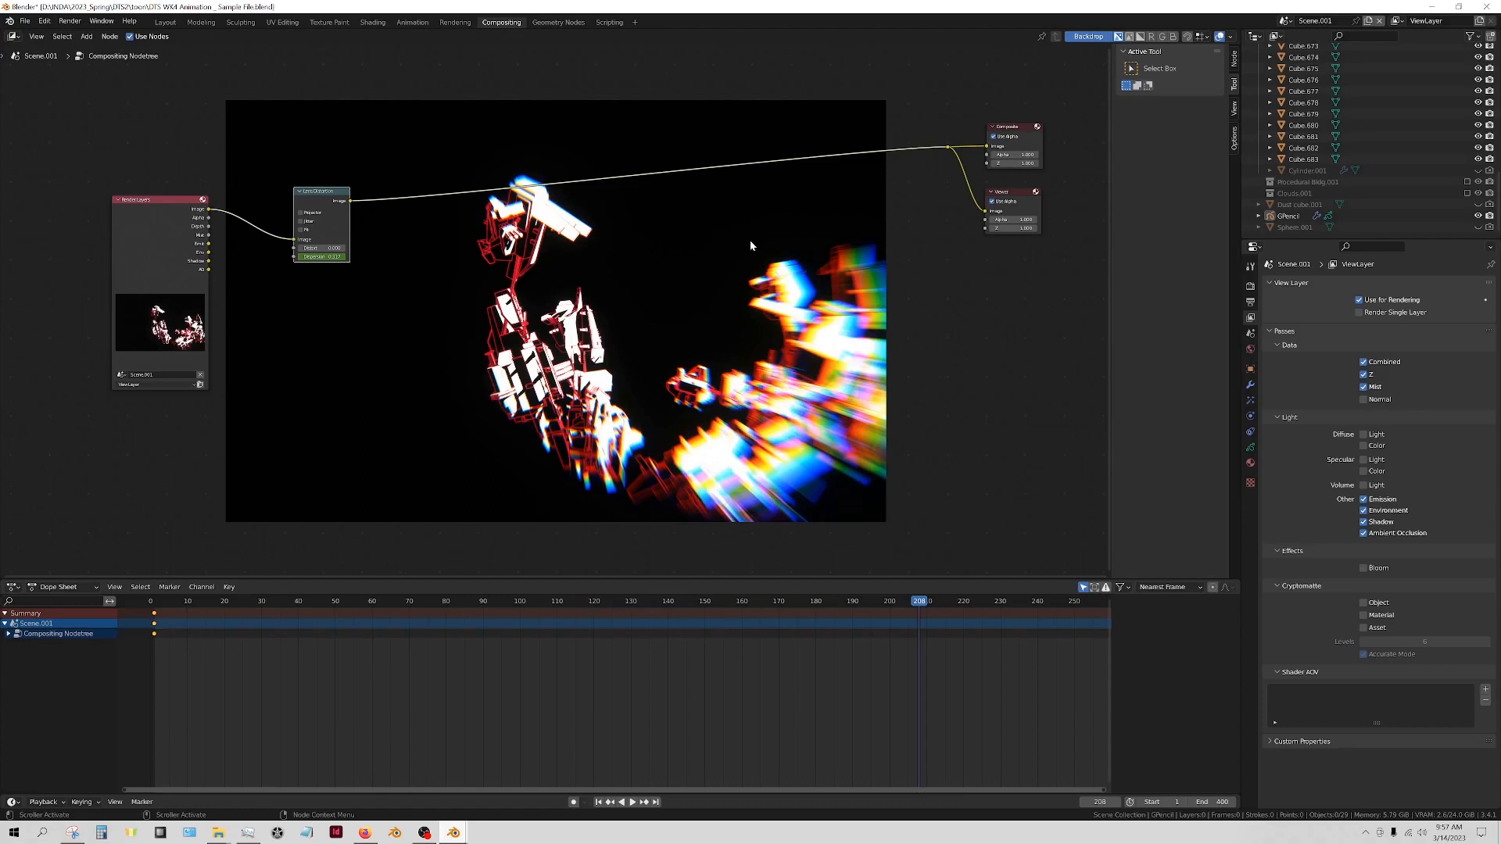
click(1045, 603)
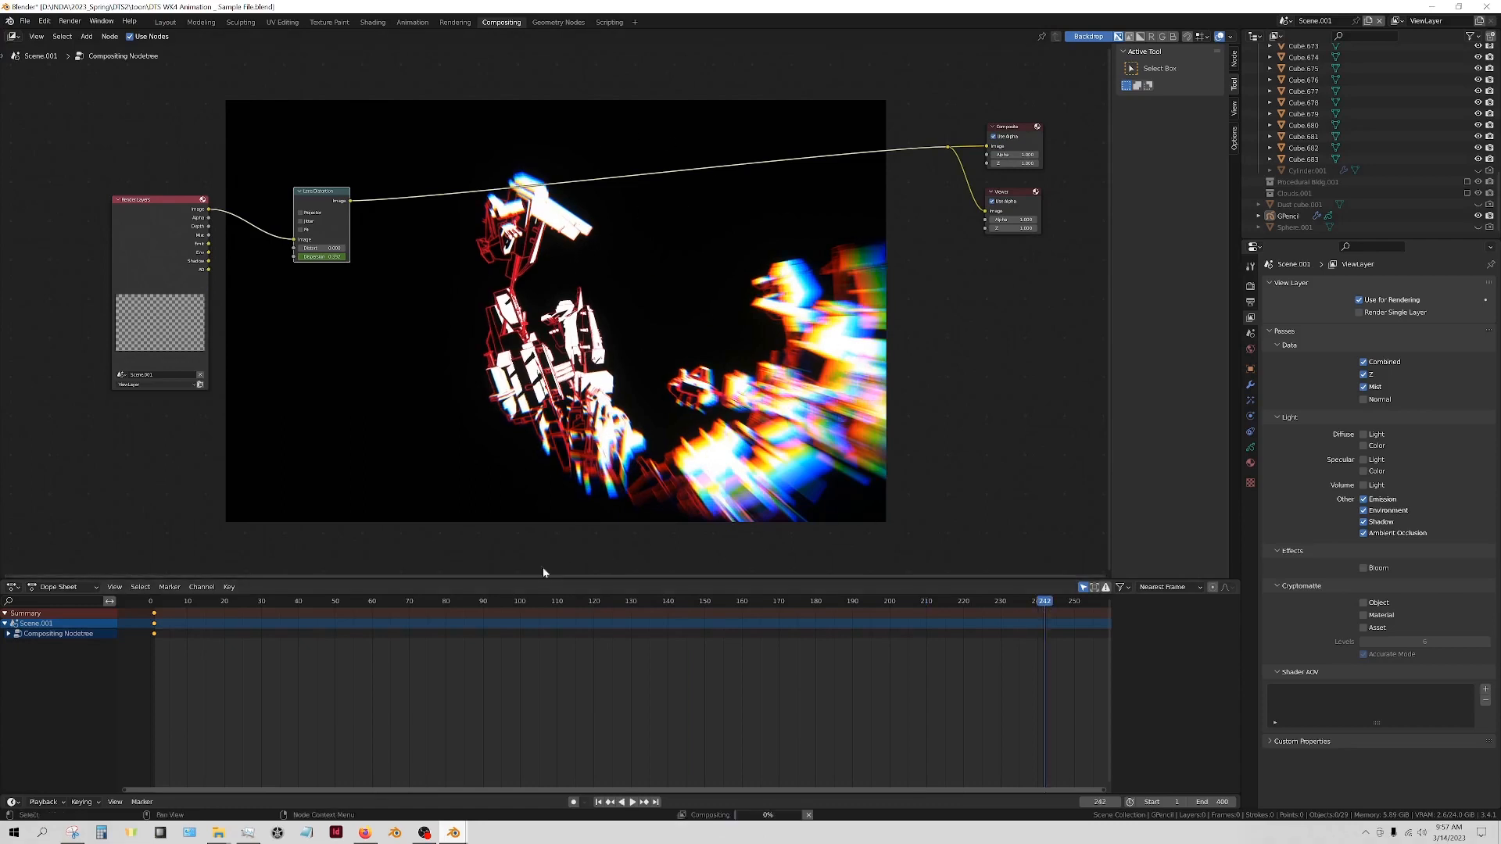
drag(400, 602, 350, 606)
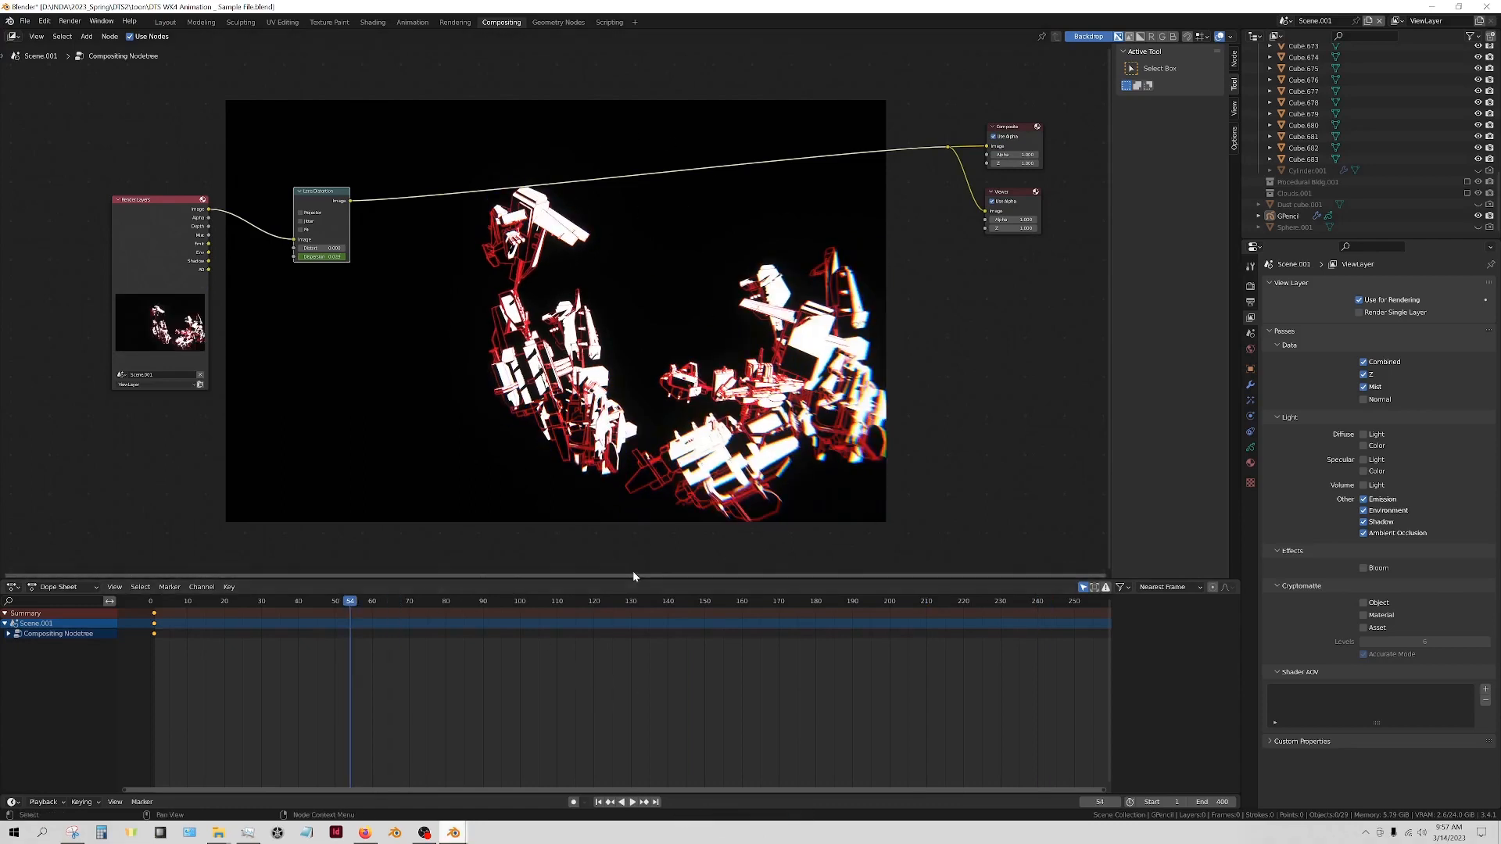
click(651, 604)
drag(651, 604, 939, 603)
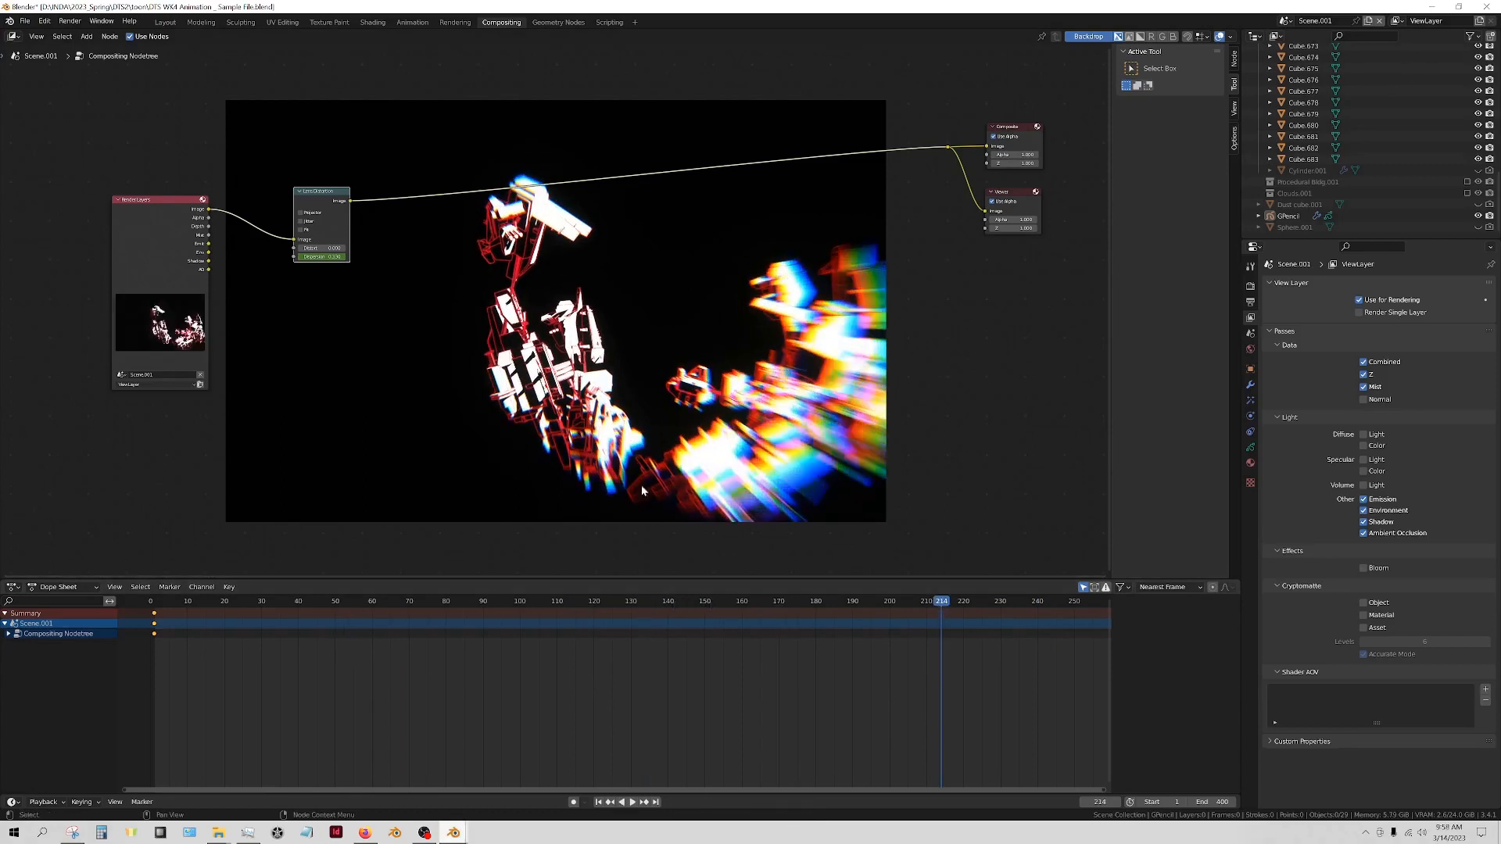
key(shift+Left)
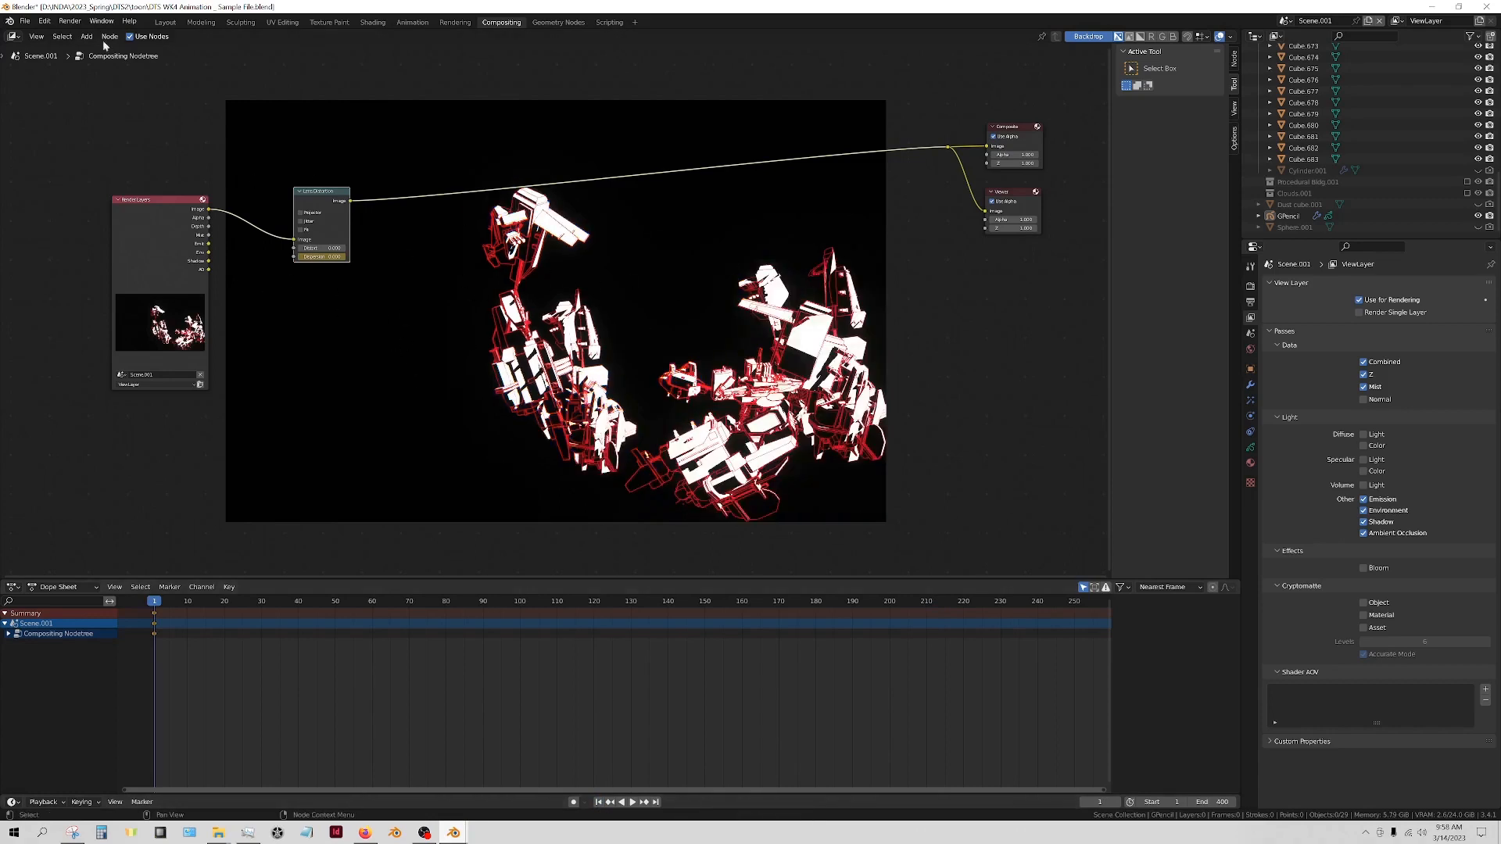
Look up the image render command, play the animation briefly and scrub forward to frame 238
click(76, 21)
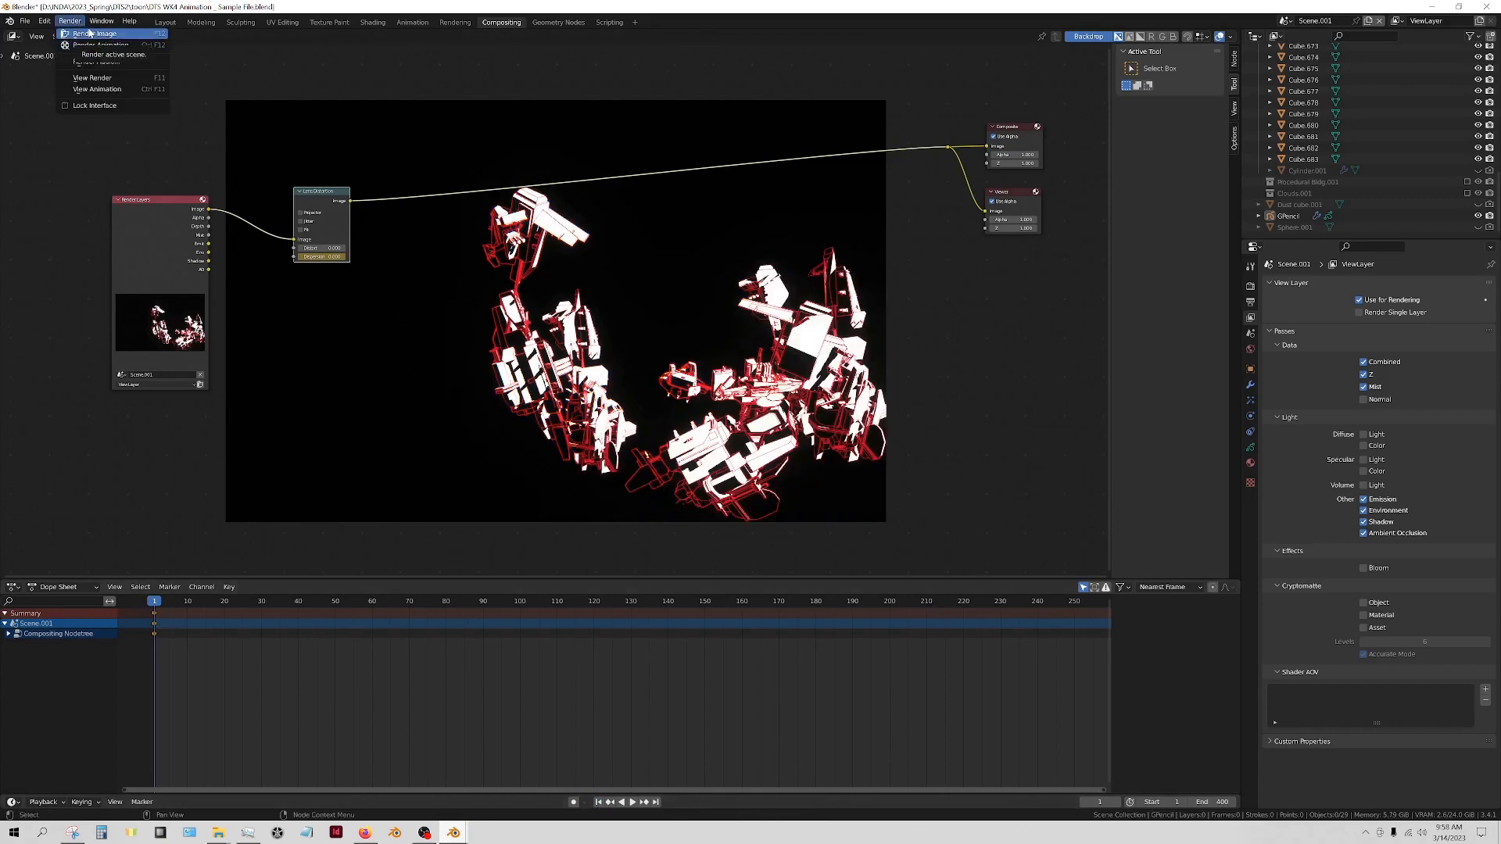
click(90, 32)
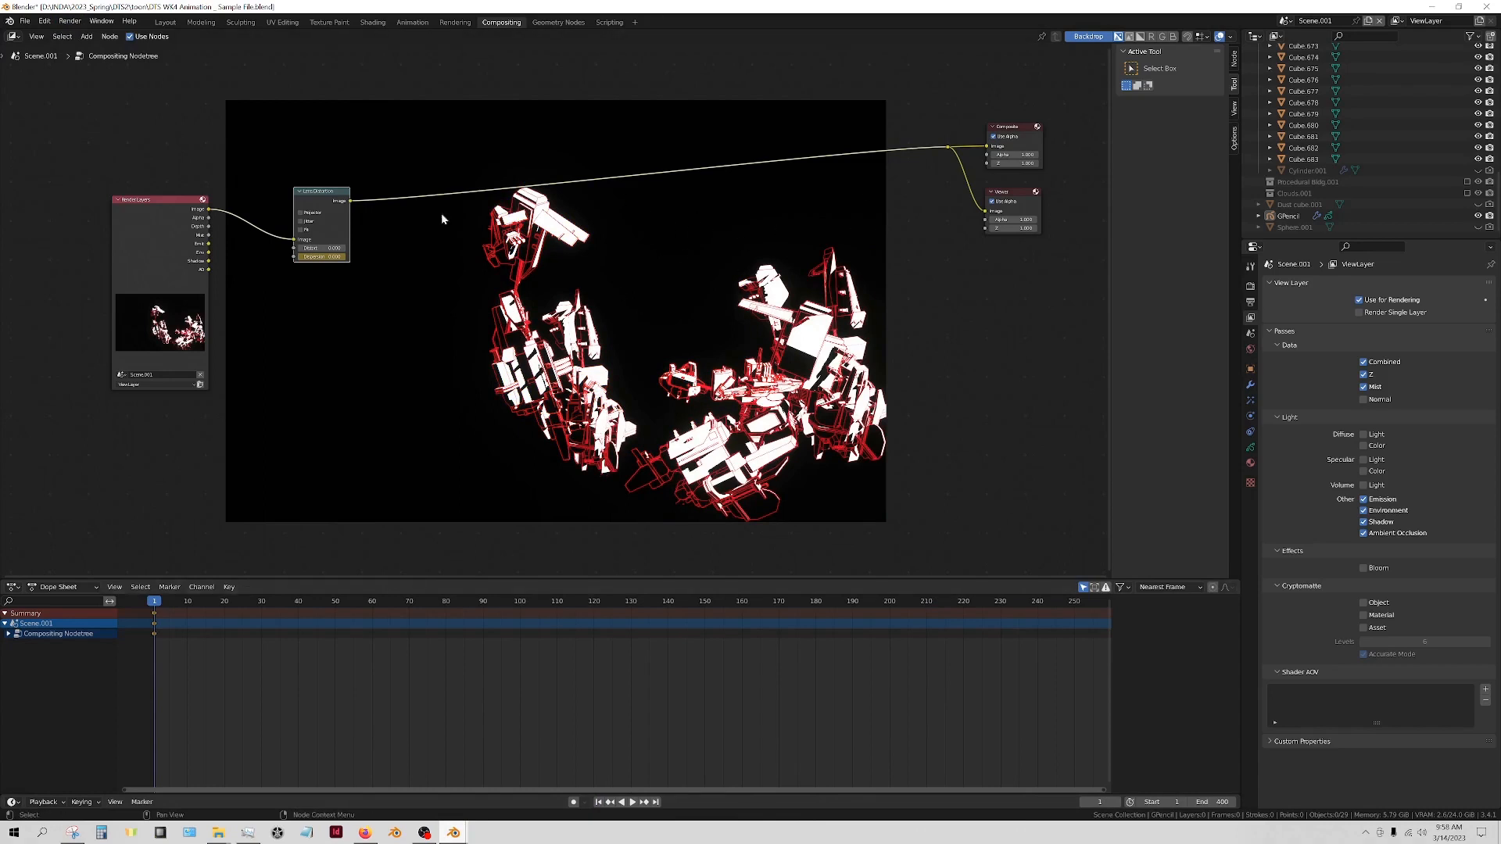
key(space)
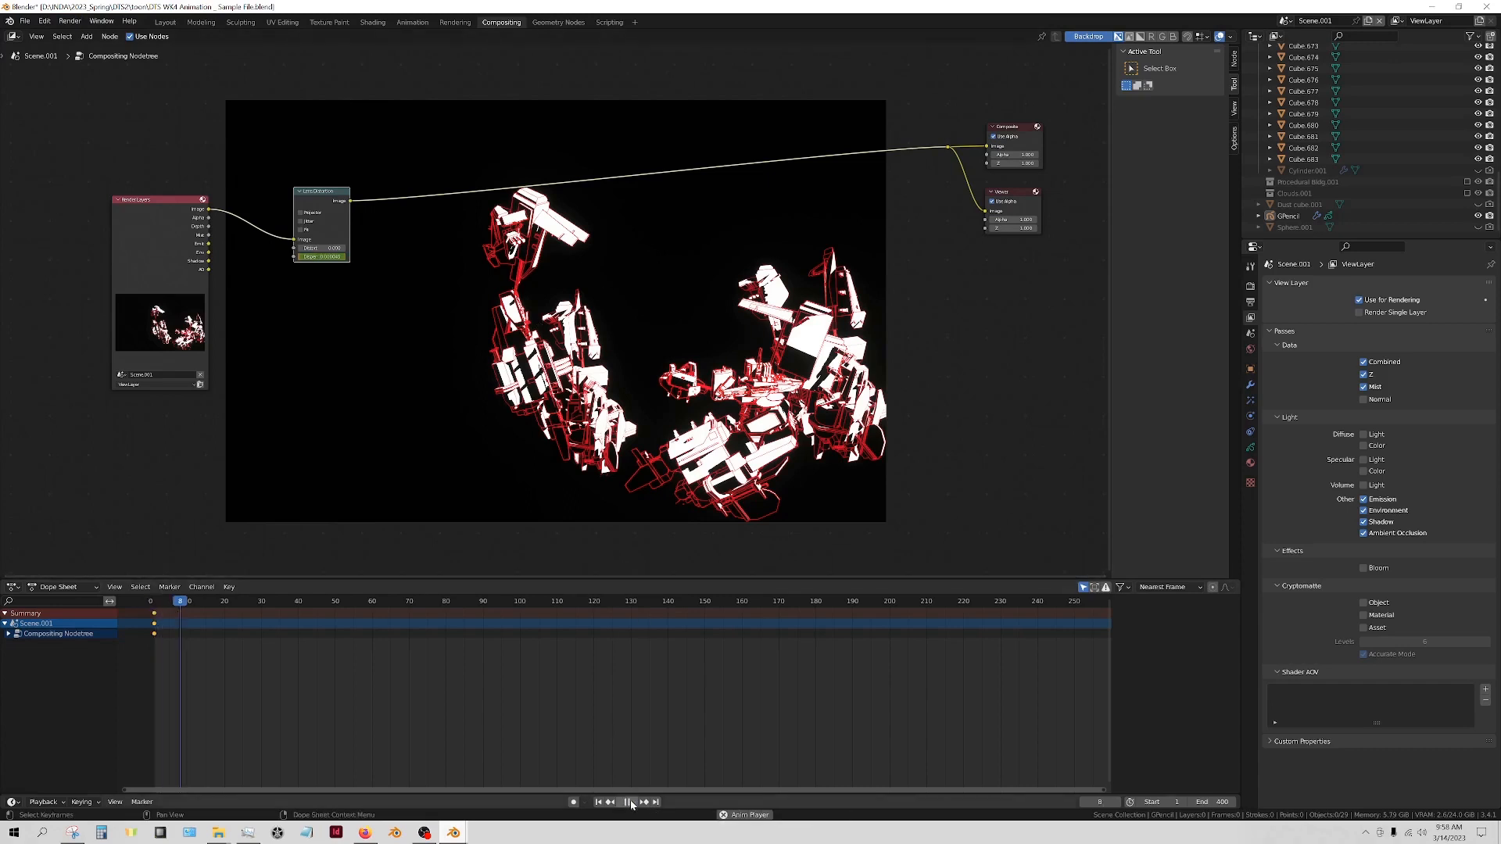
drag(742, 603, 1030, 601)
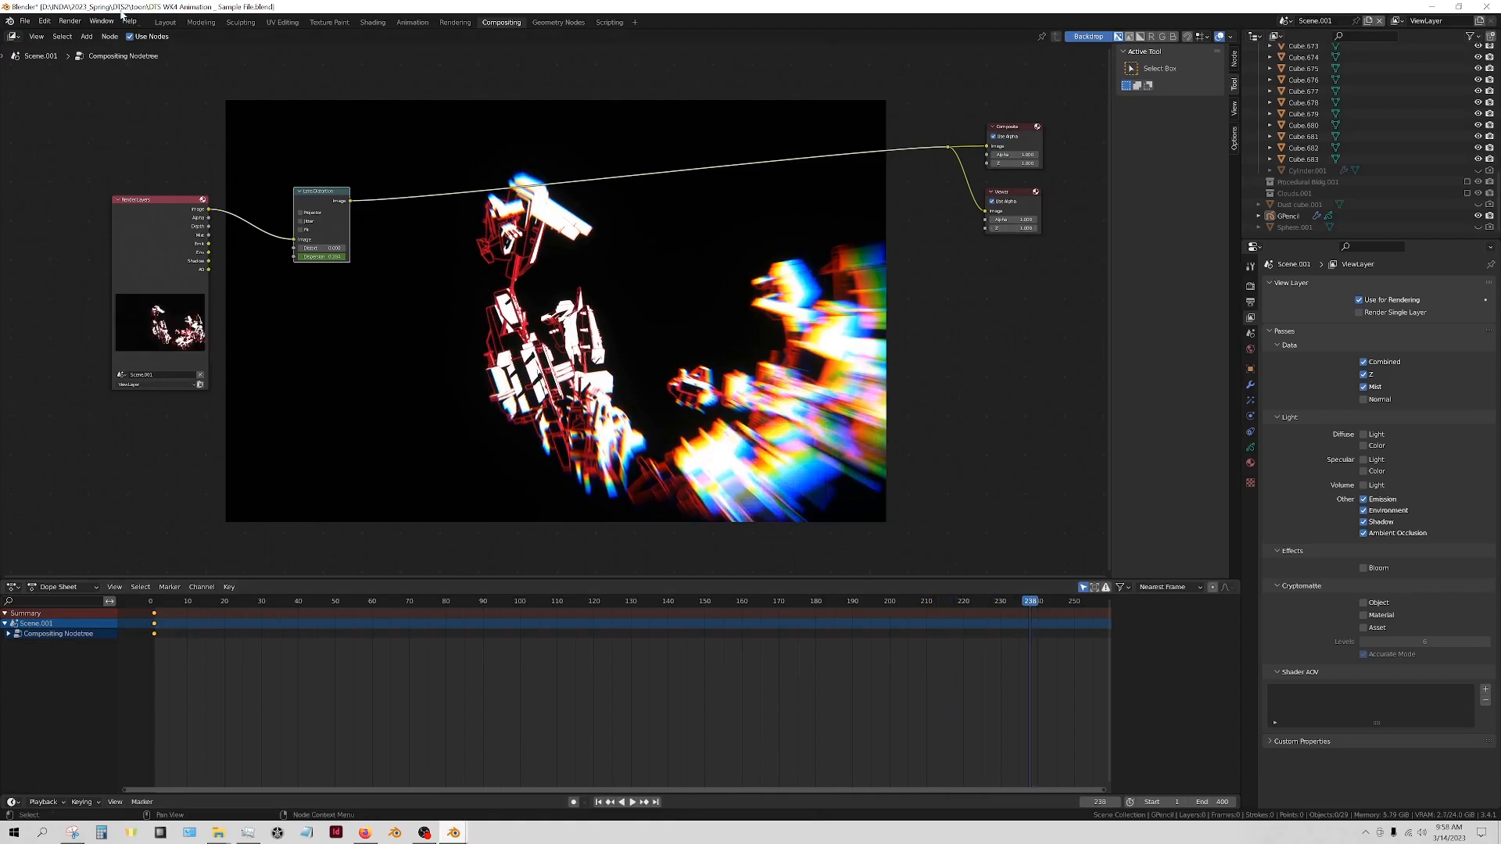
Switch to the Layout workspace, show the Output properties and browse the toon folder for the output path without choosing a new one
click(165, 22)
click(1231, 354)
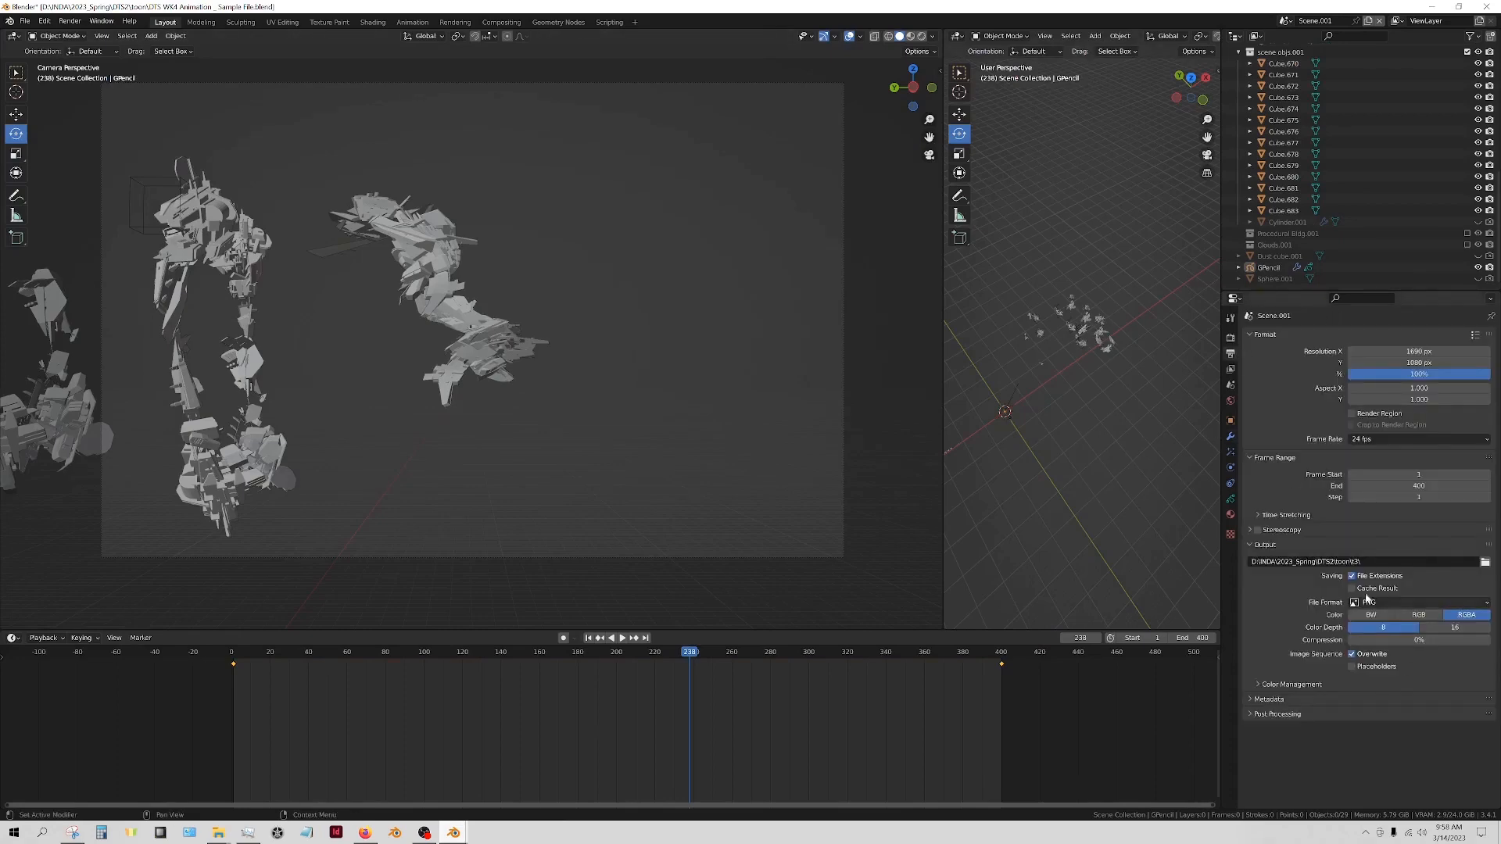
click(1485, 561)
click(621, 252)
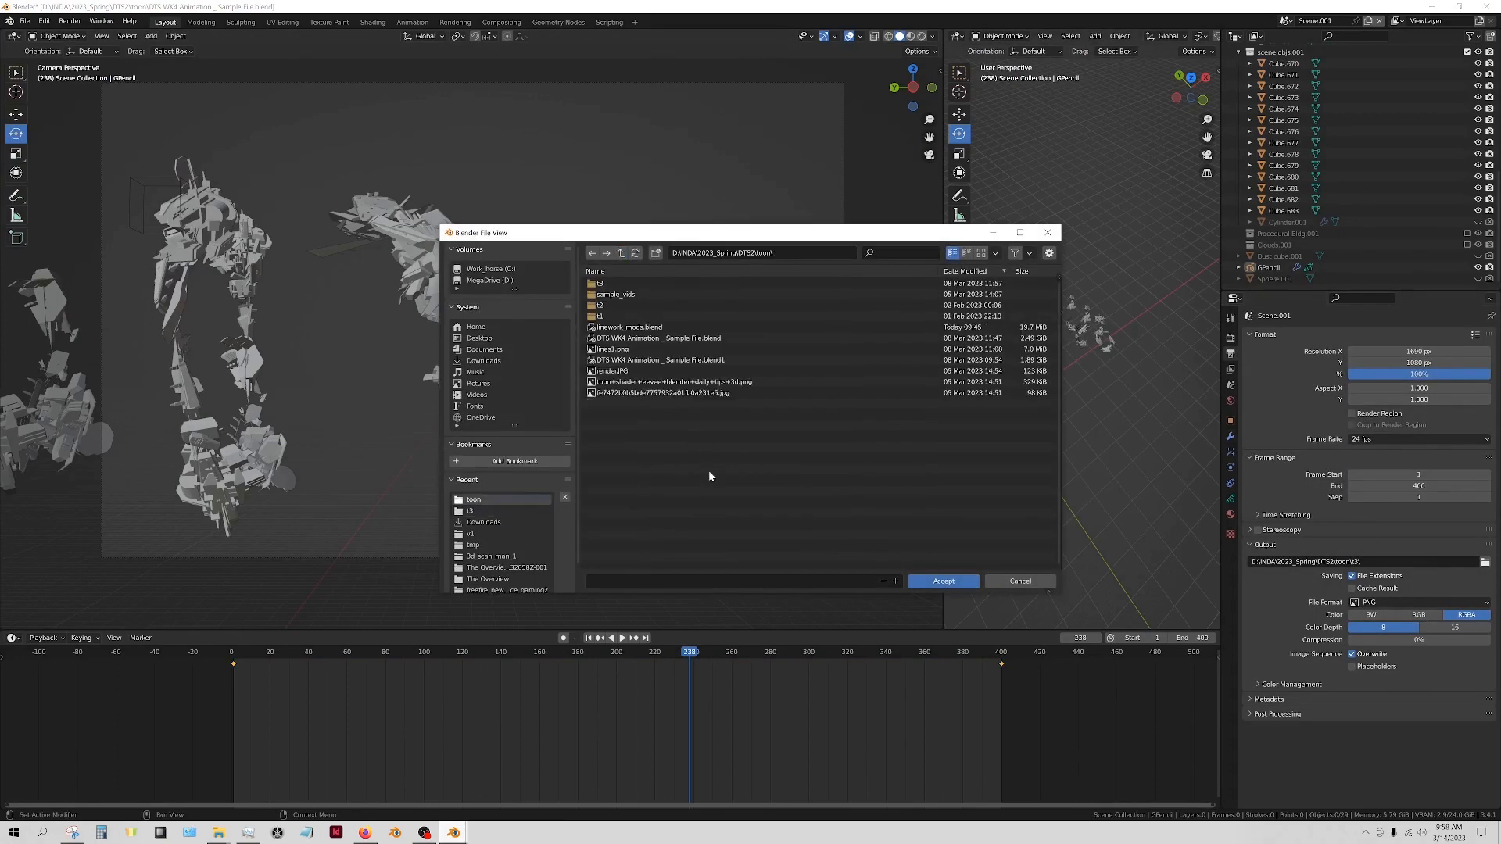
click(1042, 582)
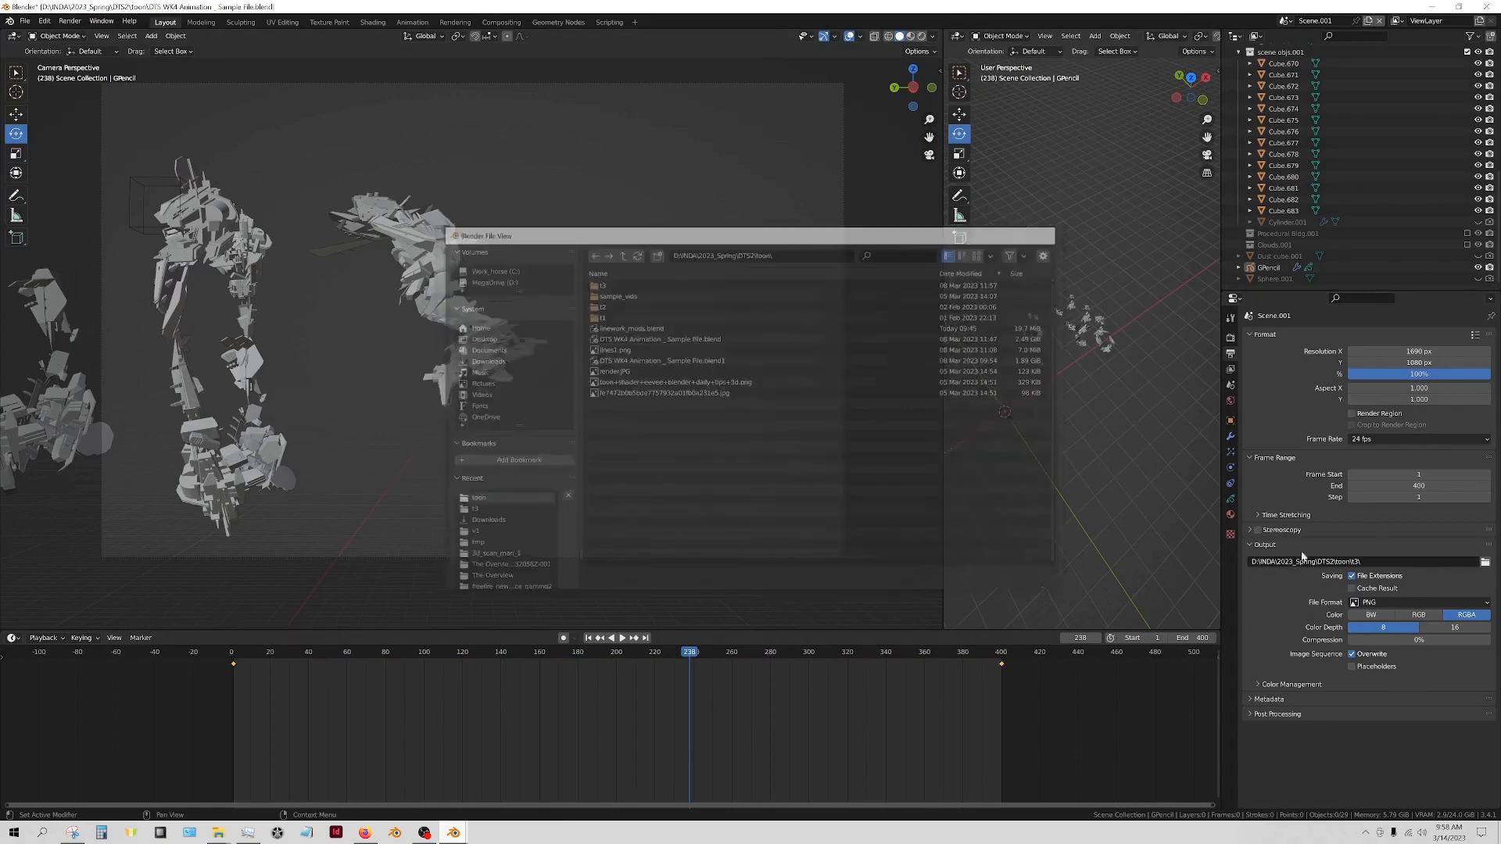
Play the third rendered video in the t3 output folder, pause it near the end and minimize the player and folder windows
double_click(1019, 134)
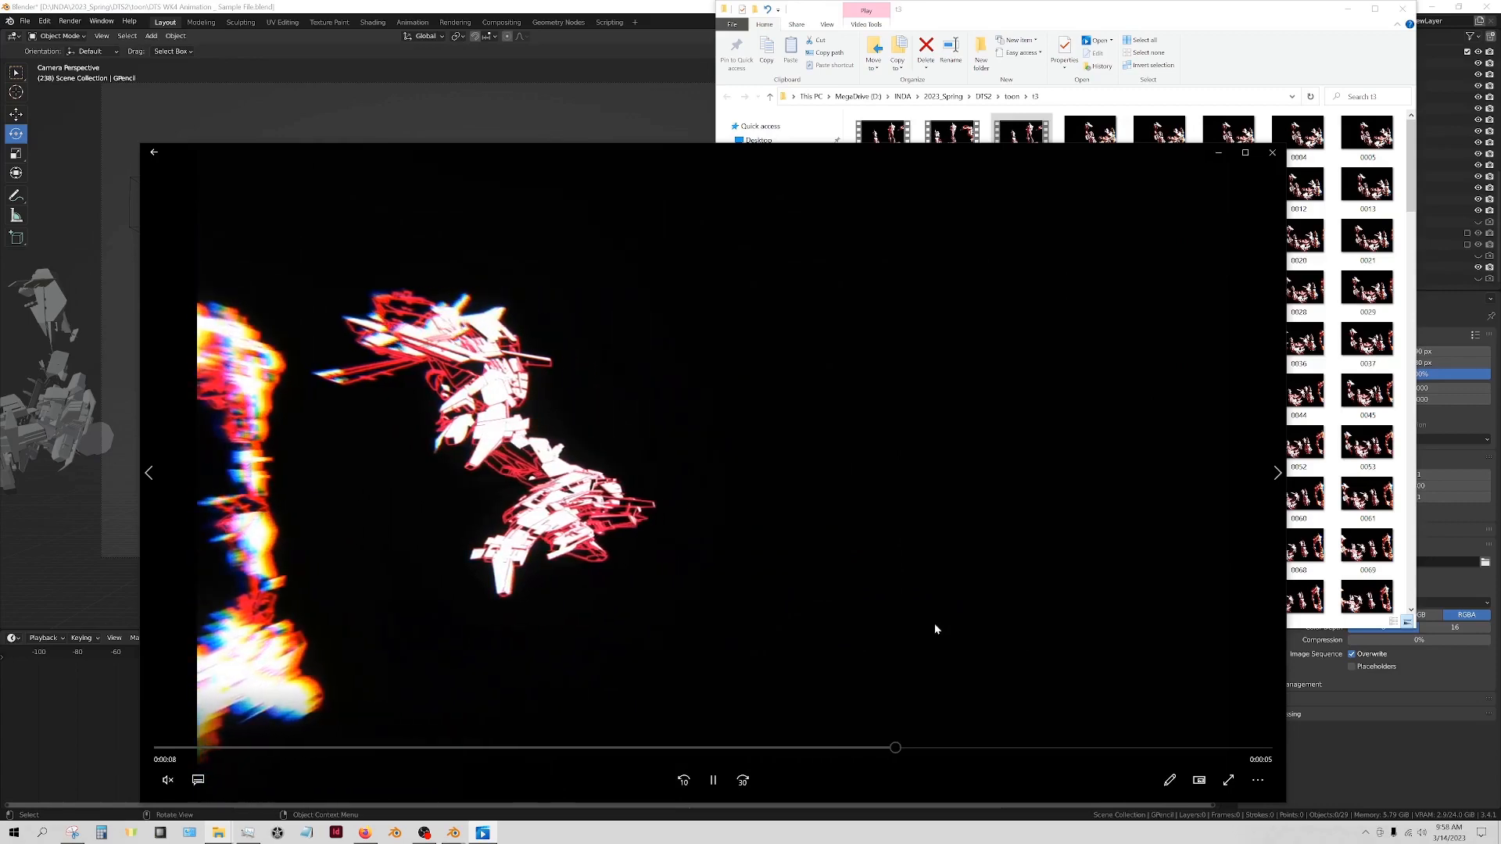
click(713, 781)
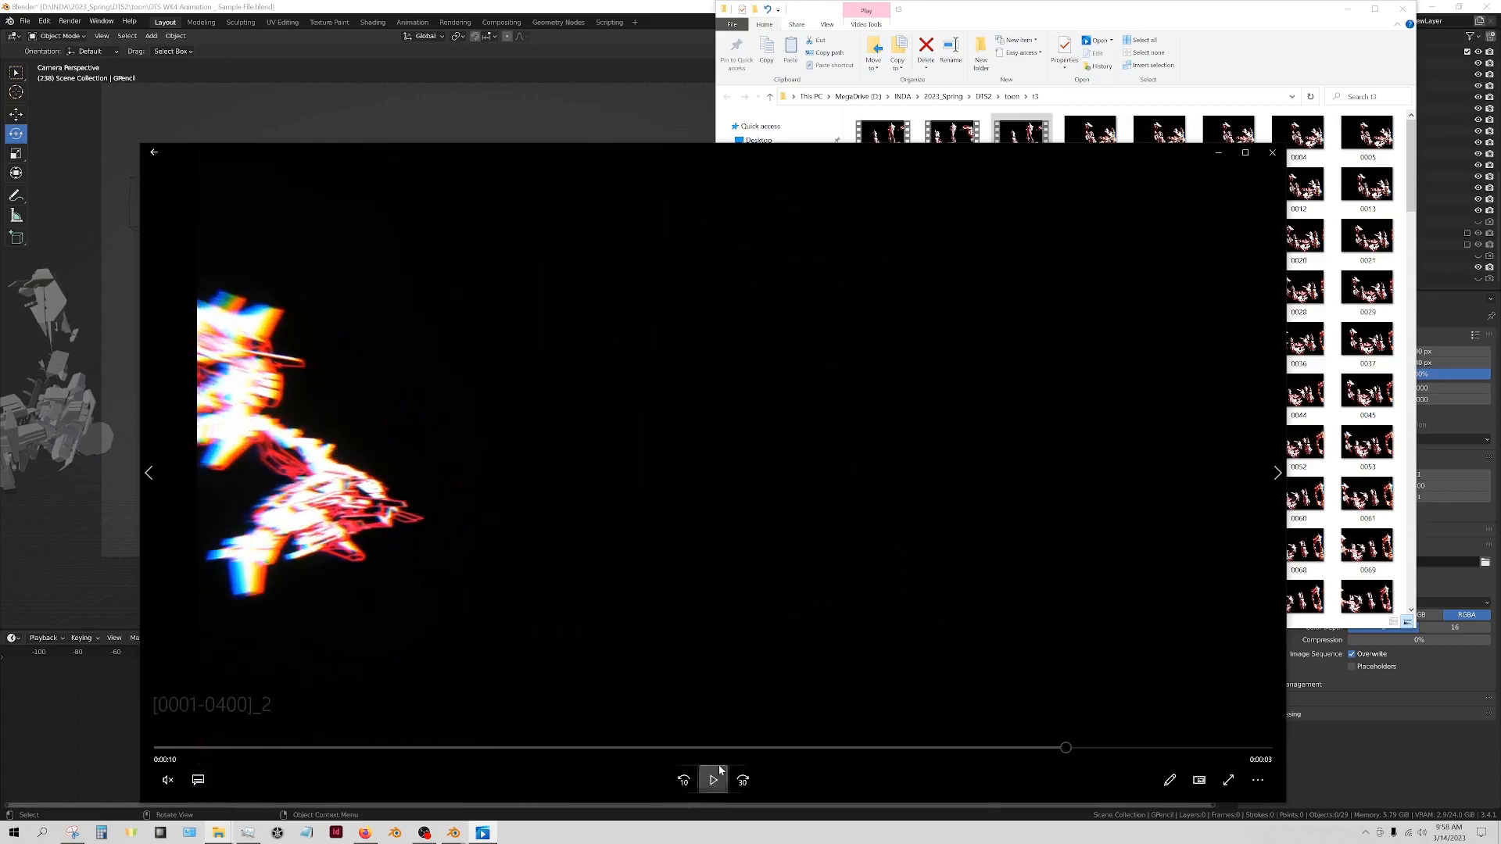
click(1216, 160)
click(1346, 8)
Bring the minimized Blender render window back to the front
mouse_move(460, 834)
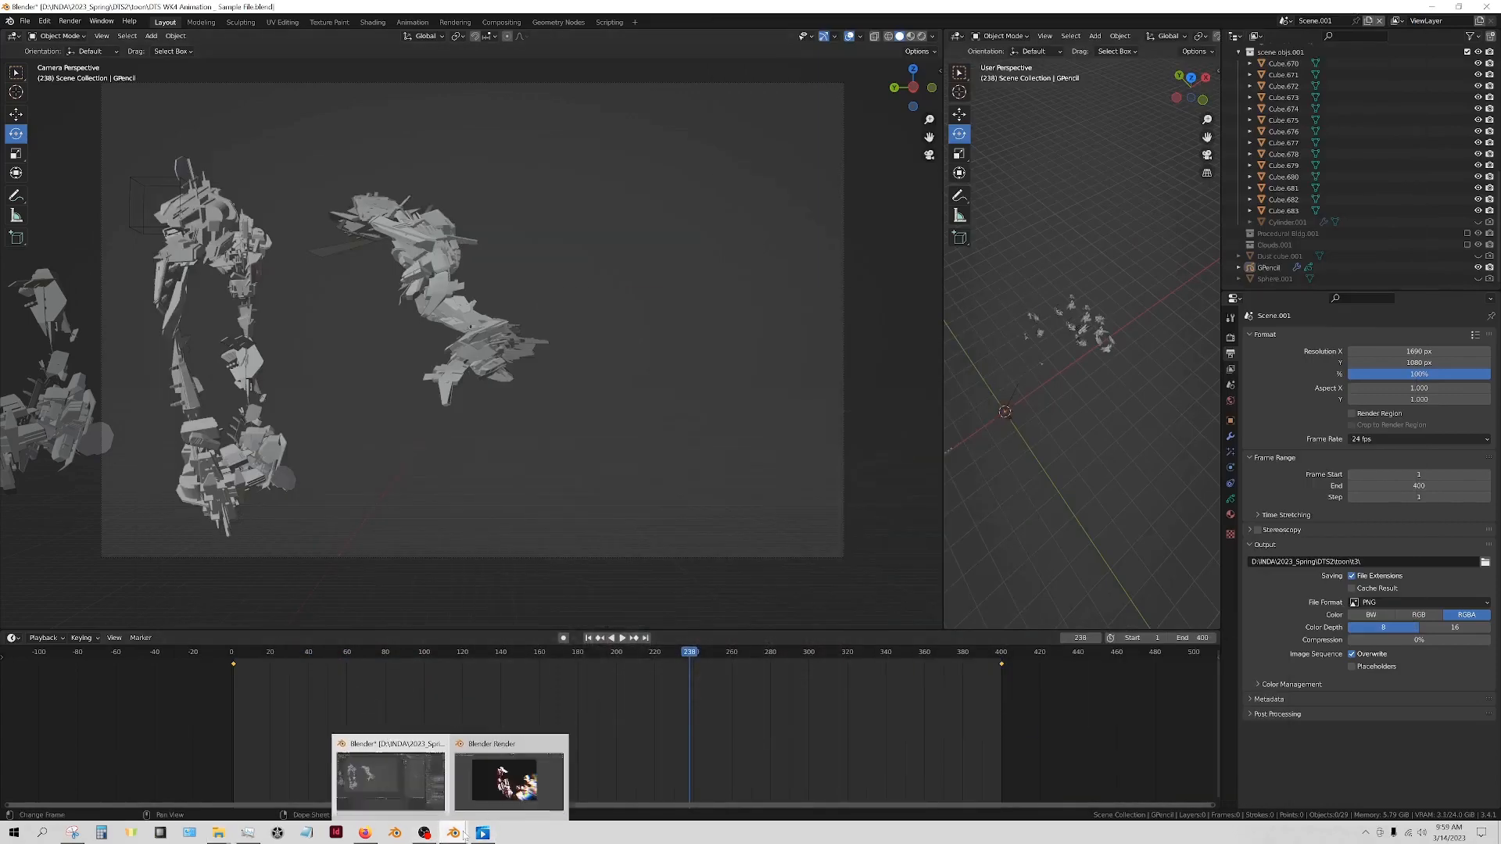
click(522, 797)
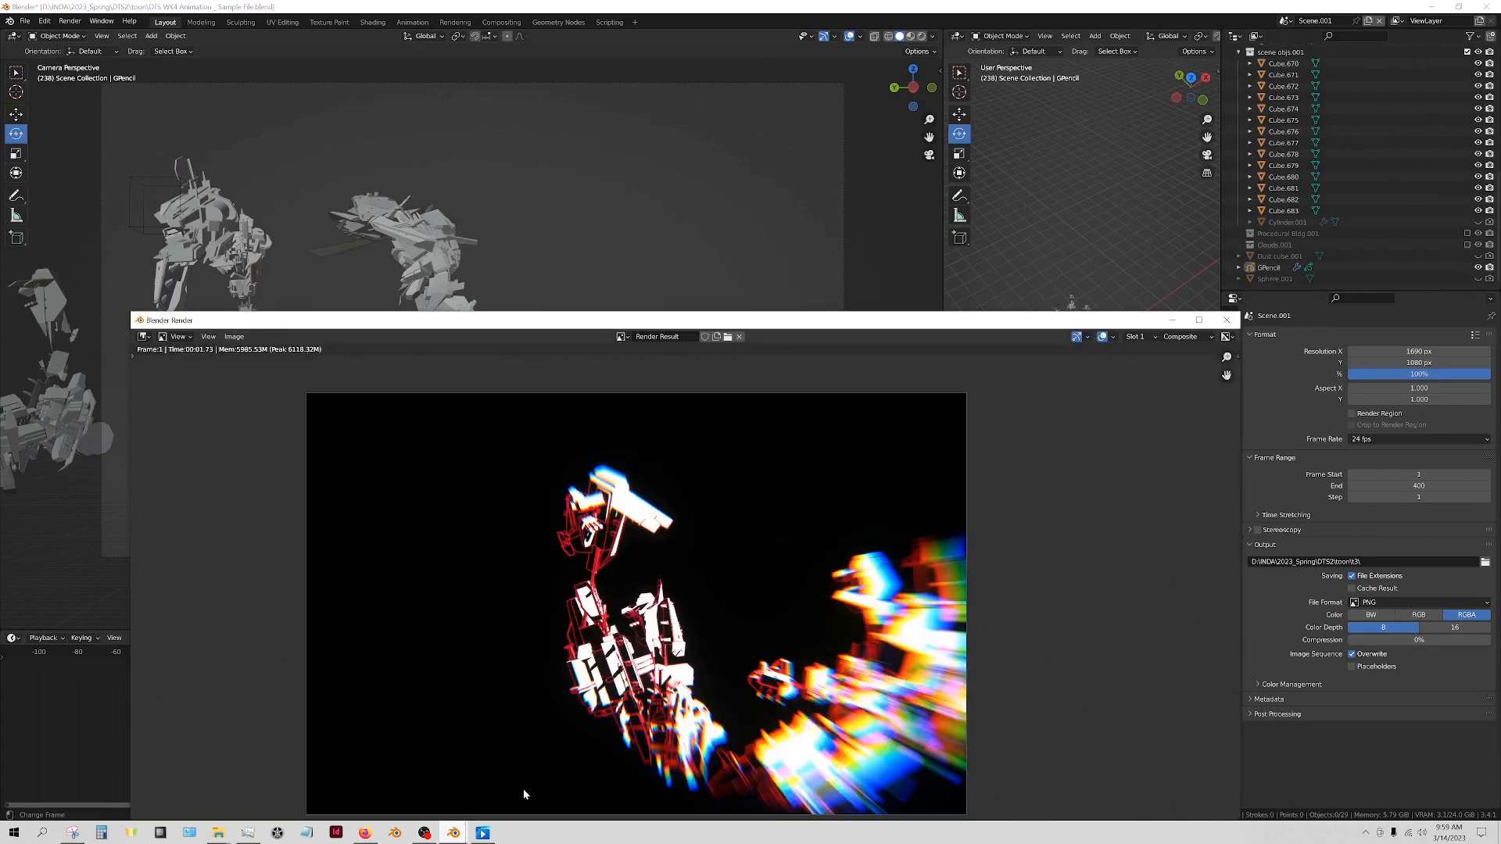
Minimize the render window, return to the Compositing workspace and add a second Render Layers node set to Scene
click(1168, 323)
click(499, 22)
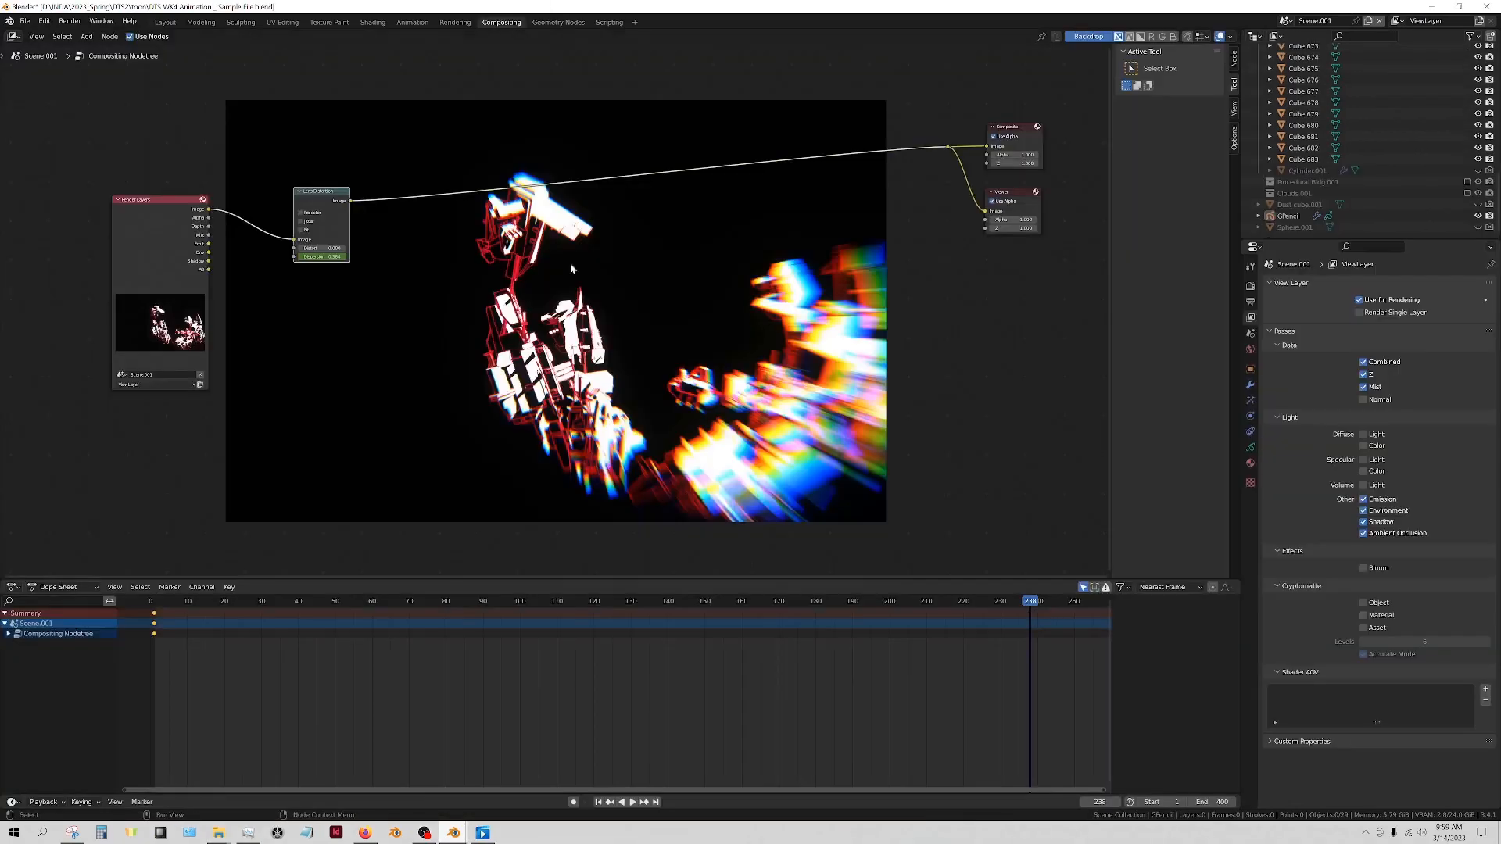
key(Home)
key(shift+a)
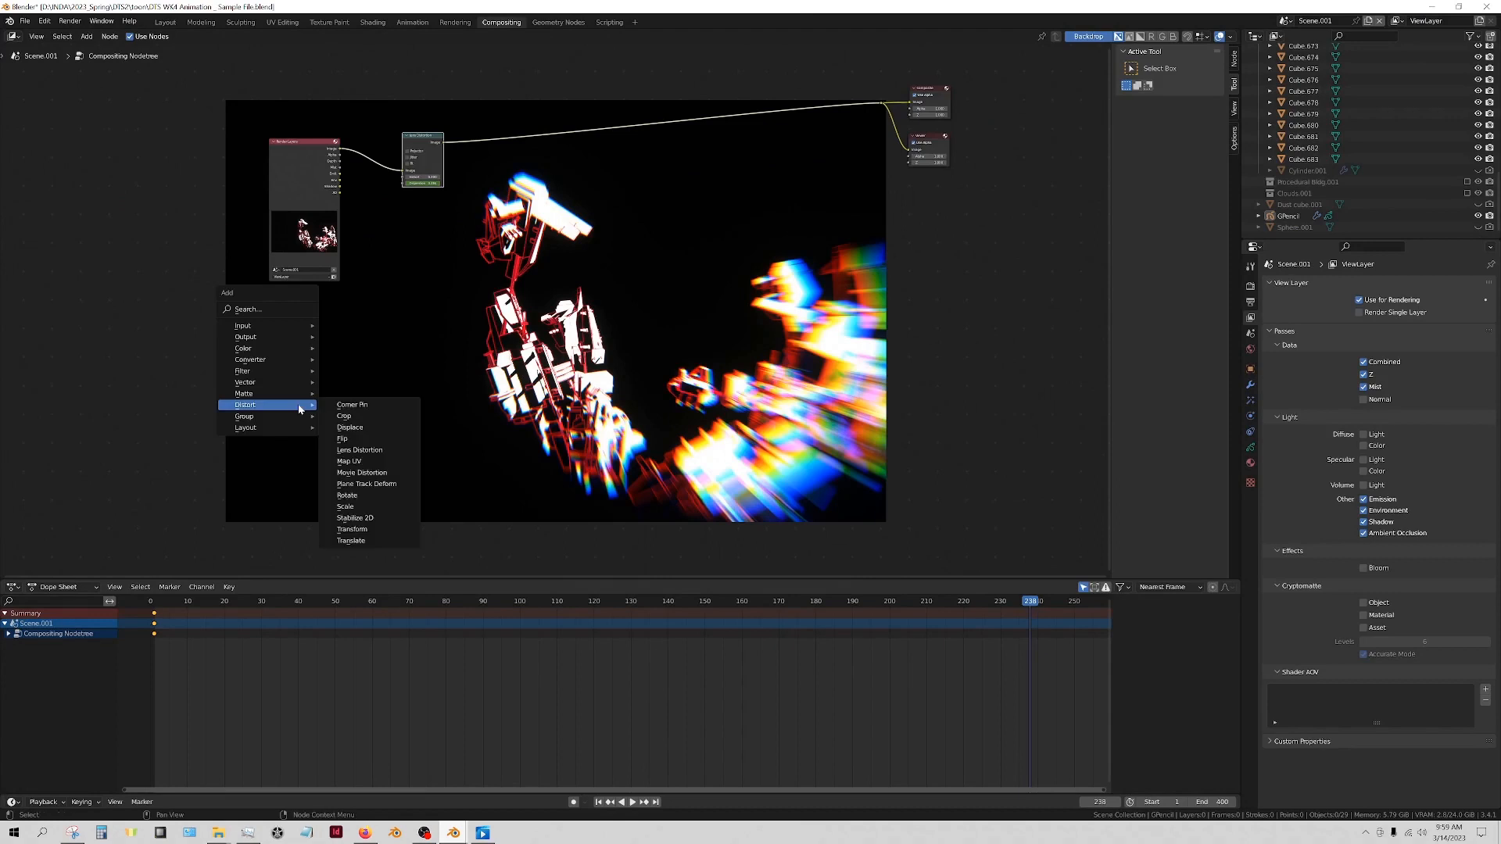
click(263, 309)
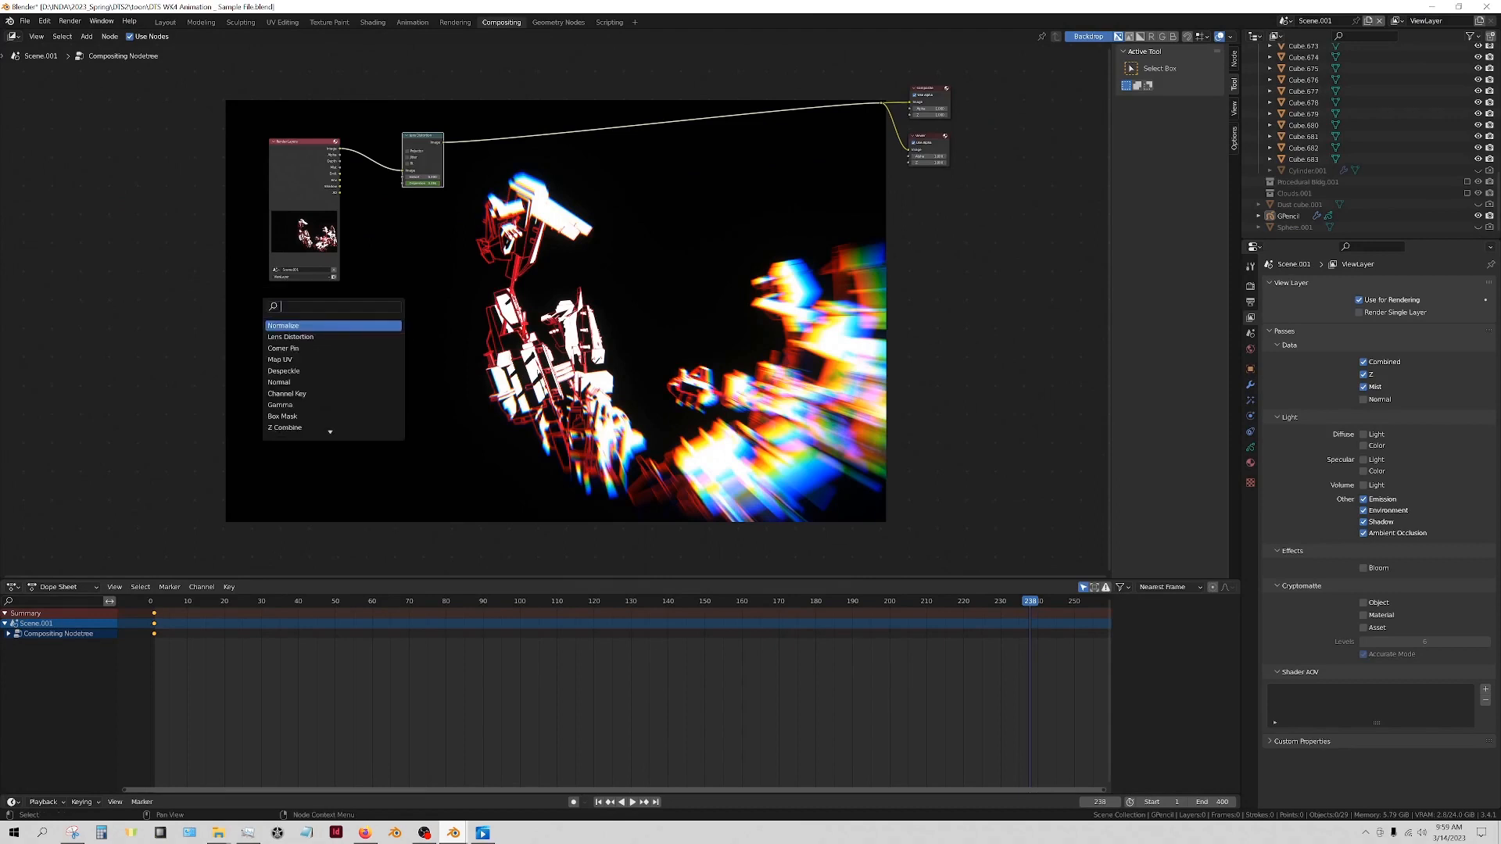
text(re)
click(271, 327)
click(272, 352)
scroll(274, 466, up, 3)
click(194, 491)
click(208, 506)
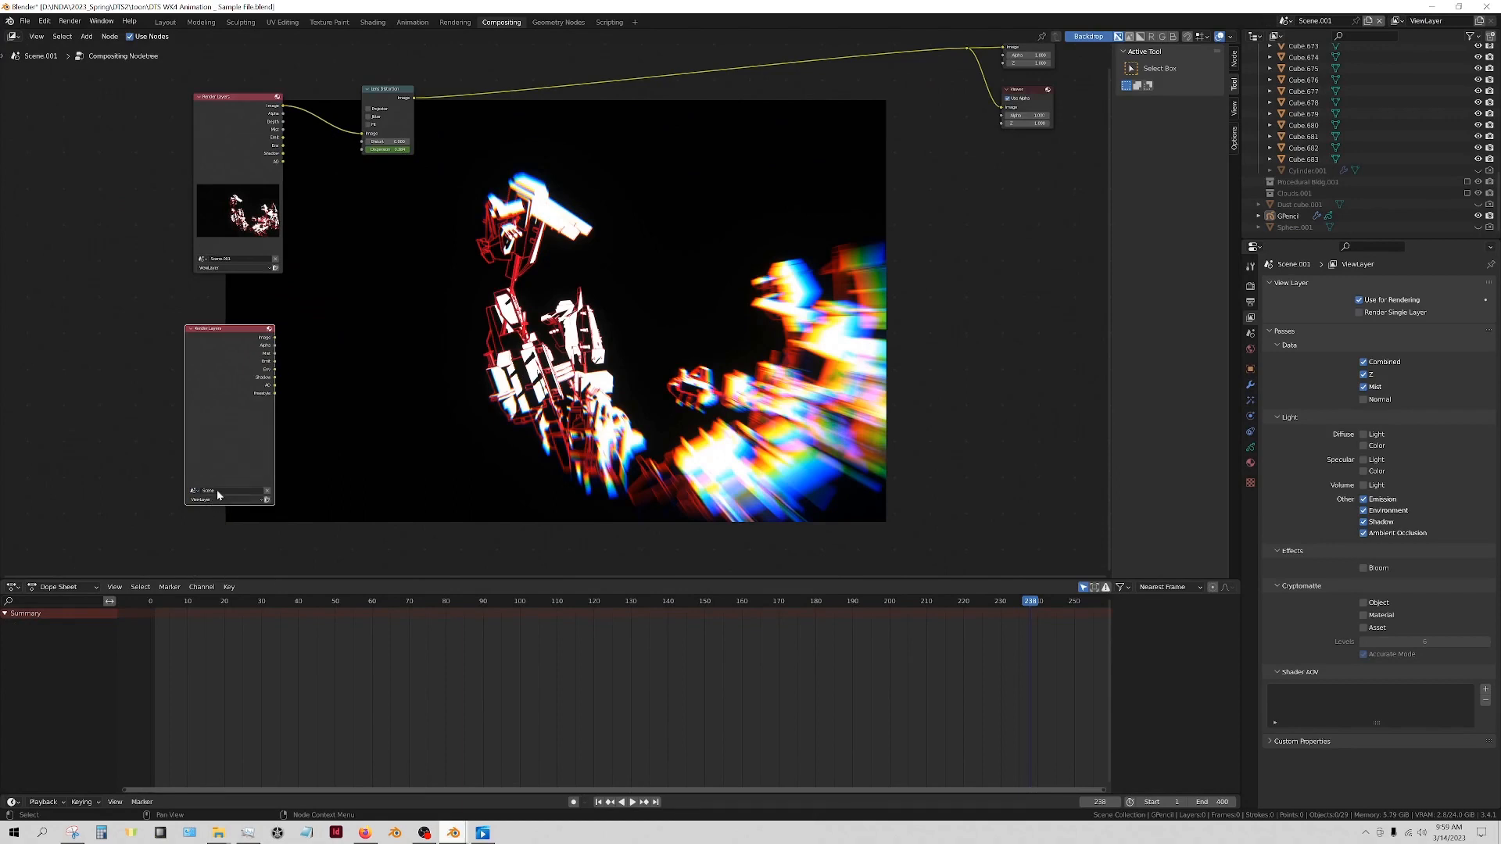
Rearrange the nodes so the new Render Layers node sits above the Line Art Render Layers and Lens Distortion nodes
drag(387, 95, 481, 103)
drag(521, 266, 193, 57)
scroll(255, 237, down, 1)
drag(255, 237, 348, 498)
drag(297, 368, 301, 209)
middle_drag(529, 421, 409, 359)
middle_drag(508, 489, 569, 467)
drag(569, 468, 292, 339)
drag(529, 349, 423, 312)
drag(569, 500, 317, 336)
key(g)
click(391, 194)
middle_drag(391, 194, 395, 242)
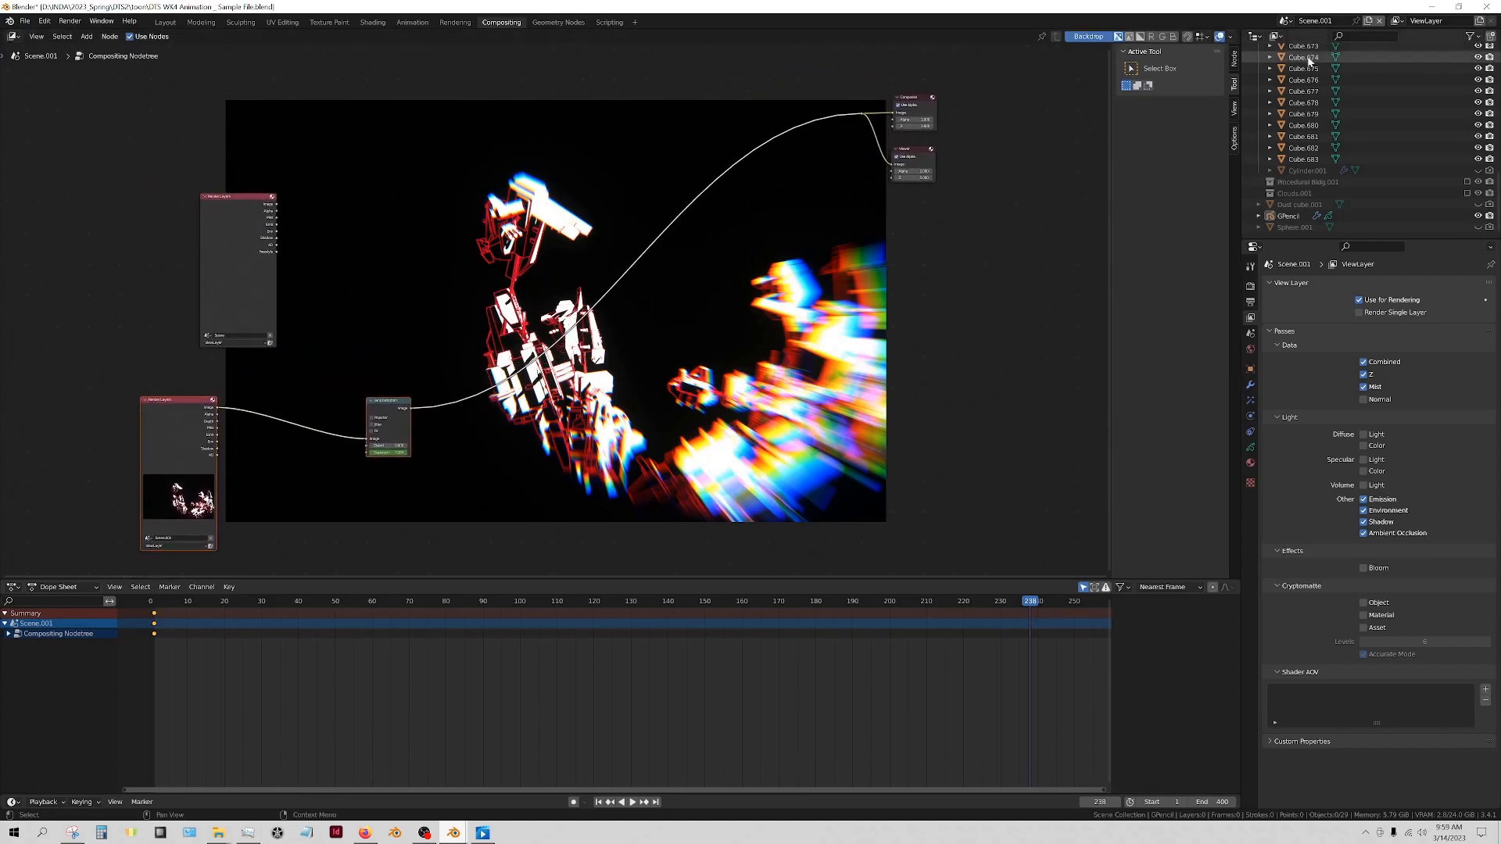
middle_drag(426, 275, 334, 244)
drag(175, 190, 132, 188)
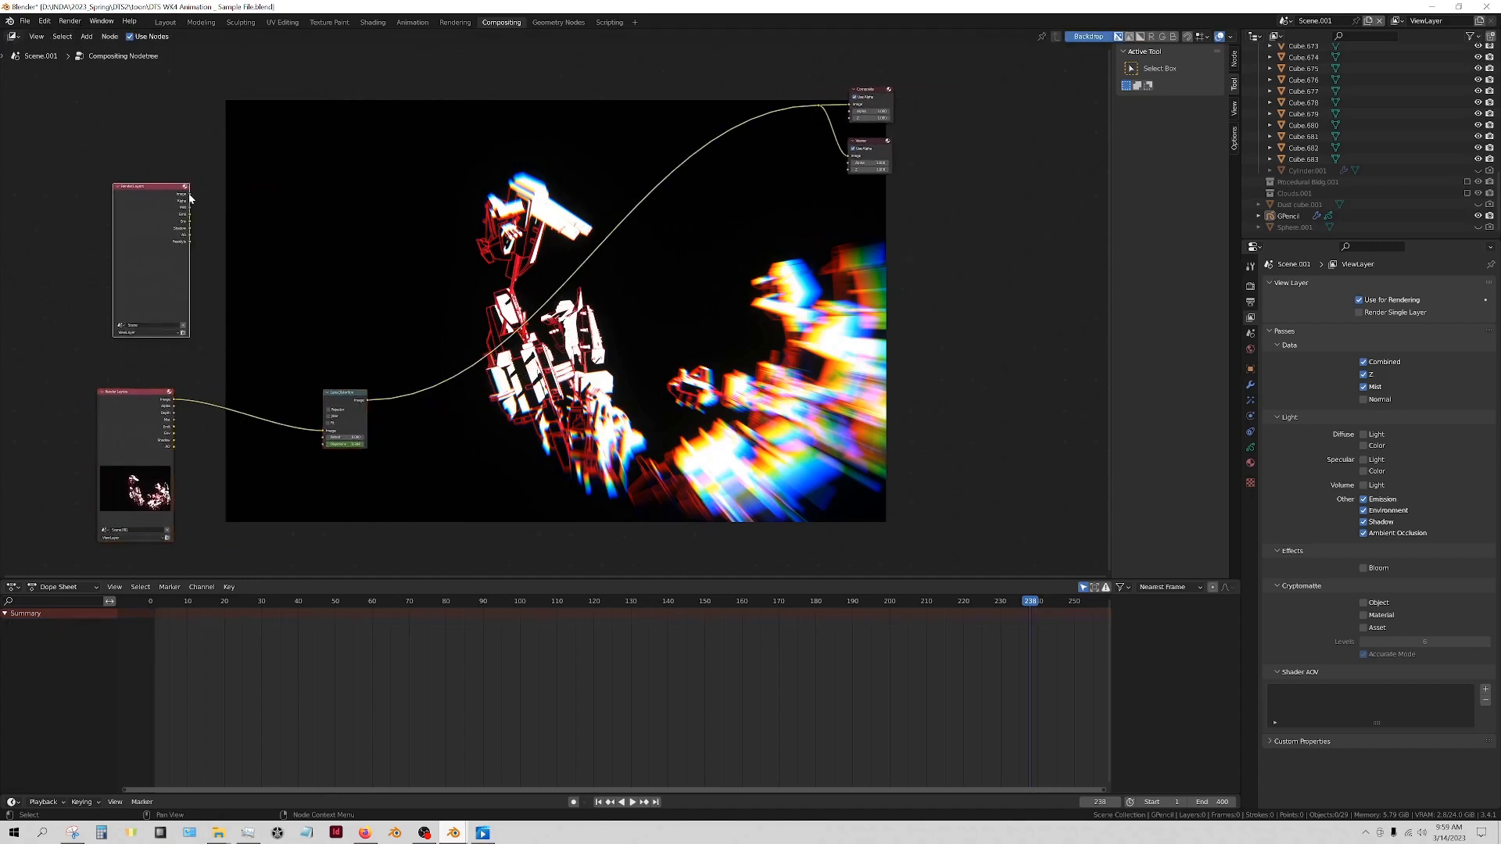
Add a Mix node with the Scene render layer in its first Image input and the Lens Distortion output in its second
key(shift+a)
click(396, 174)
text(mix)
key(Return)
click(455, 173)
drag(190, 194, 455, 214)
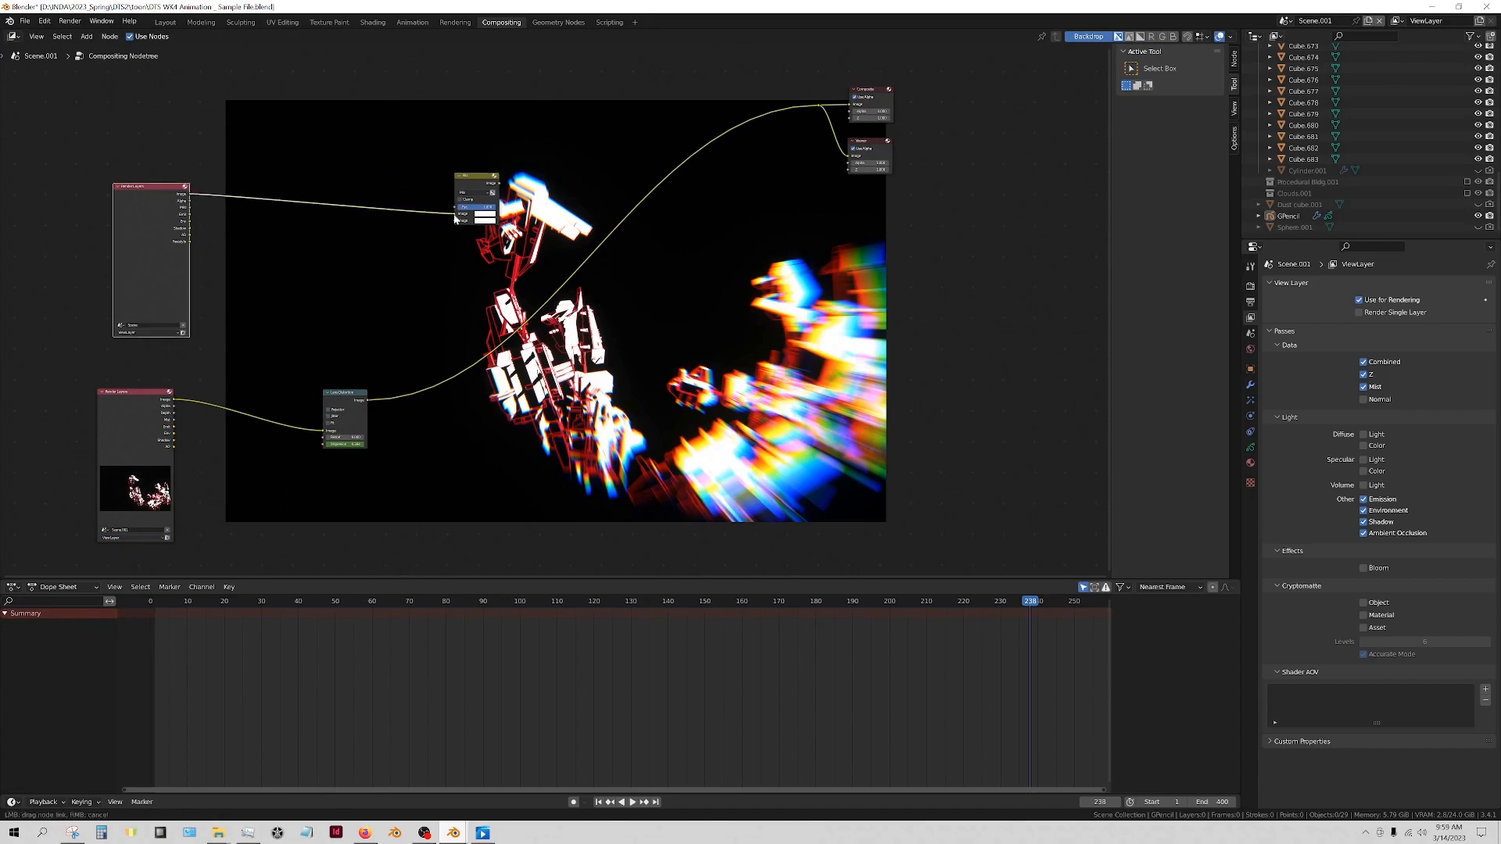
drag(367, 402, 455, 220)
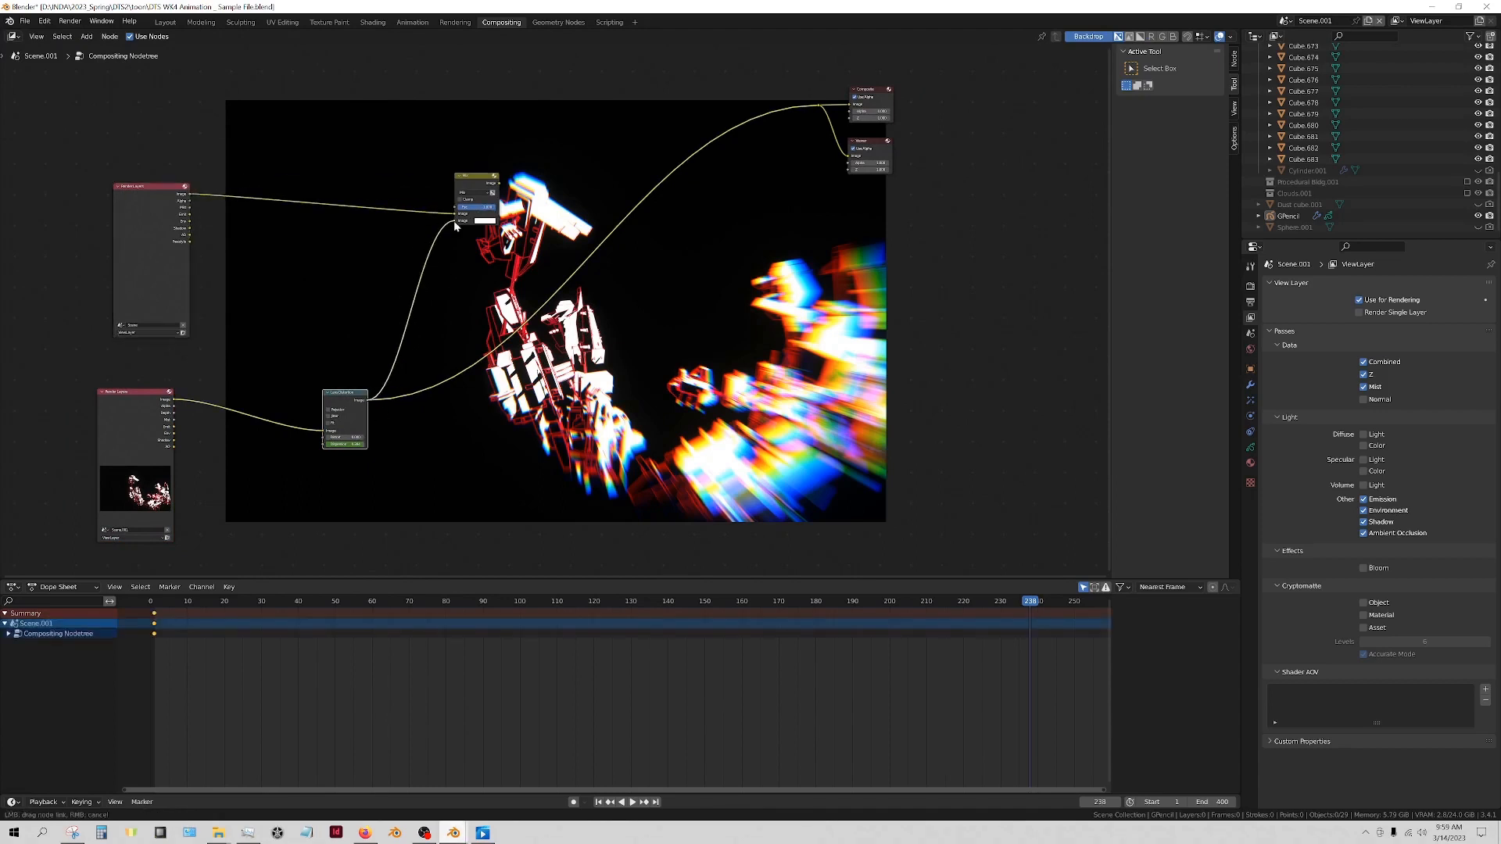
Render the image at frame 238 and minimize the render window
click(69, 21)
click(78, 46)
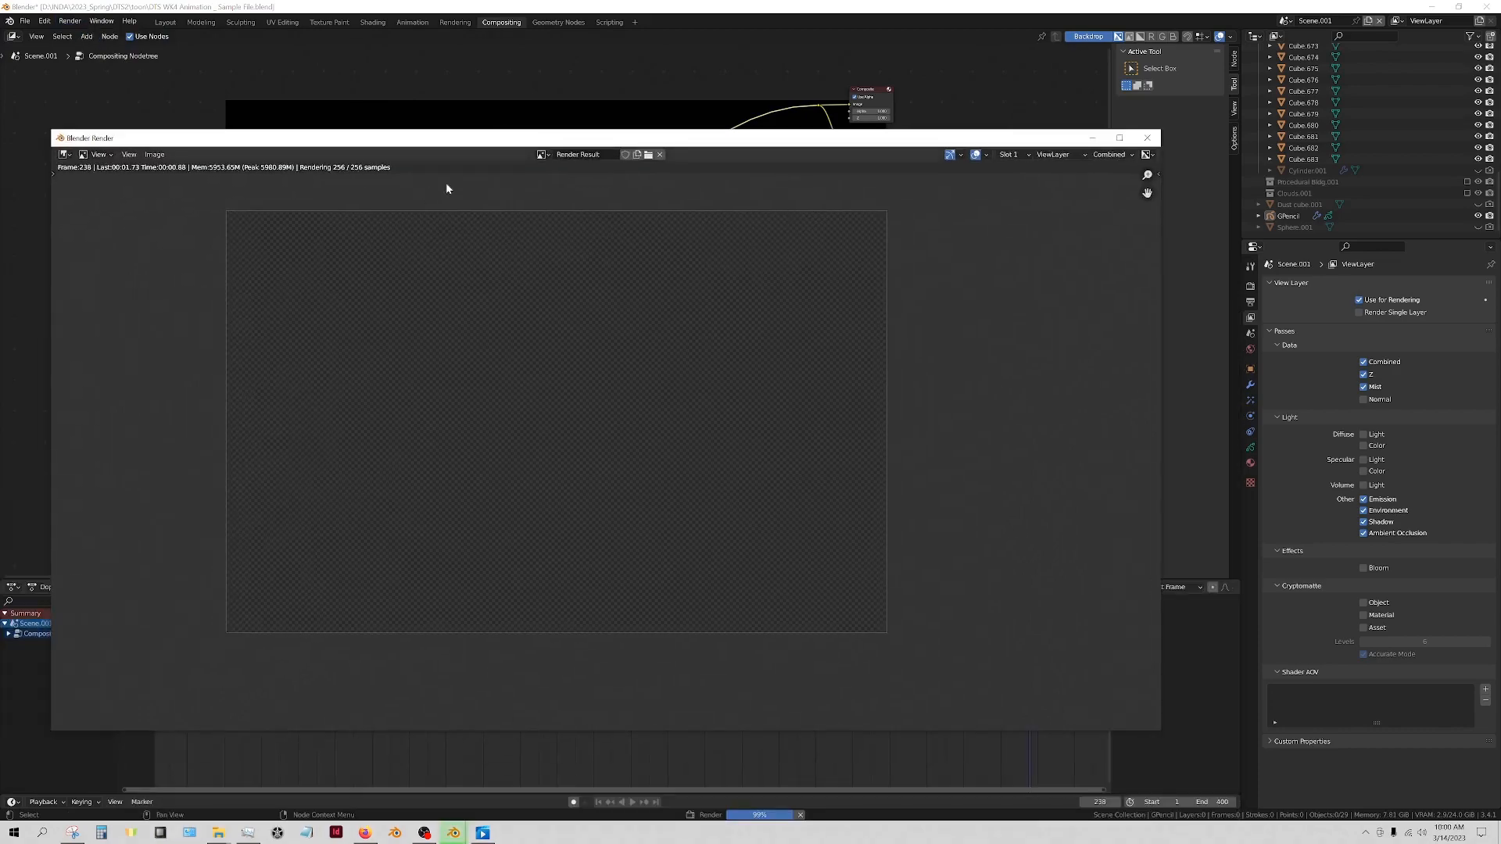
drag(835, 138, 797, 158)
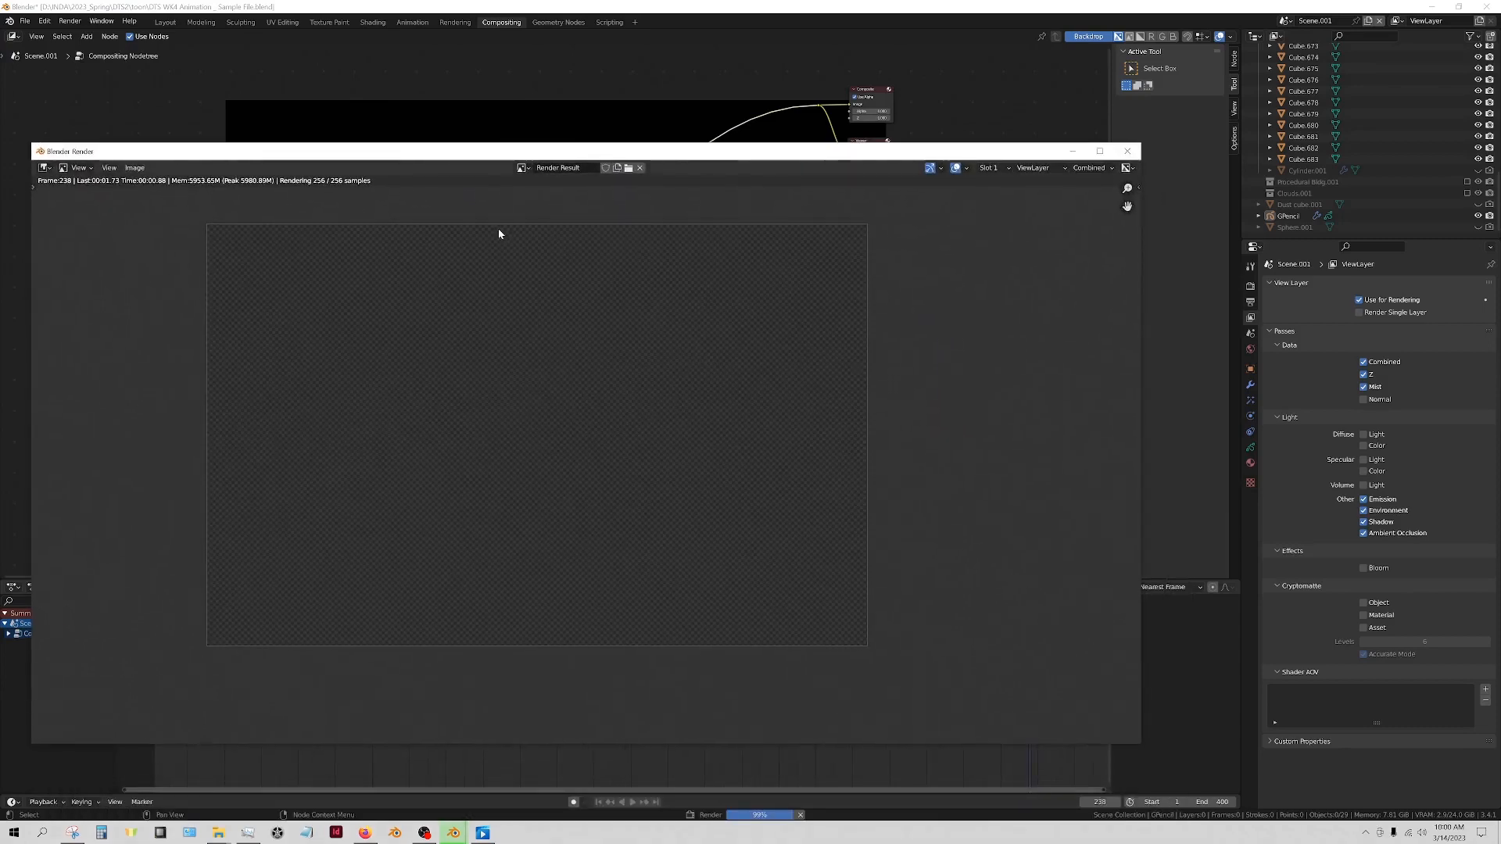
click(1073, 151)
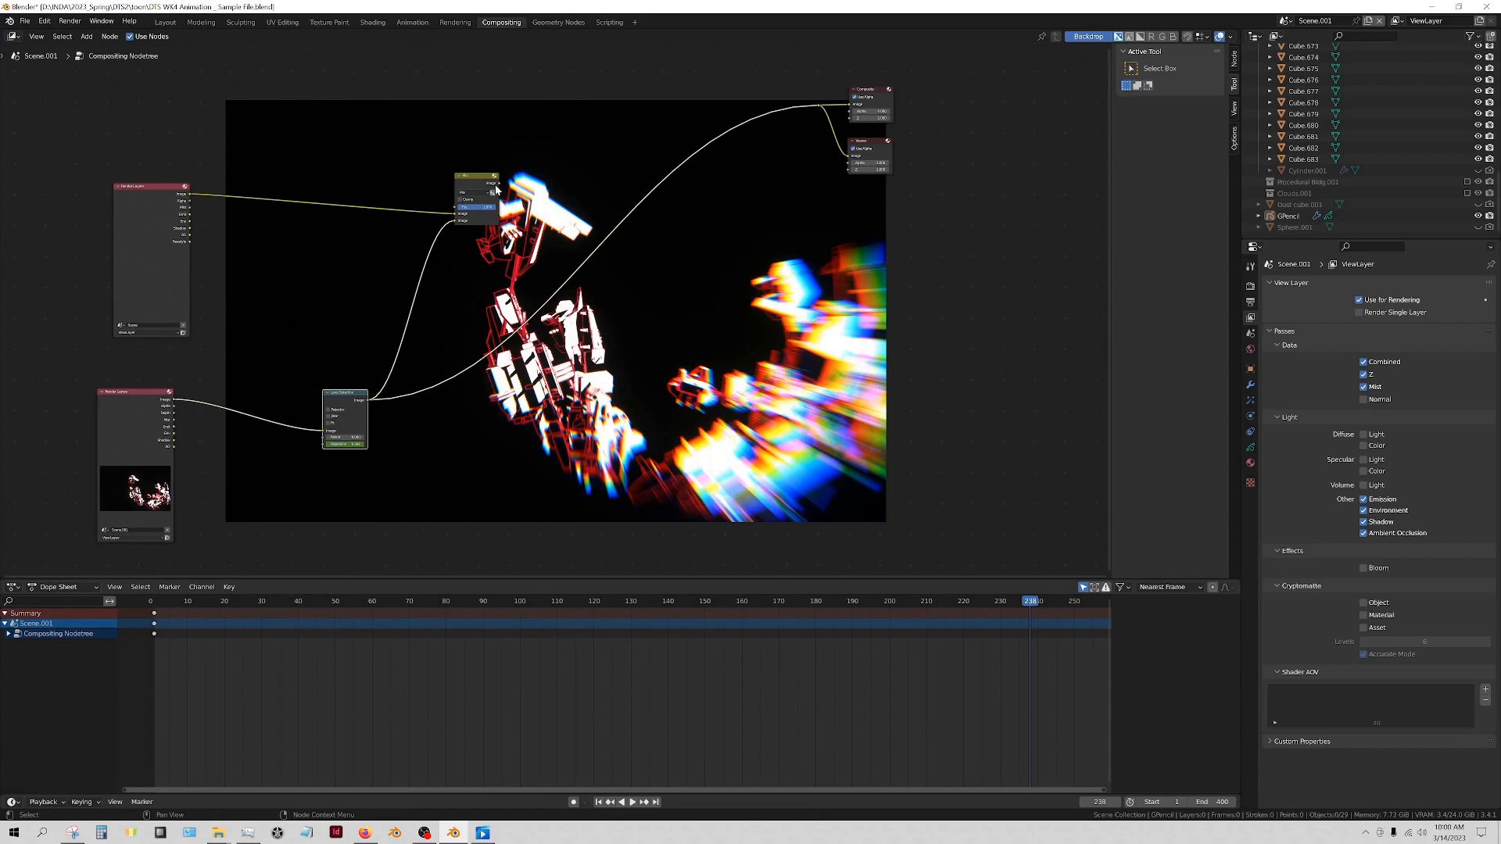
Connect the Mix node's Image output to the link feeding the Composite and Viewer nodes
drag(498, 188, 850, 105)
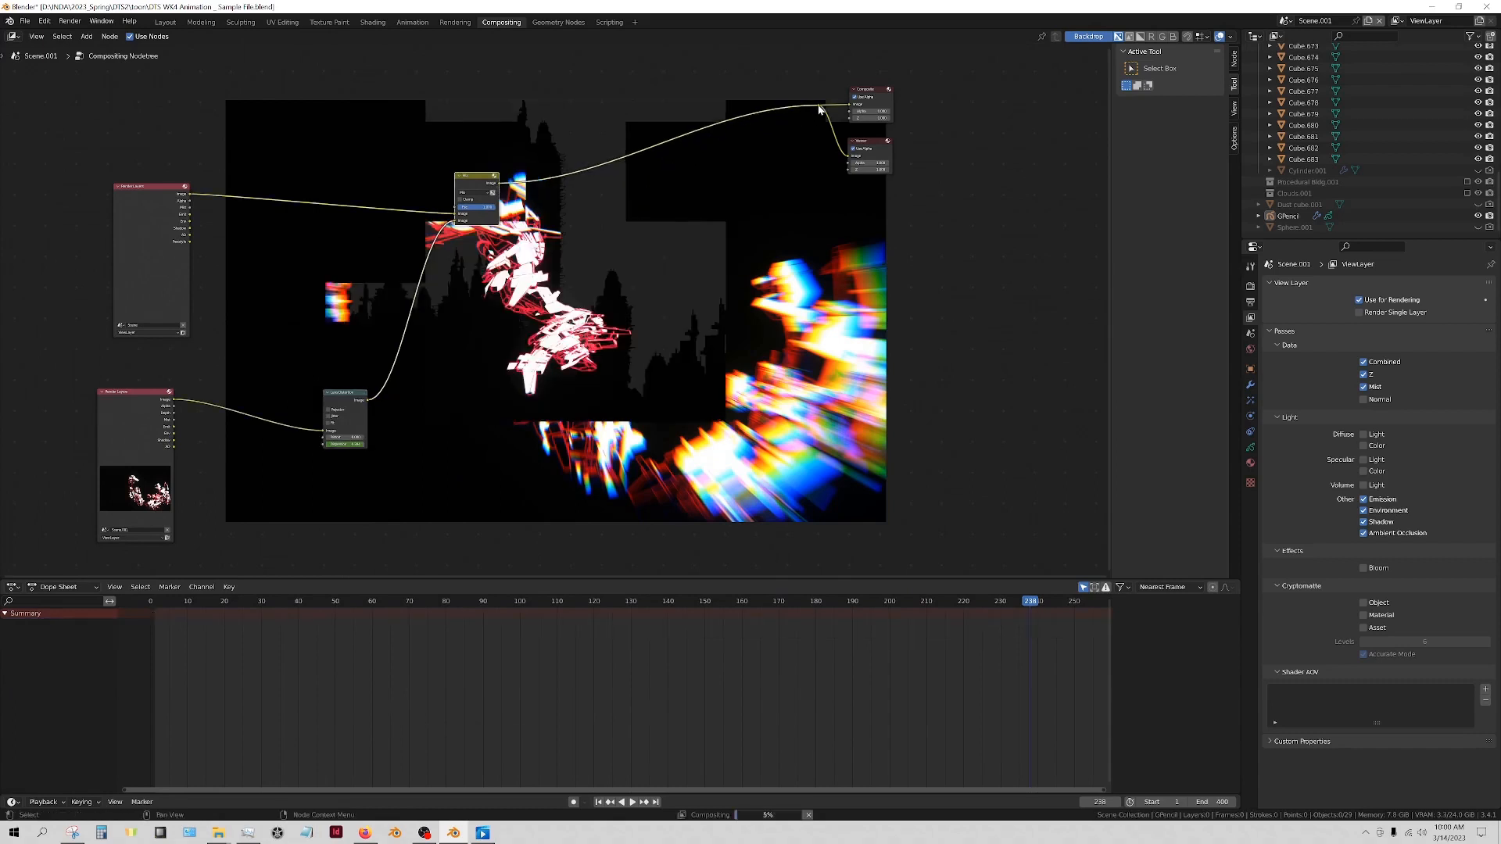
scroll(334, 284, down, 2)
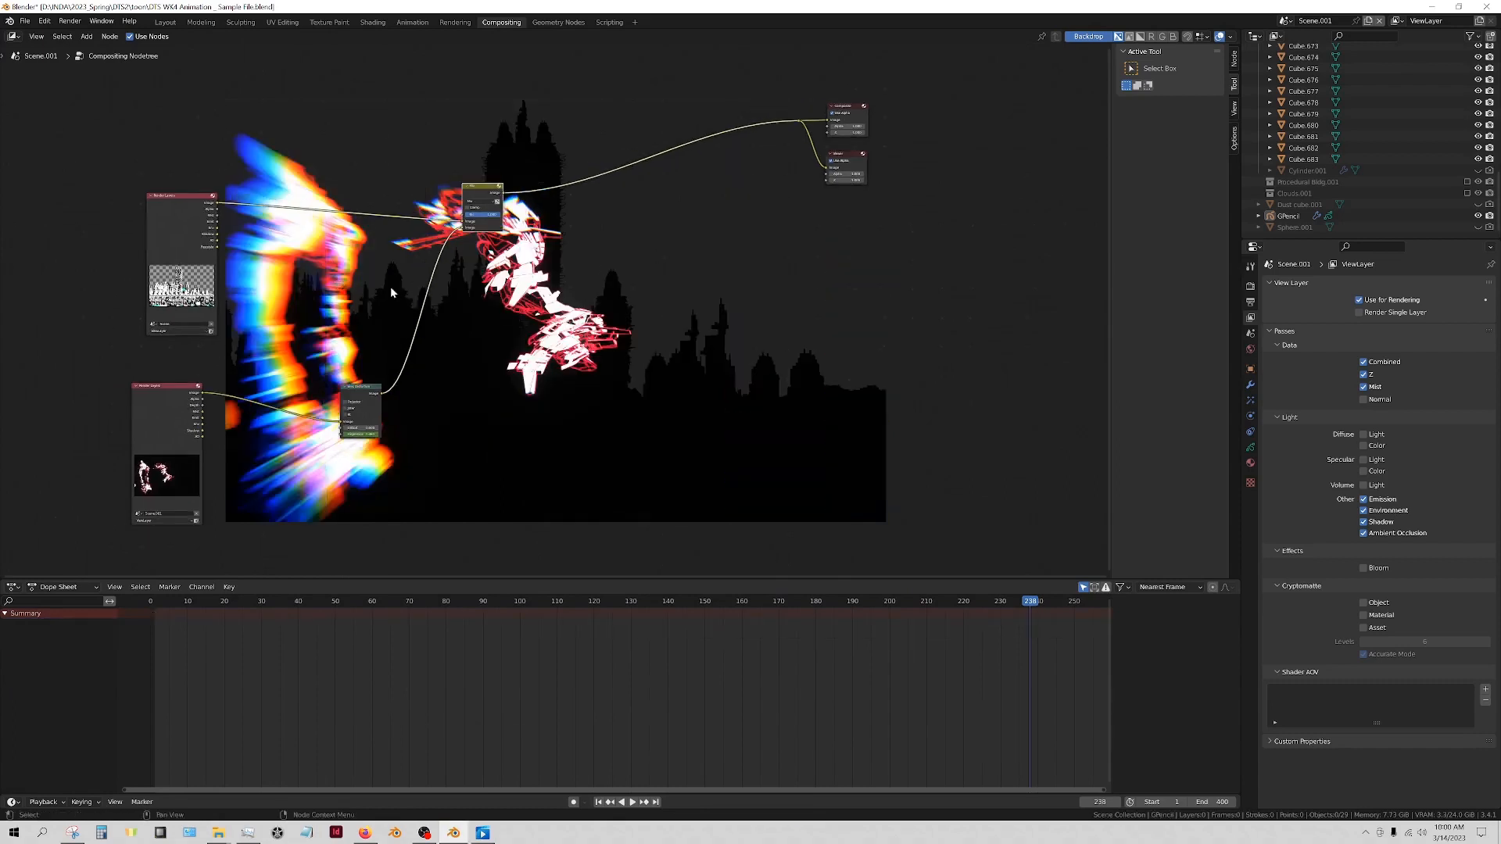
middle_drag(648, 329, 718, 396)
scroll(719, 396, down, 1)
Go to frame 115 and make the Mix node include the alpha of its second input
click(575, 605)
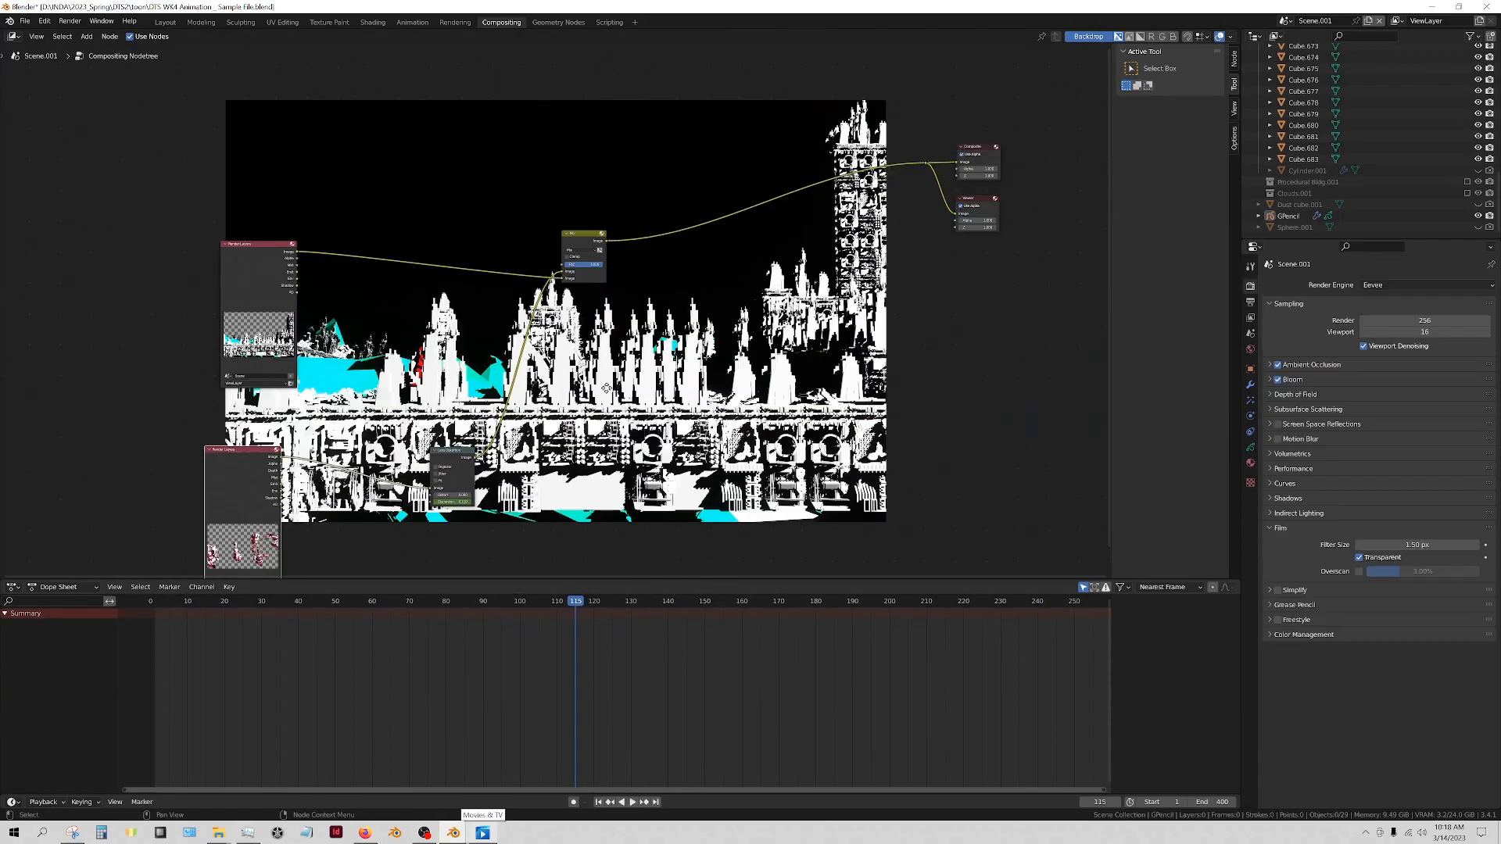
middle_drag(600, 381, 493, 362)
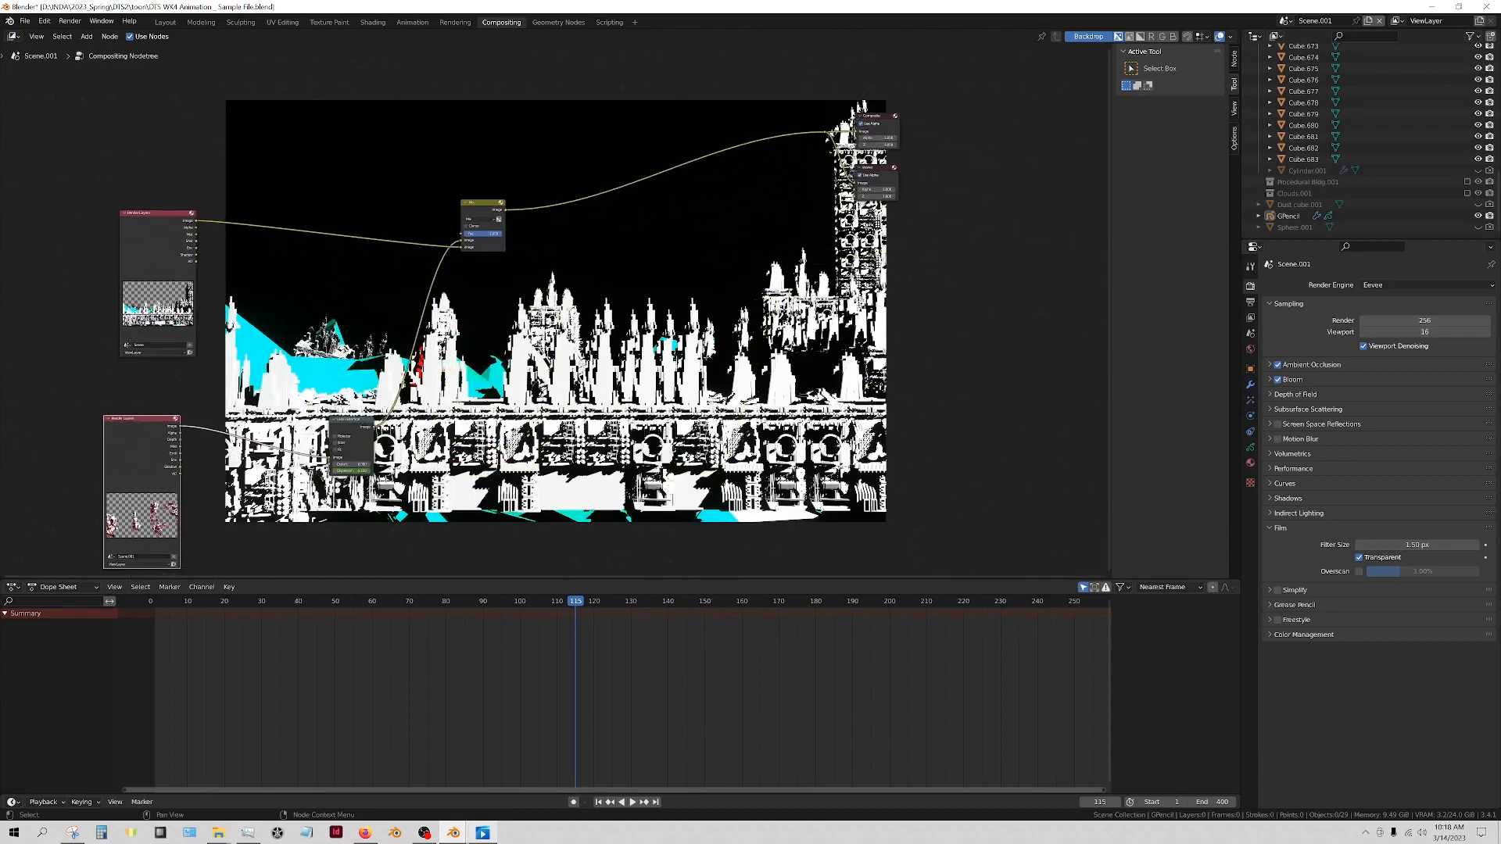
click(498, 220)
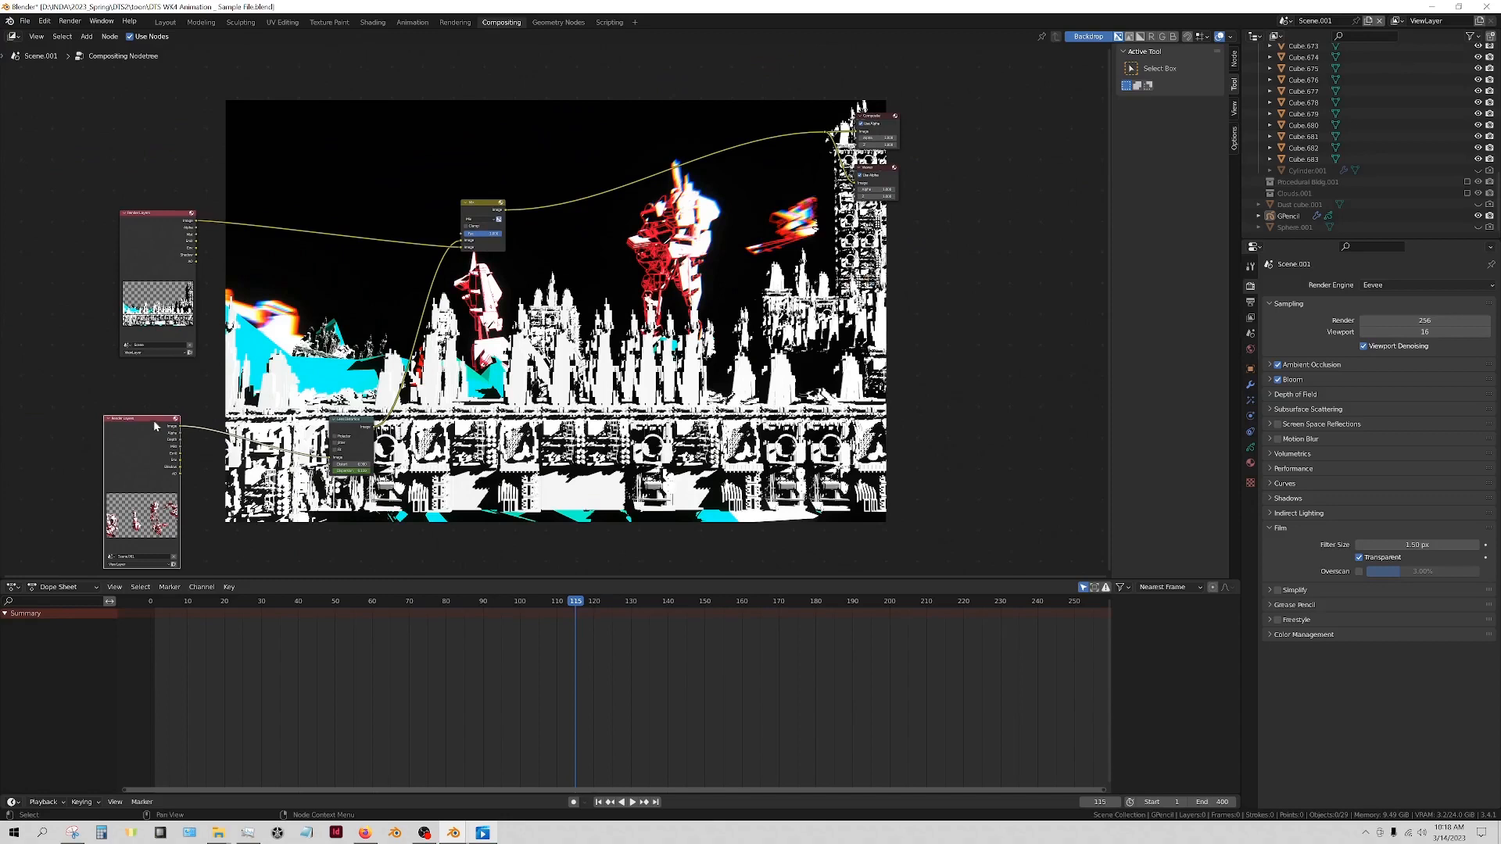
Move the Line Art Render Layers node slightly up and place the Lens Distortion node right beside it
drag(154, 424, 136, 399)
drag(351, 420, 205, 400)
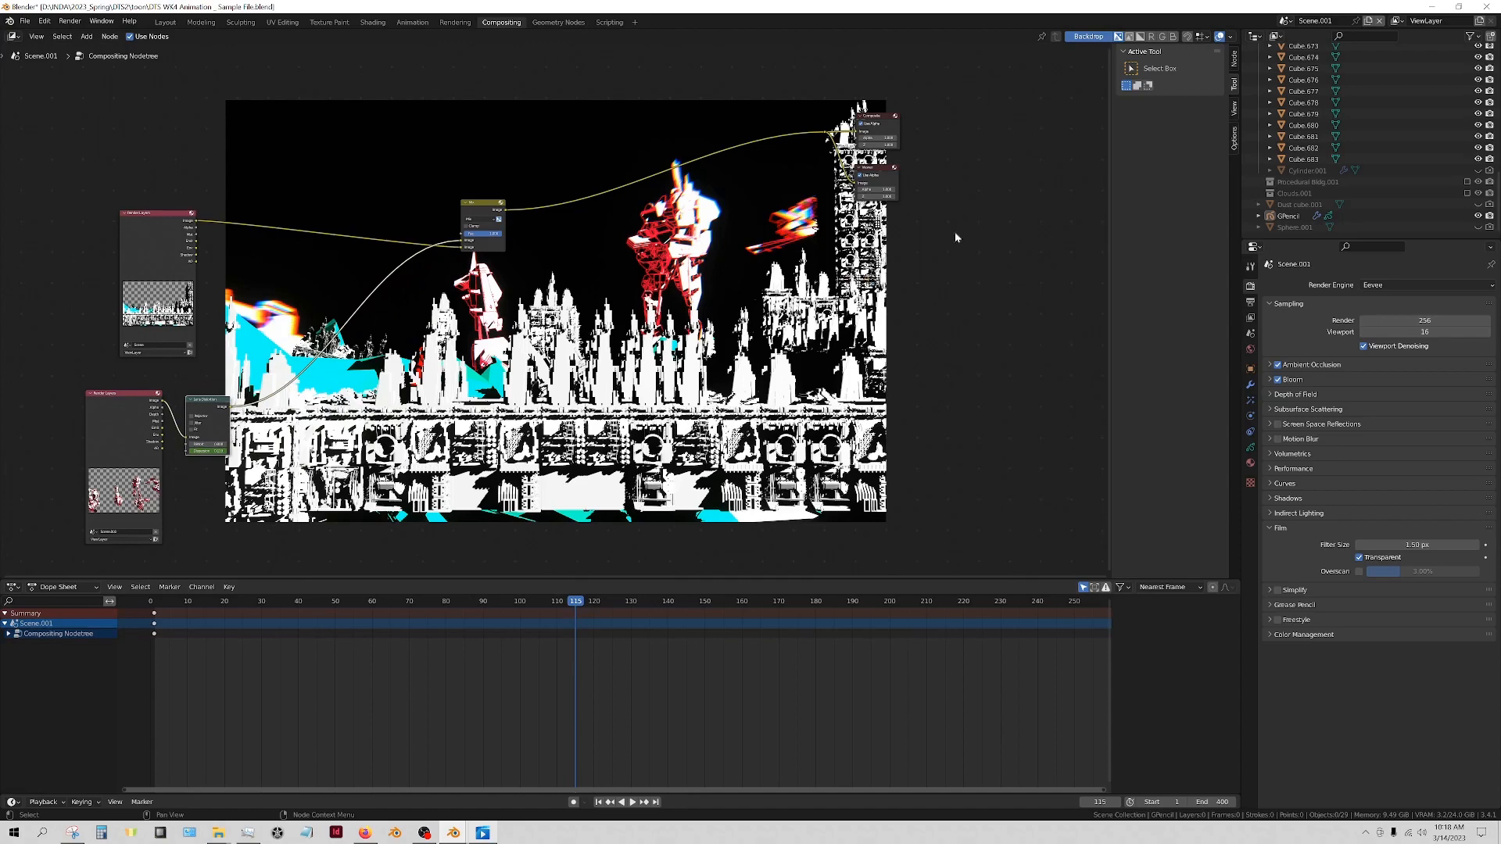
mouse_move(865, 290)
middle_down()
mouse_move(956, 321)
mouse_move(997, 316)
mouse_move(875, 292)
middle_up()
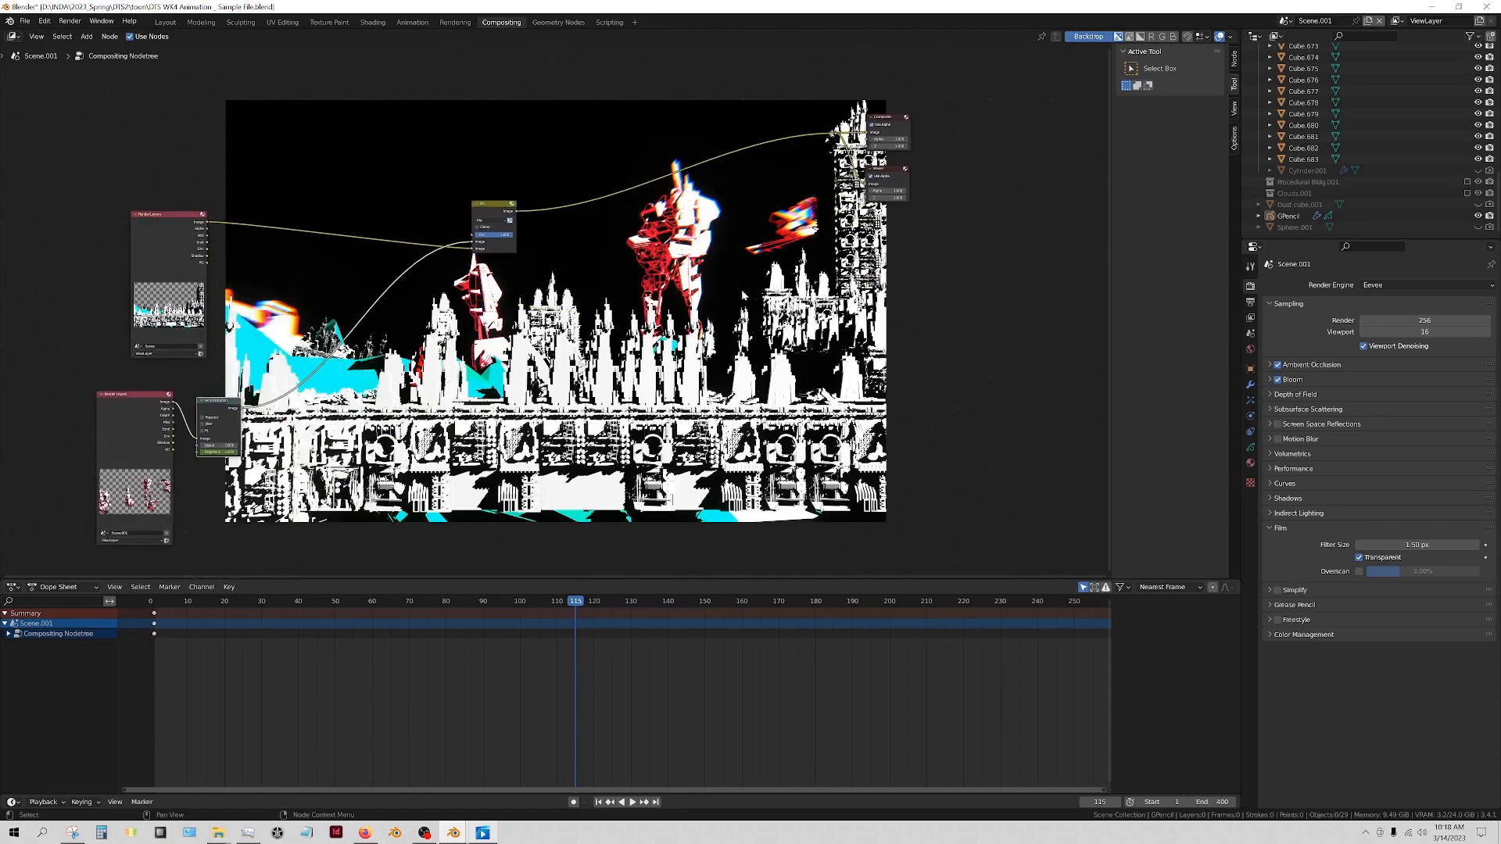
Move to a later frame before 50 on the timeline and render the image
click(313, 601)
click(70, 21)
click(86, 33)
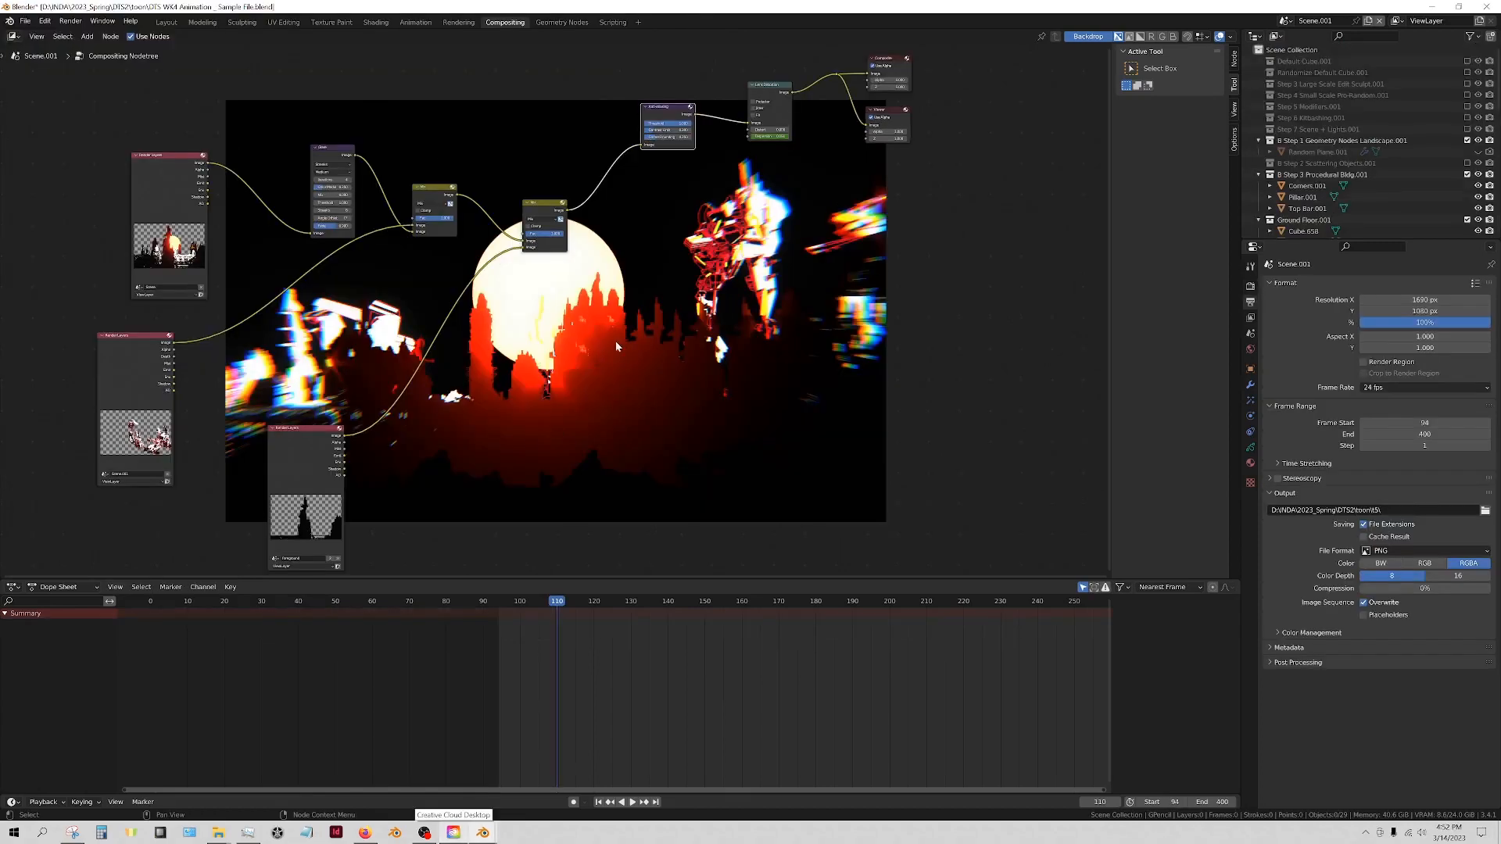
Examine the expanded node tree from its three Render Layers through Glare, both Mix nodes, Anti-Aliasing and Lens Distortion to the outputs
middle_drag(494, 391, 339, 325)
middle_drag(388, 441, 532, 440)
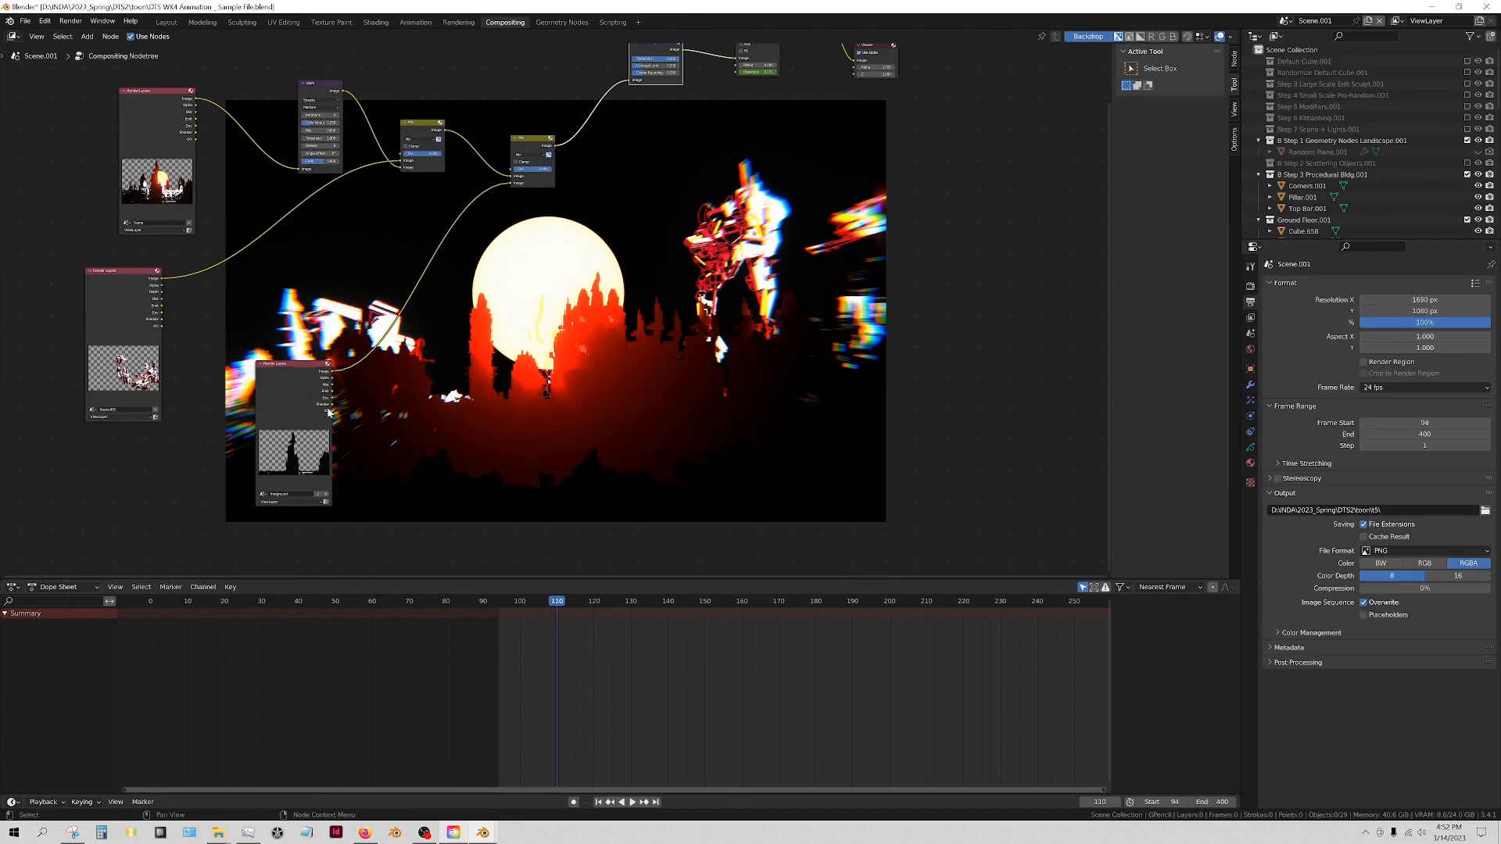
middle_drag(333, 422, 384, 460)
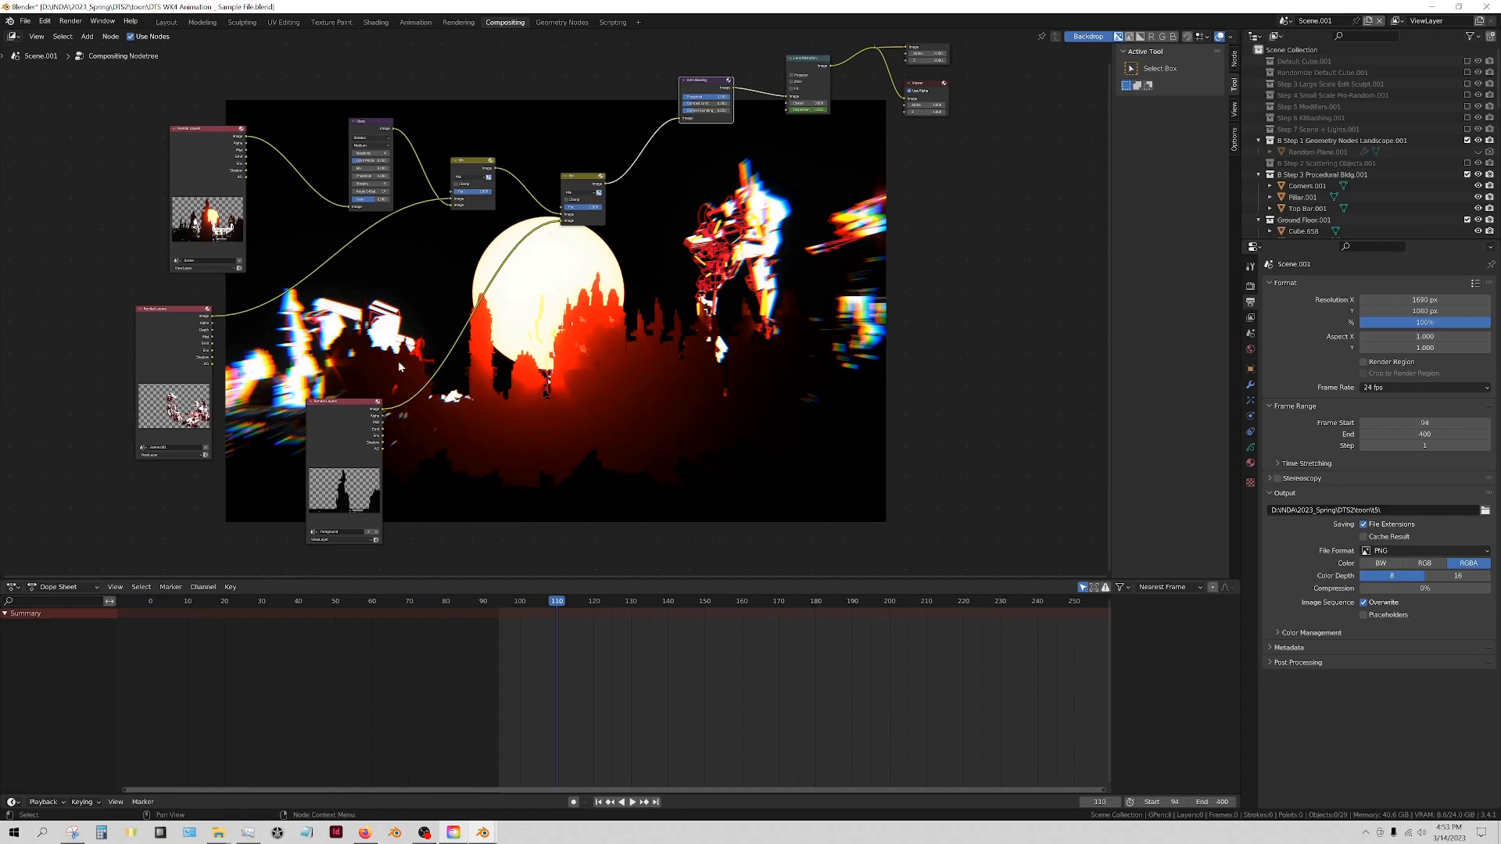
scroll(554, 213, up, 3)
middle_drag(472, 232, 525, 224)
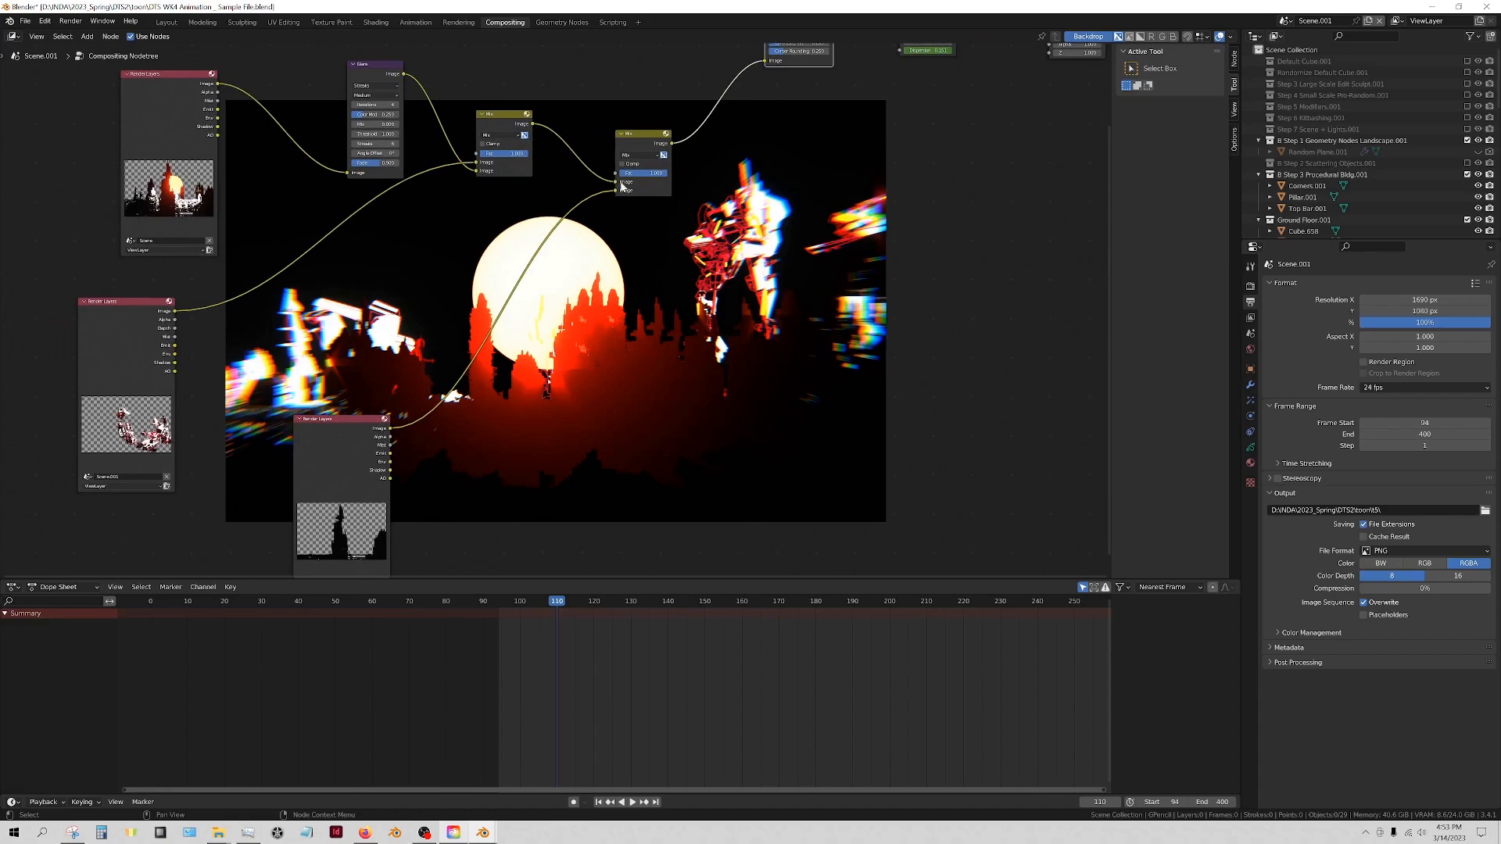
middle_drag(623, 186, 424, 324)
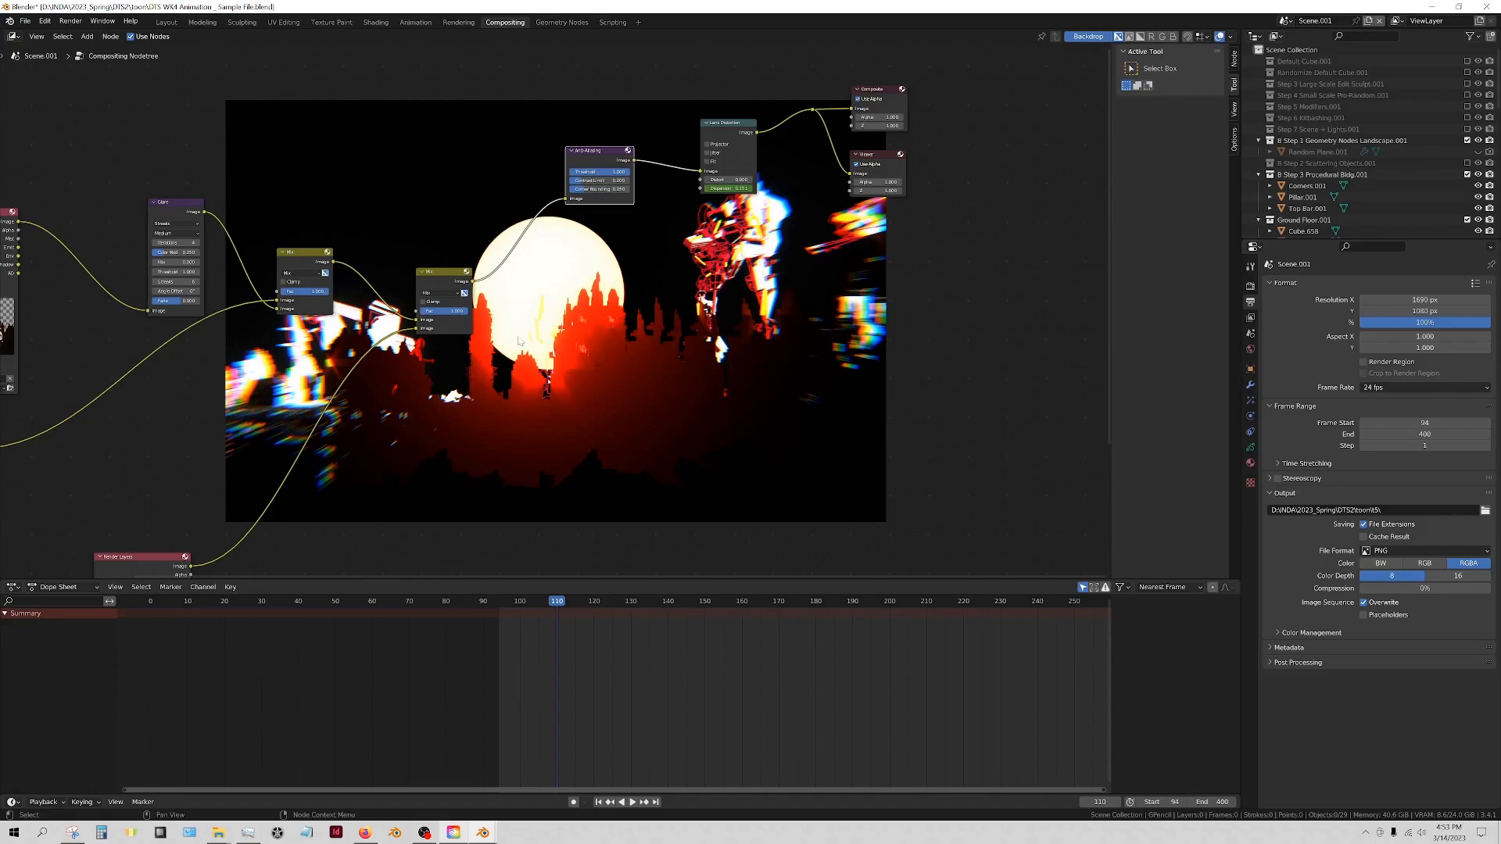
key(Home)
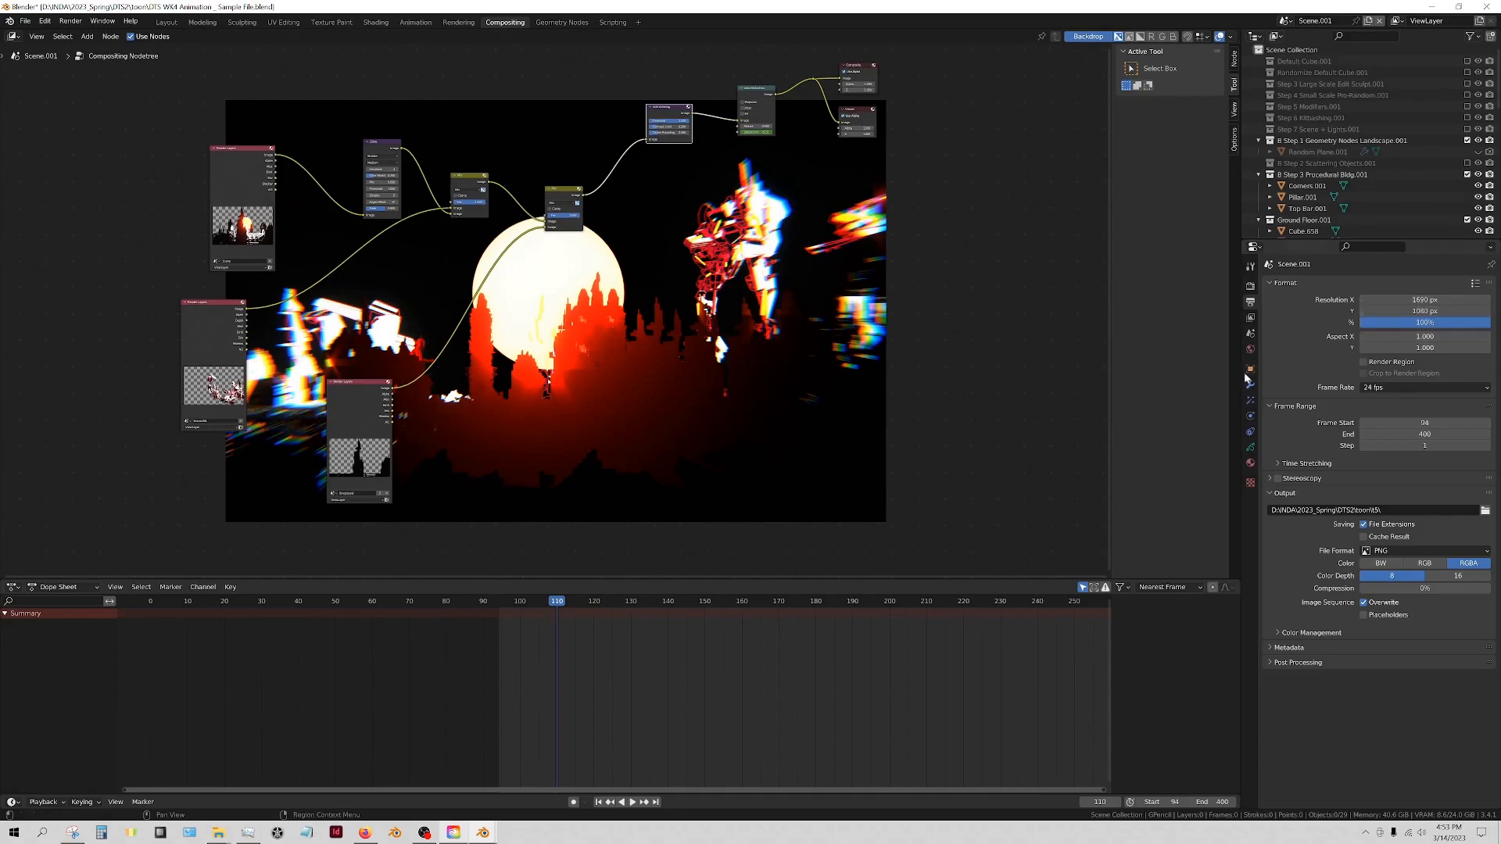
Bring up the Blender Render window to view the rendered Line Art frame, and minimize it again
mouse_move(482, 832)
click(546, 774)
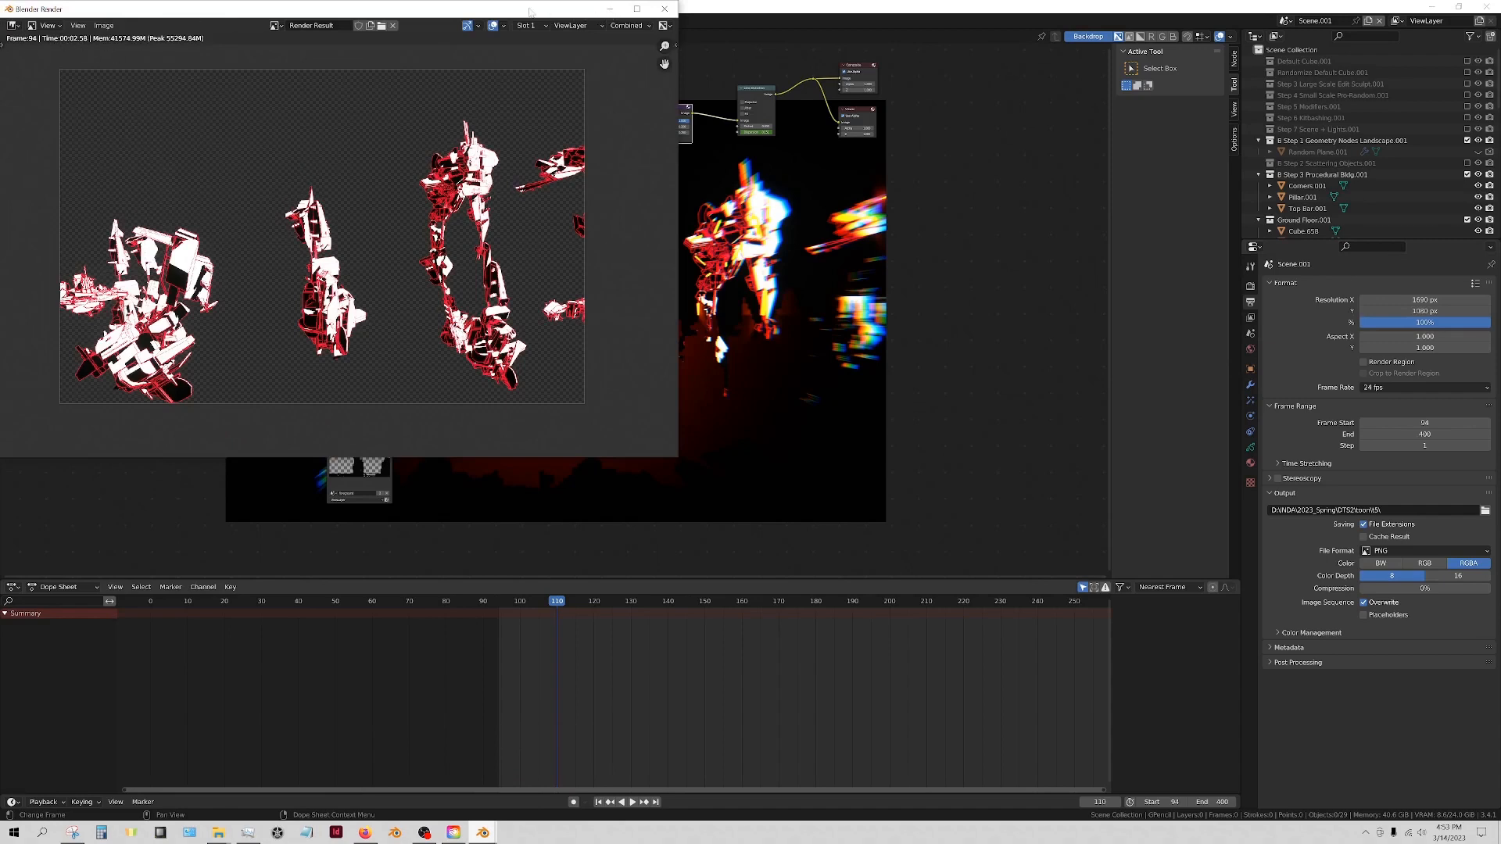
click(611, 12)
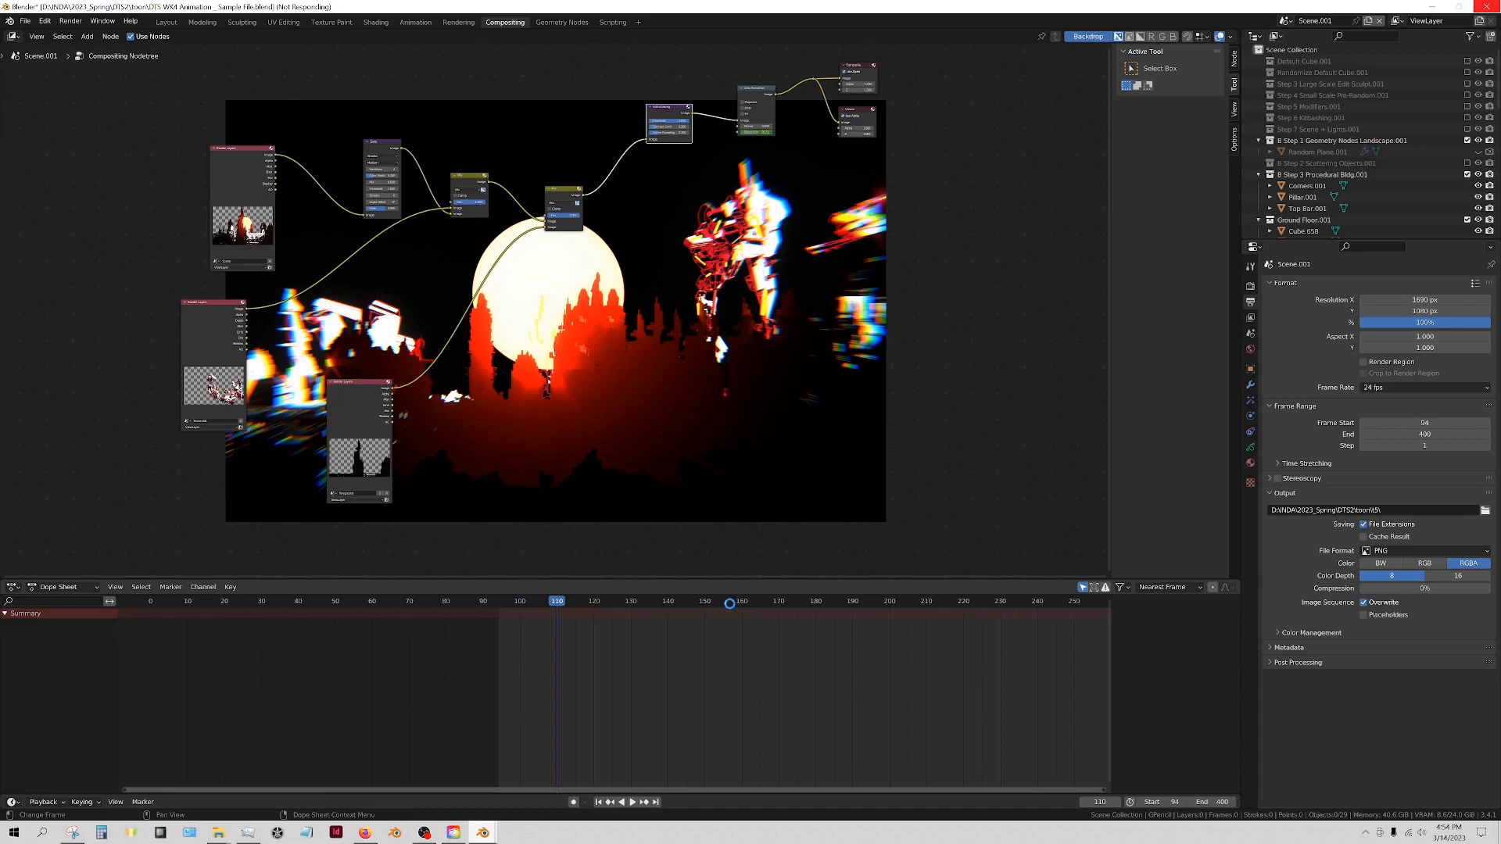
Open the DJV player for image sequences, reposition its window and minimize it
click(278, 833)
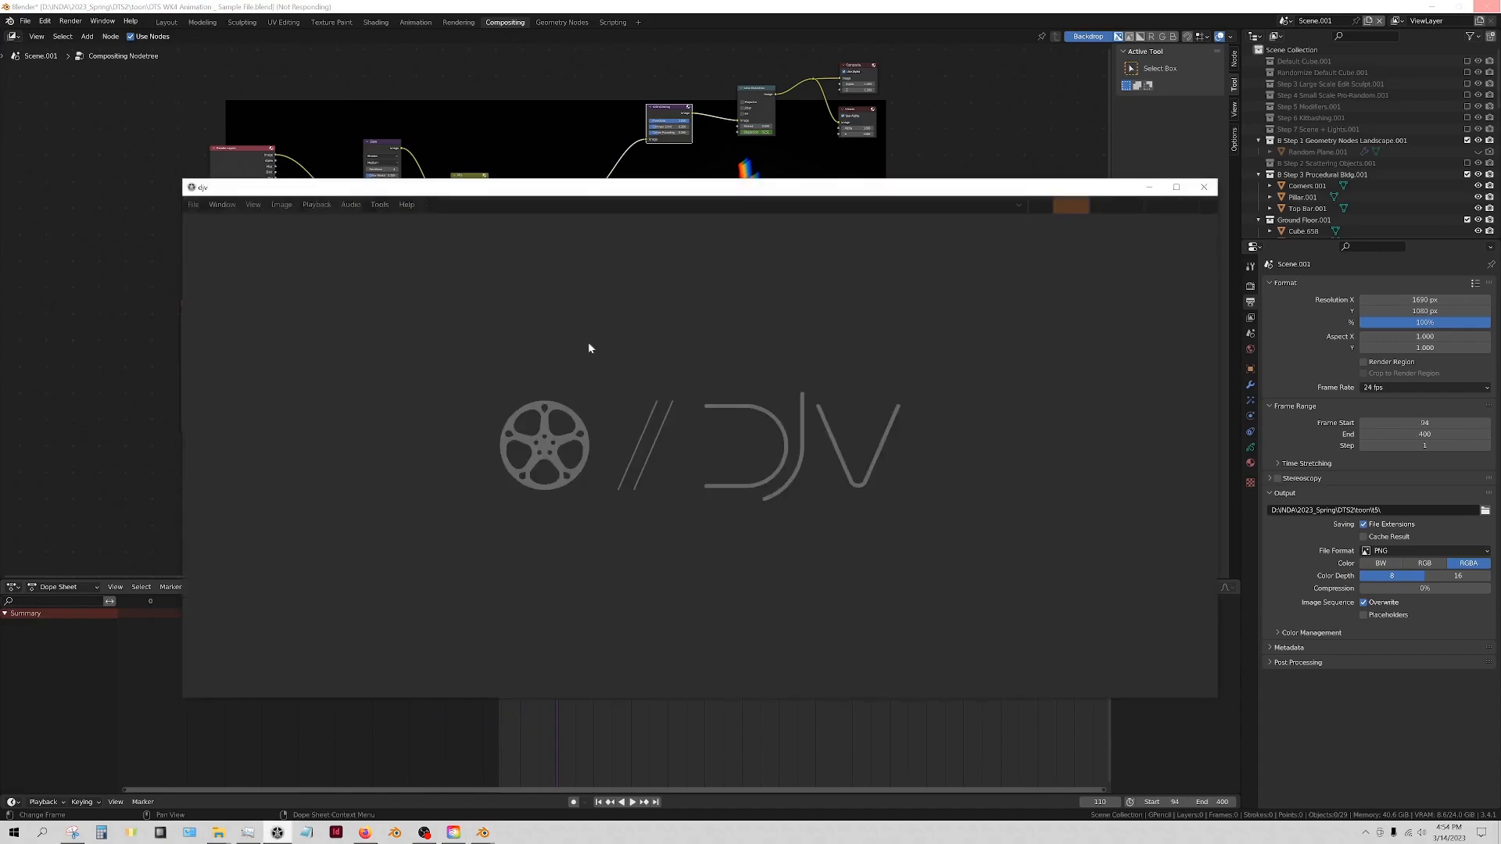
drag(734, 185, 680, 156)
click(1094, 158)
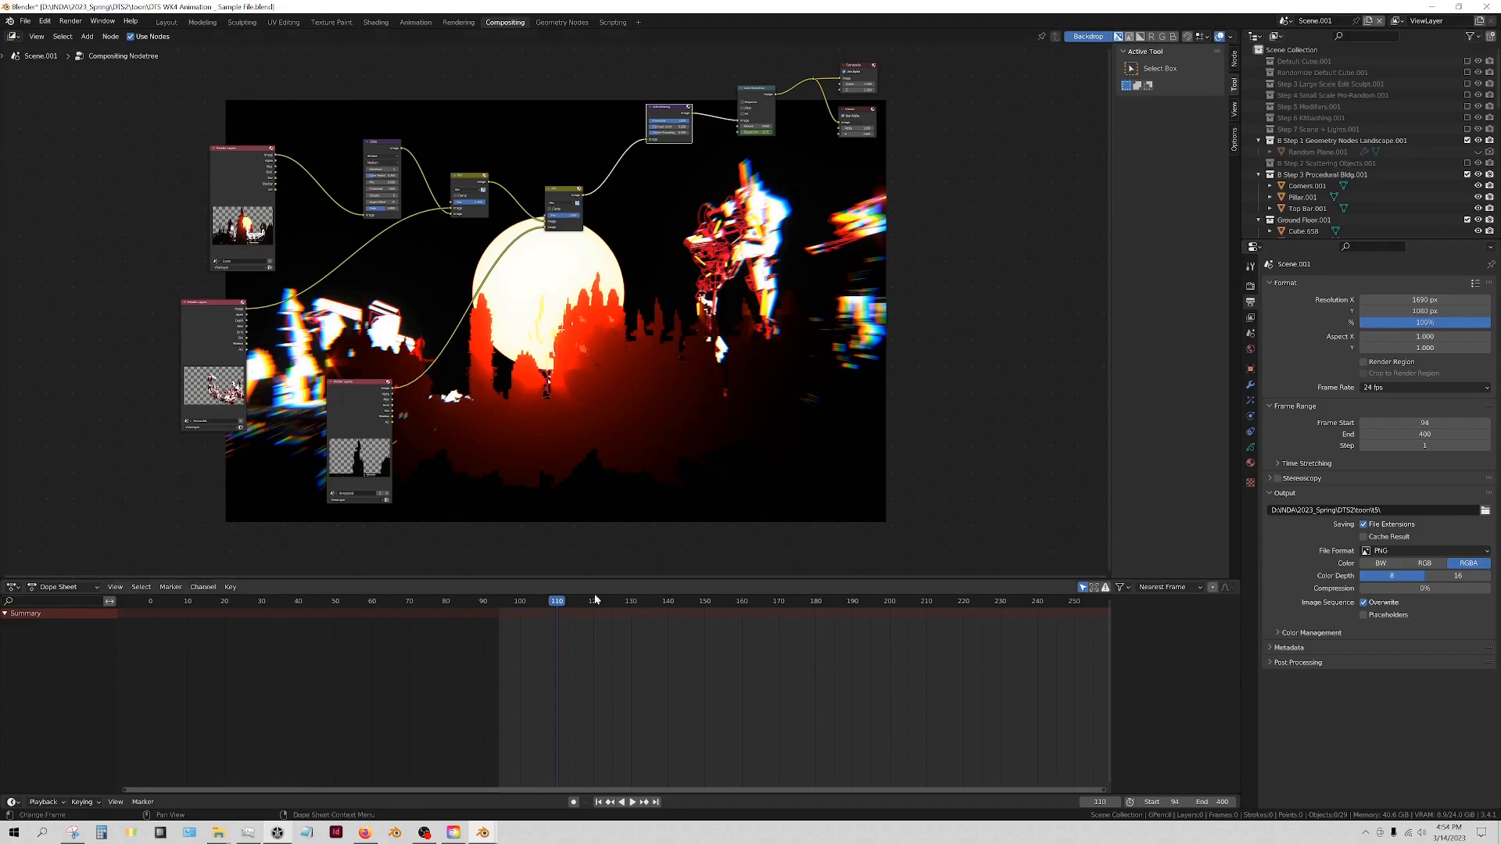
middle_drag(626, 421, 423, 366)
scroll(454, 399, down, 1)
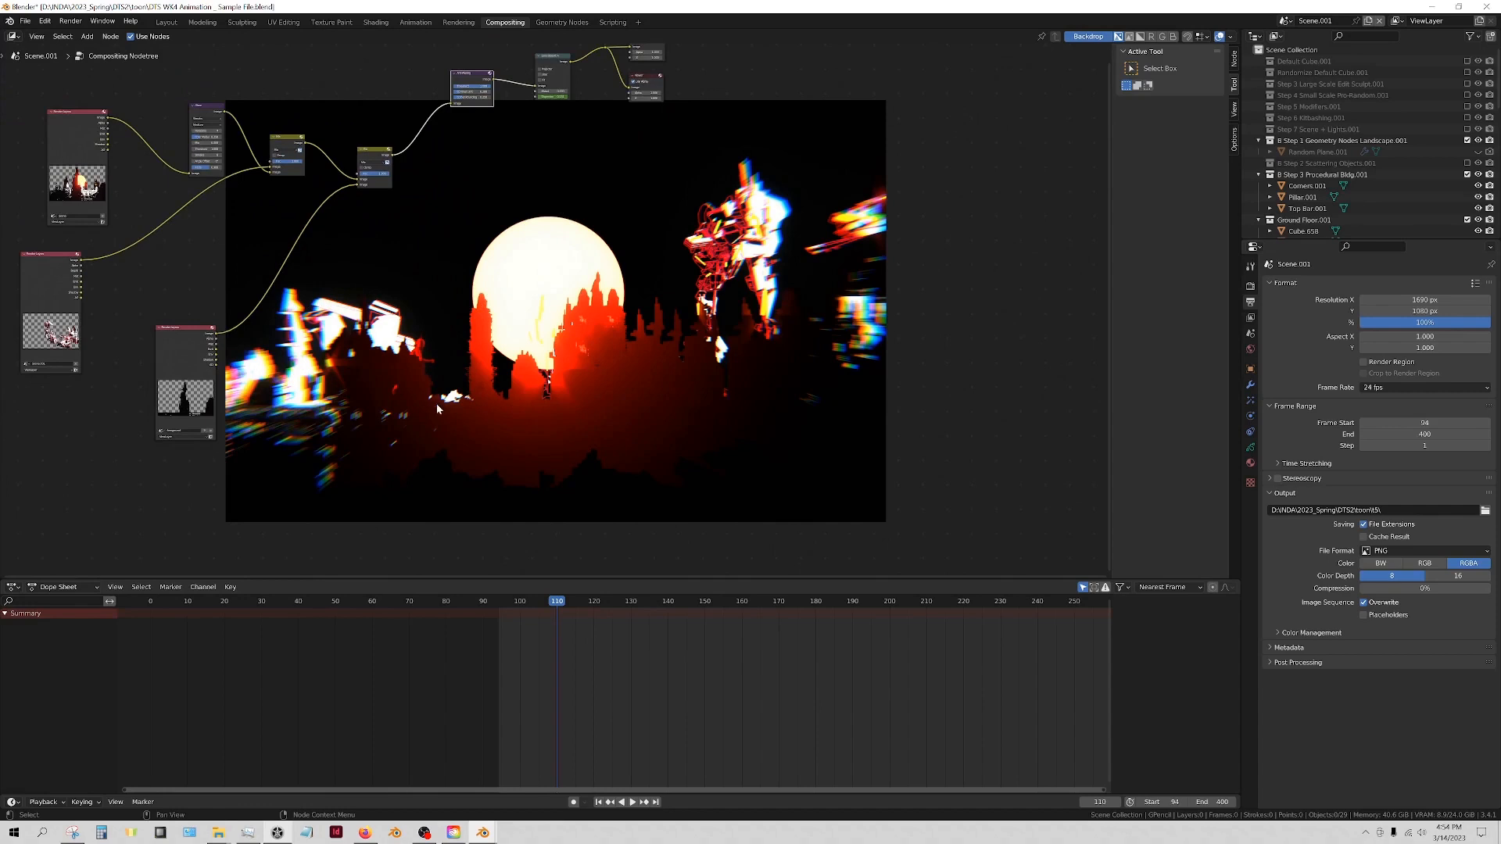
middle_drag(474, 423, 567, 427)
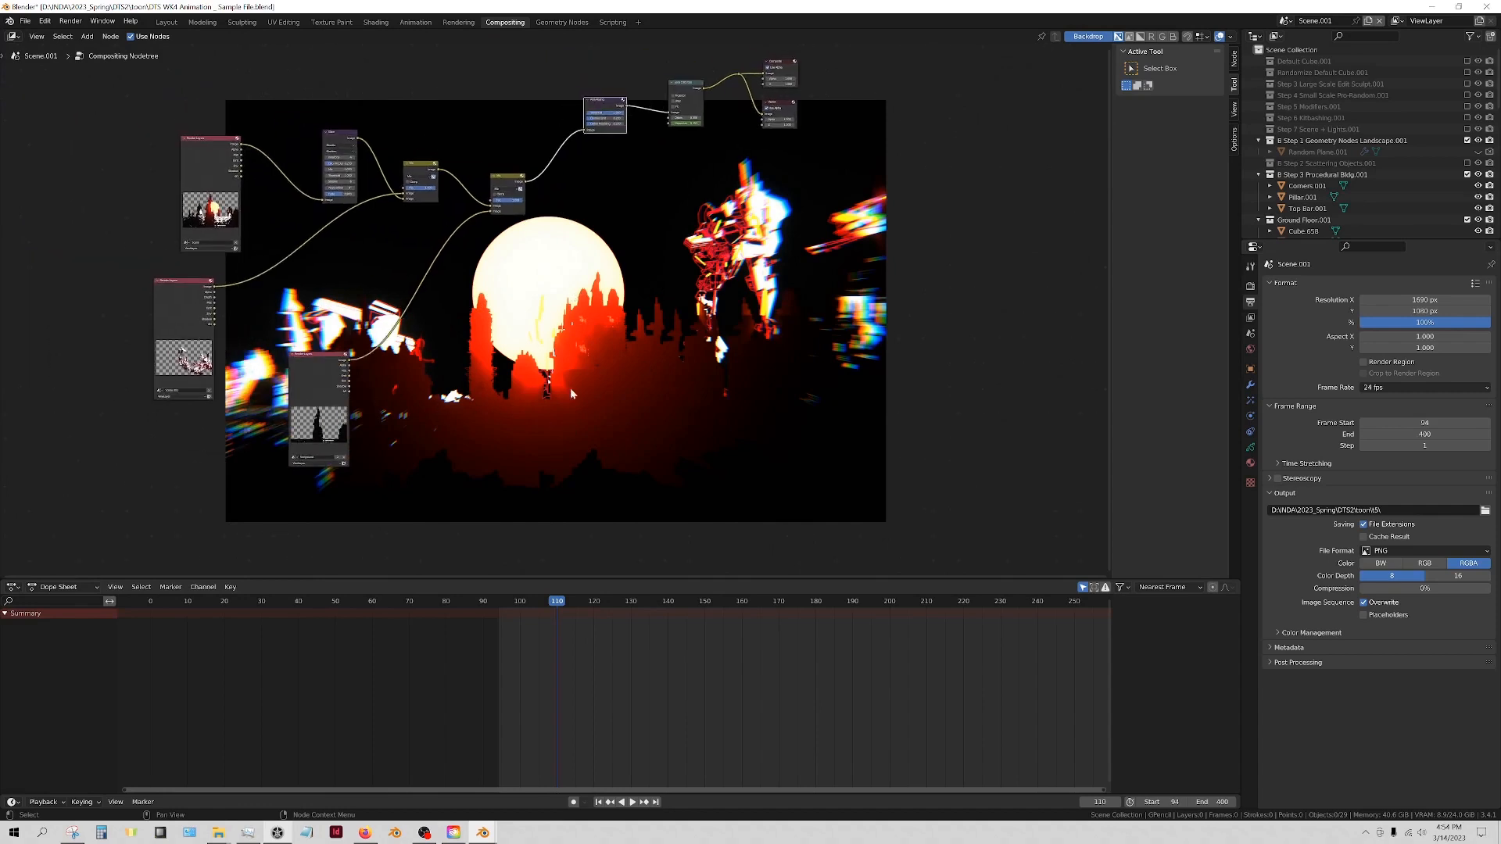
middle_drag(605, 380, 512, 398)
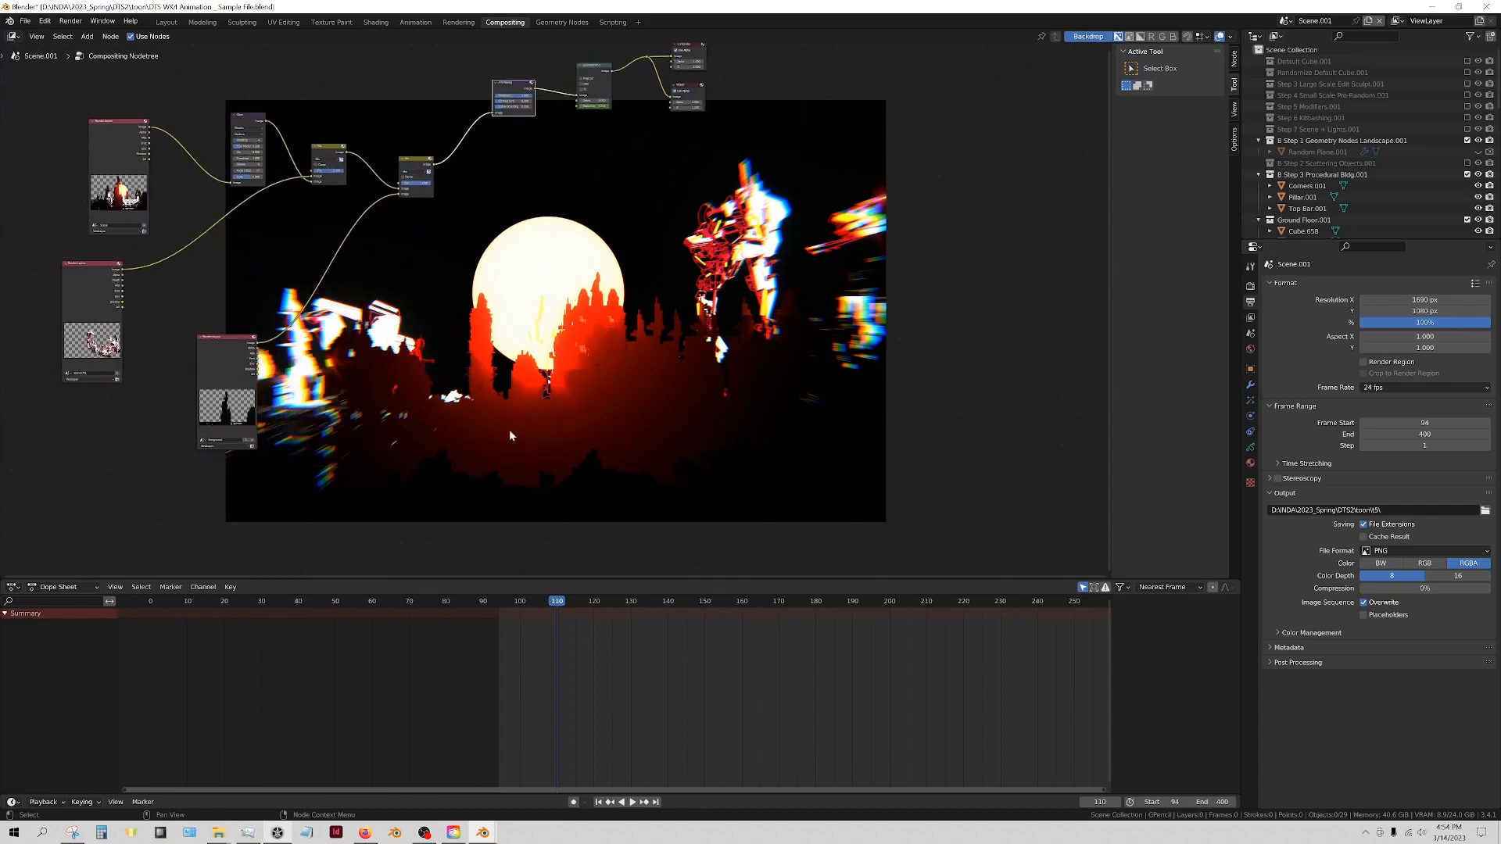